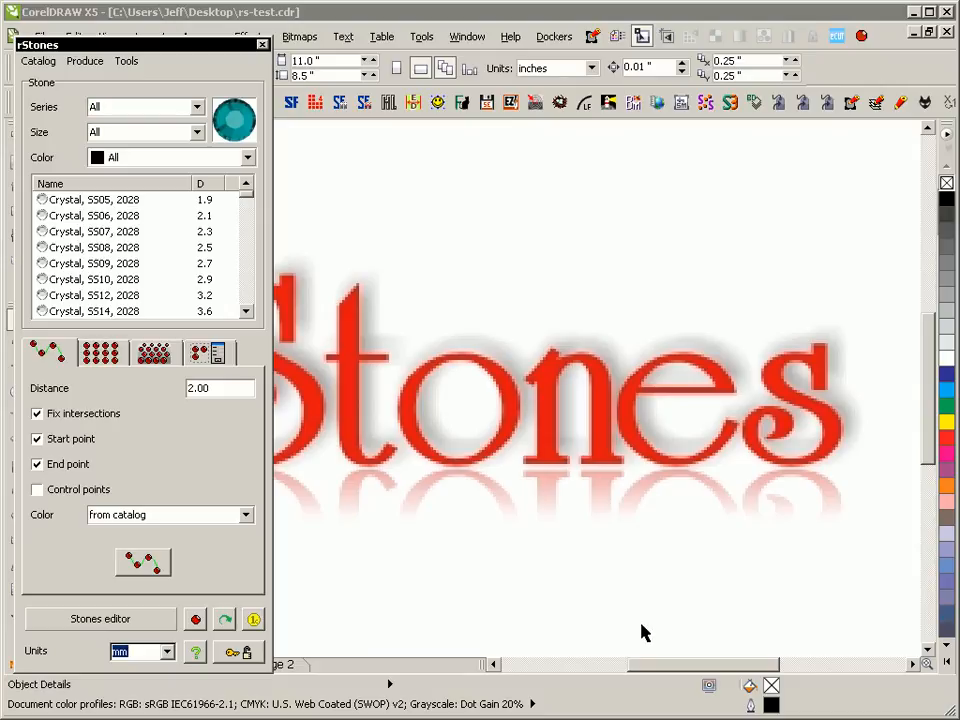
# Choose the Crystal SS10, 2028 stone and delete the leftover stone from the page.
pyautogui.click(113, 281)
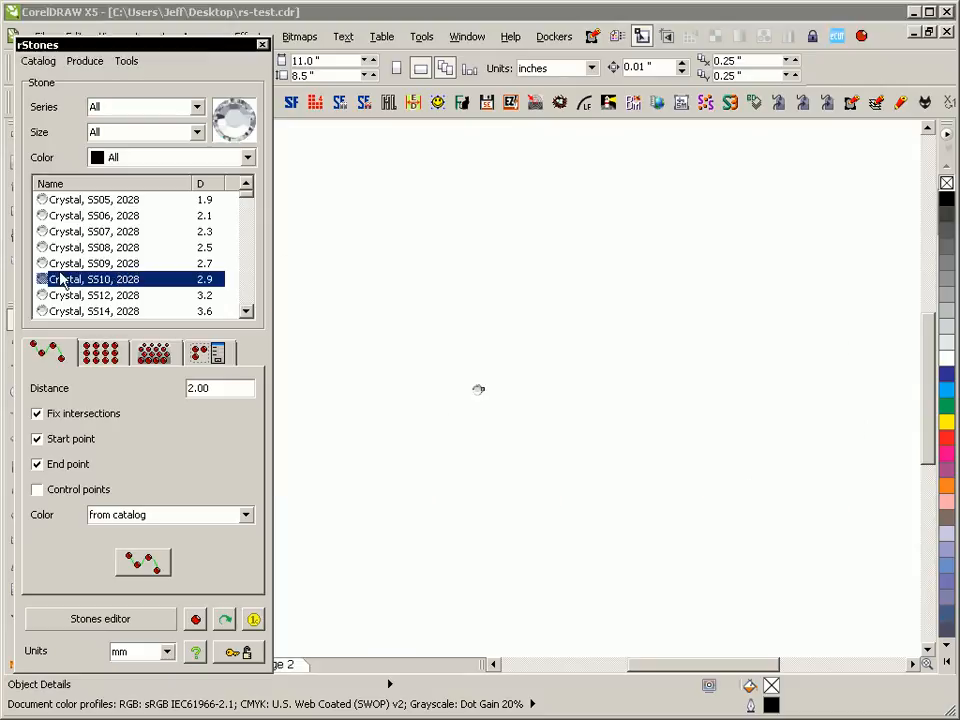
pyautogui.moveTo(391, 290); pyautogui.dragTo(512, 442)
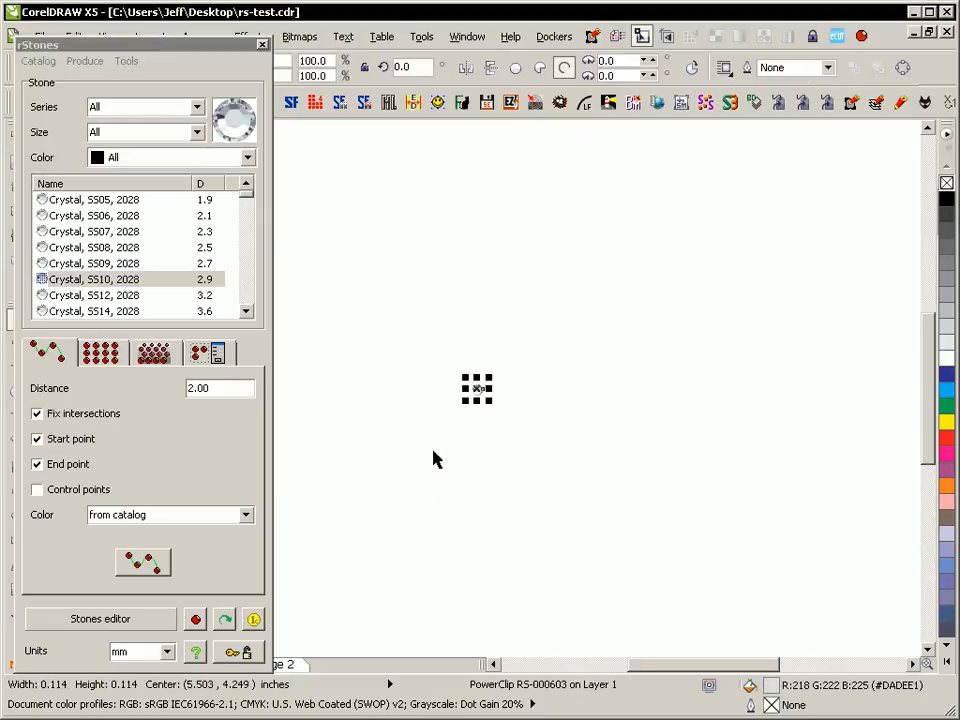
pyautogui.press('Delete')
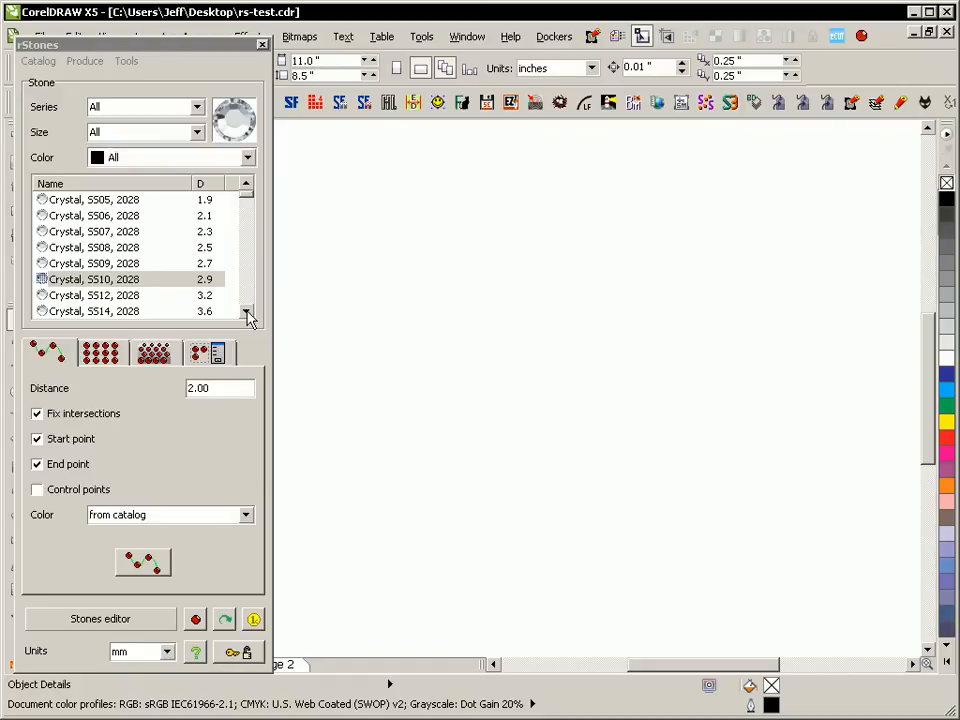
# Glance at the grid-fill options, return to along-path settings, and move the rStones docker right.
pyautogui.click(101, 353)
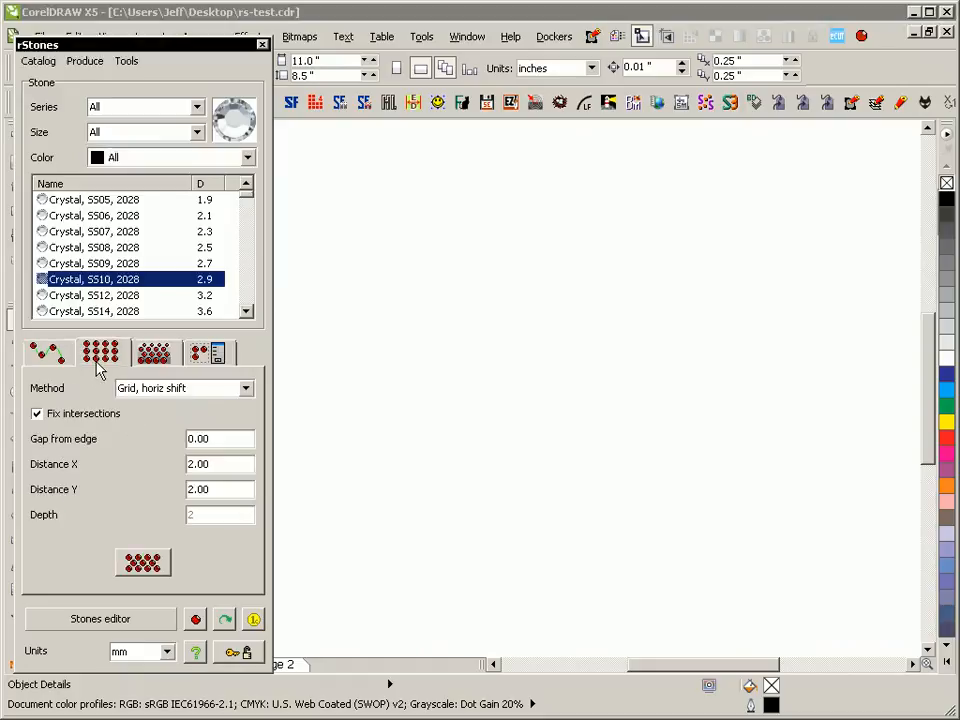
pyautogui.click(46, 352)
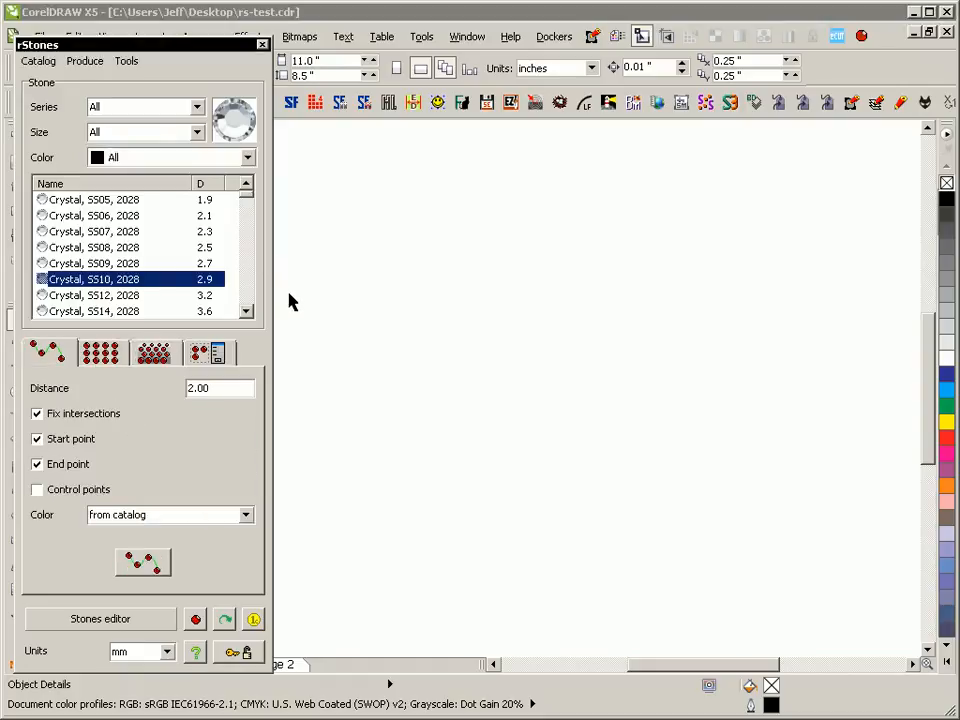
pyautogui.moveTo(184, 47); pyautogui.dragTo(266, 52)
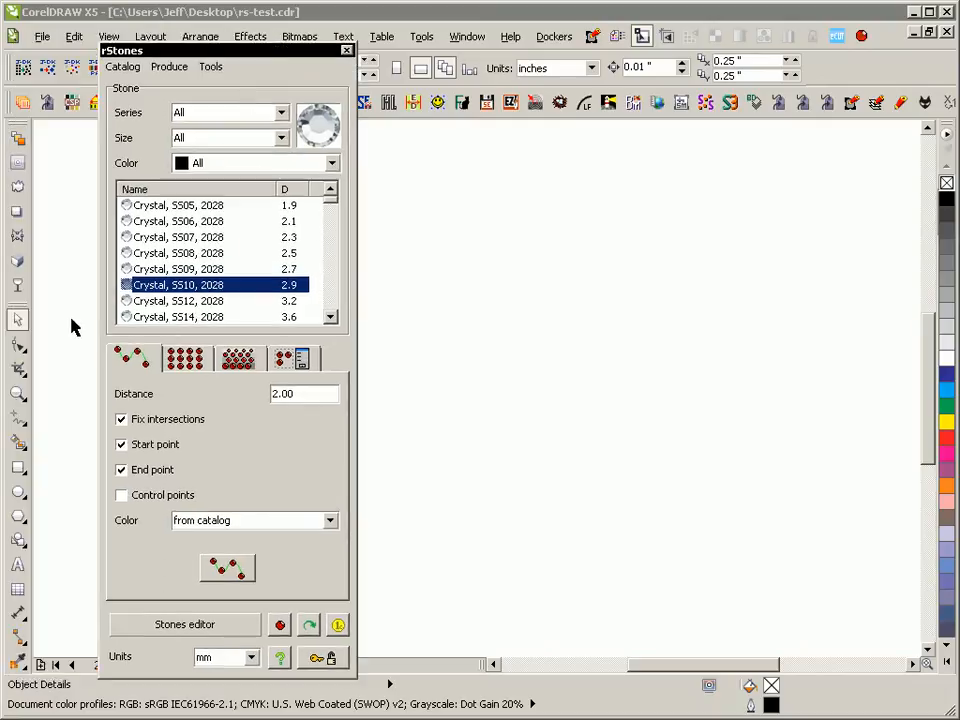
# Draw a wavy freehand curve and line it with Crystal SS10 stones.
pyautogui.click(18, 420)
pyautogui.moveTo(550, 211)
pyautogui.mouseDown()
pyautogui.moveTo(513, 457)
pyautogui.moveTo(757, 461)
pyautogui.mouseUp()
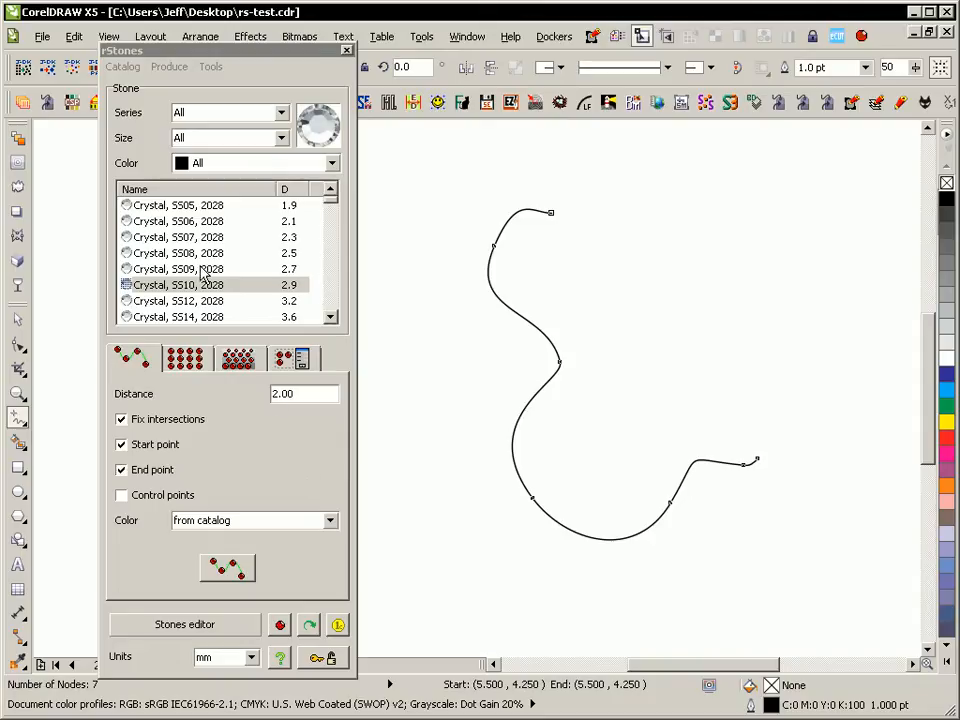
pyautogui.click(232, 568)
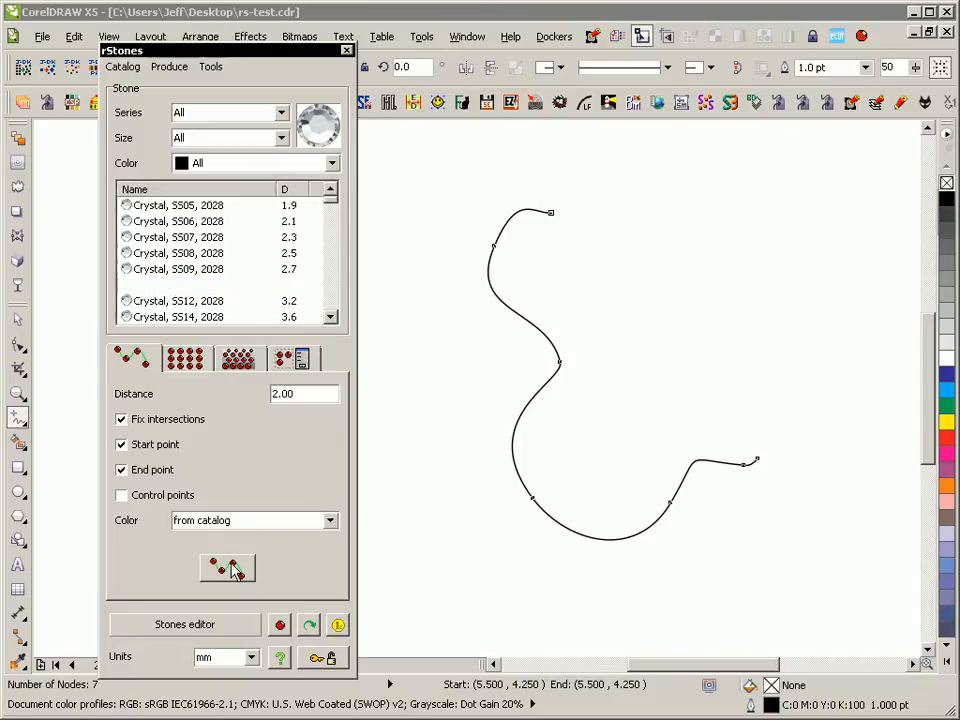
pyautogui.click(426, 373)
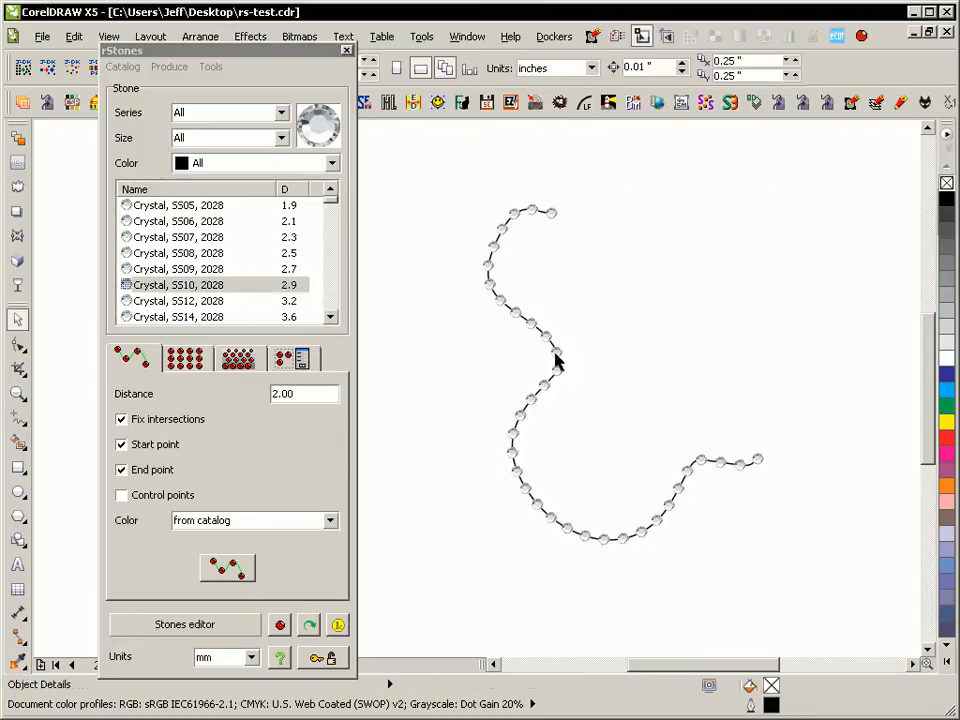
# Move the bare curve up-right off the stones and add a page-sized rectangle.
pyautogui.moveTo(557, 362); pyautogui.dragTo(669, 304)
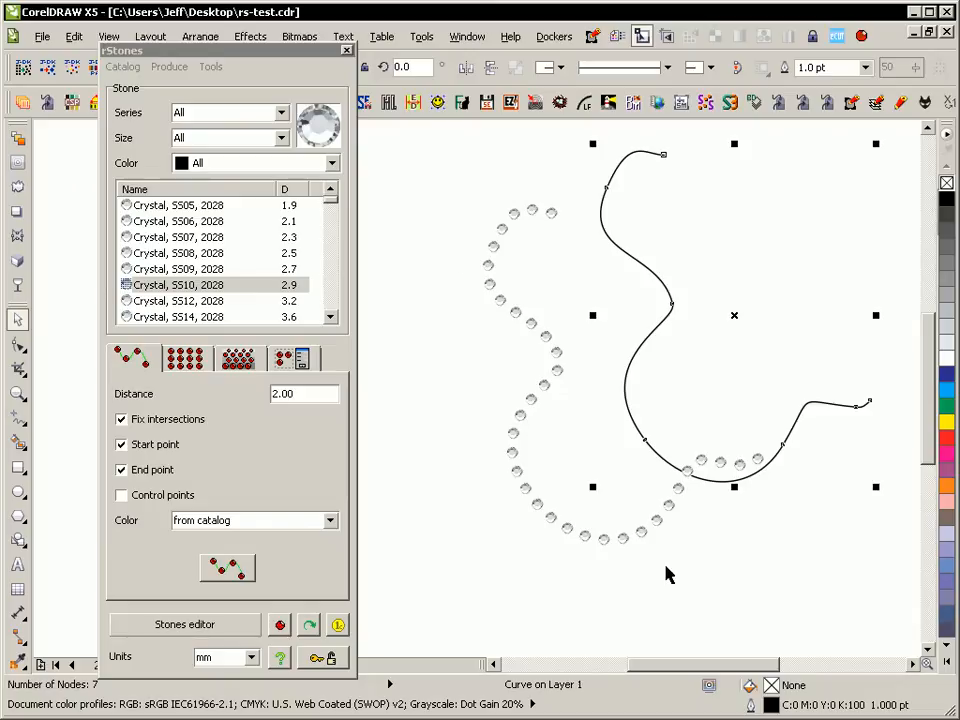
pyautogui.click(456, 450)
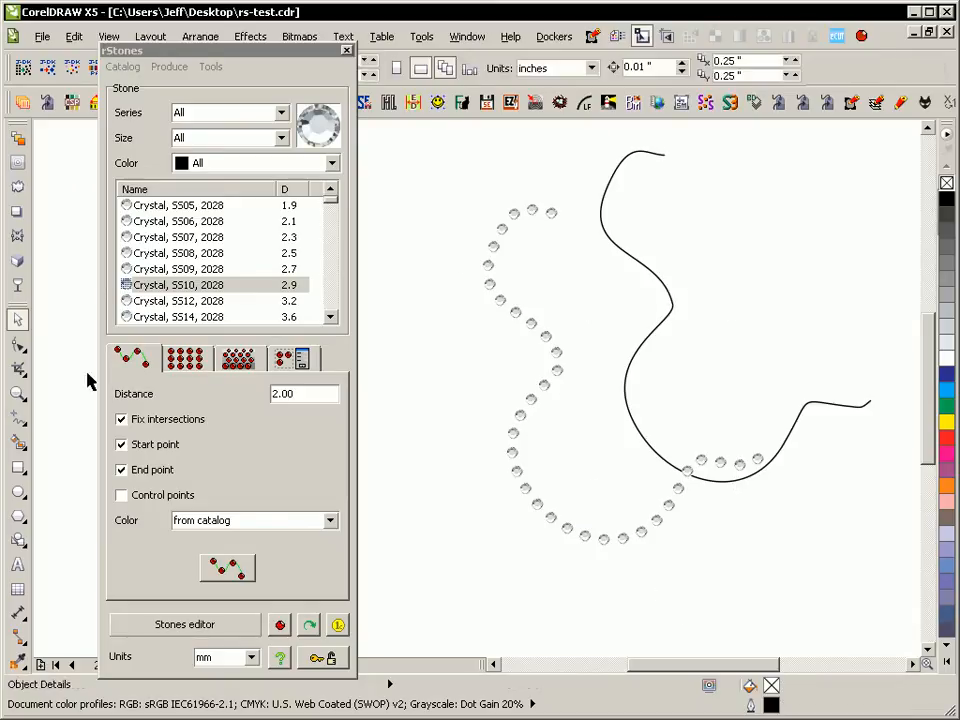
pyautogui.doubleClick(17, 465)
# Fill the page rectangle black and zoom in and out to preview the stones.
pyautogui.click(946, 198)
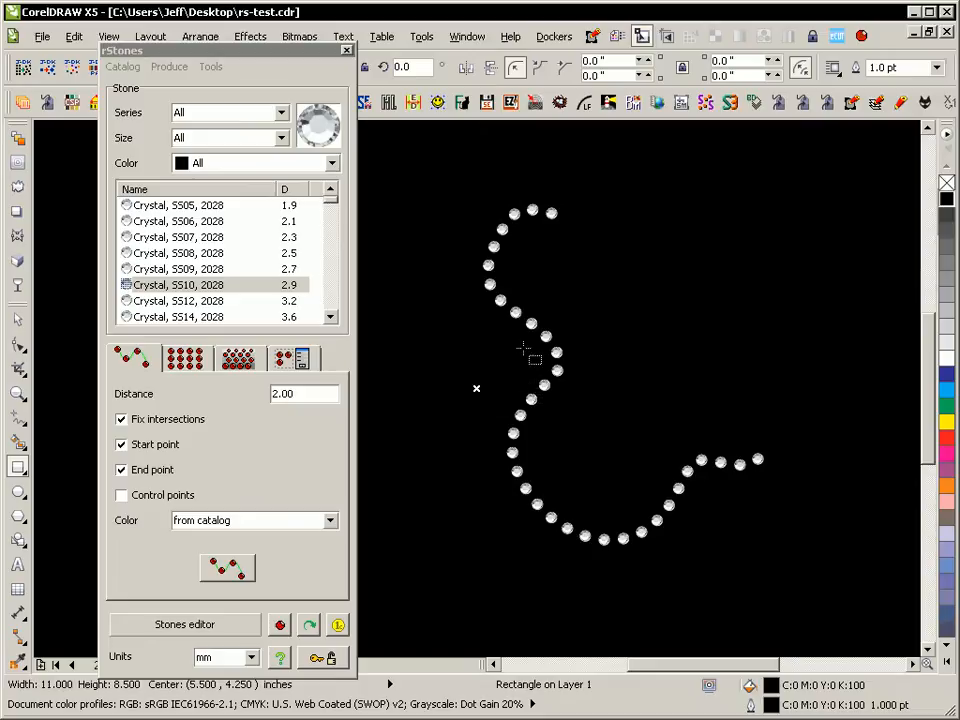
pyautogui.scroll(4, 494, 285)
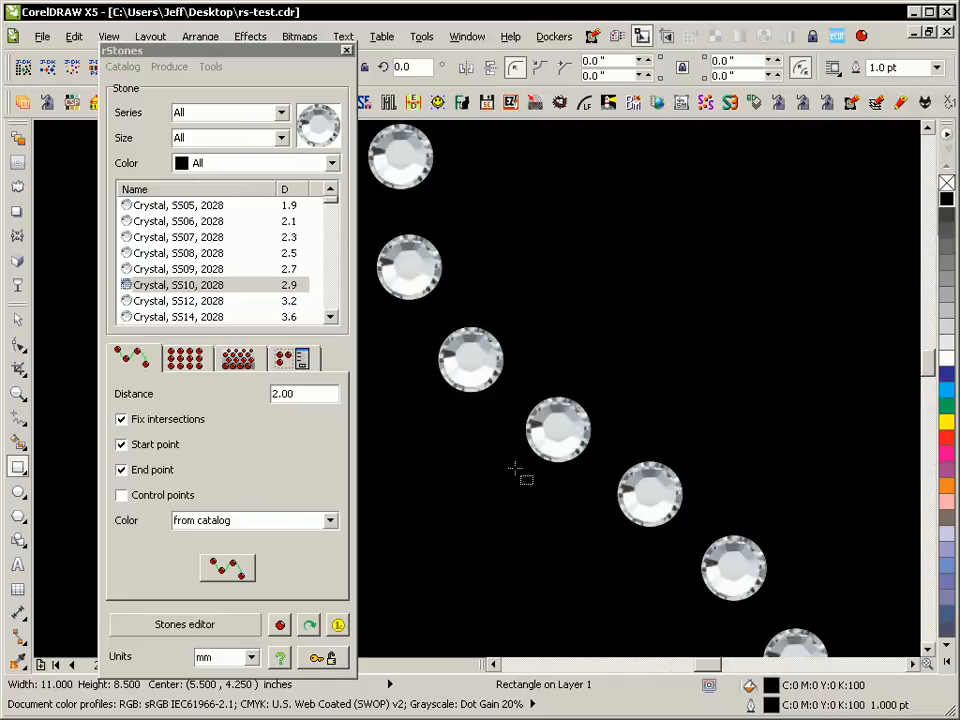
pyautogui.scroll(-4, 514, 468)
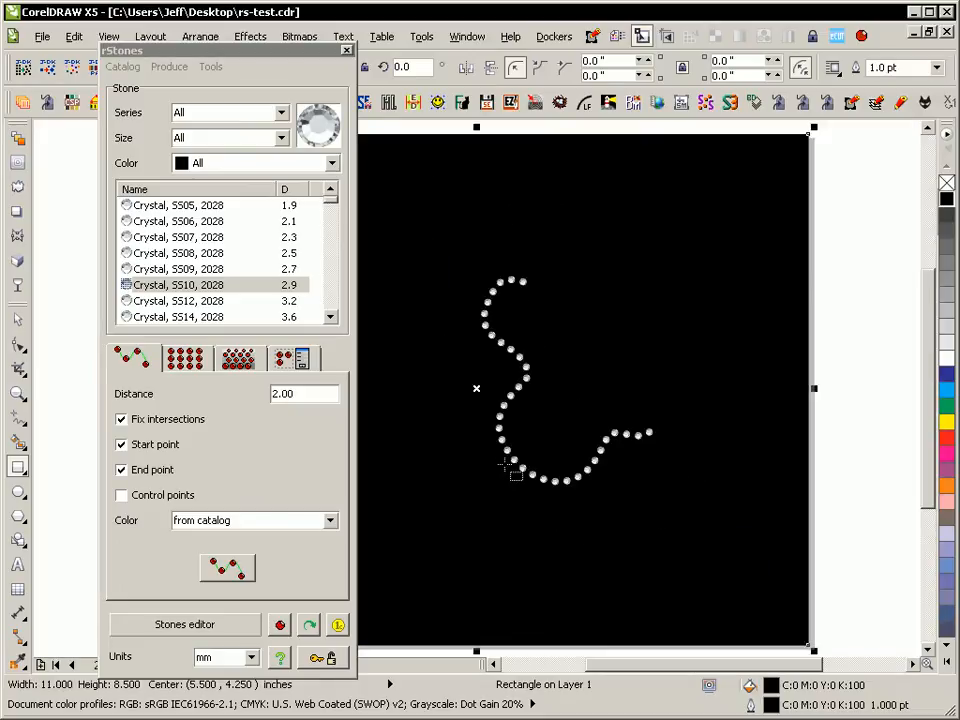
# Delete the black background rectangle, then the stones and the curve.
pyautogui.press('space')
pyautogui.click(471, 493)
pyautogui.press('Delete')
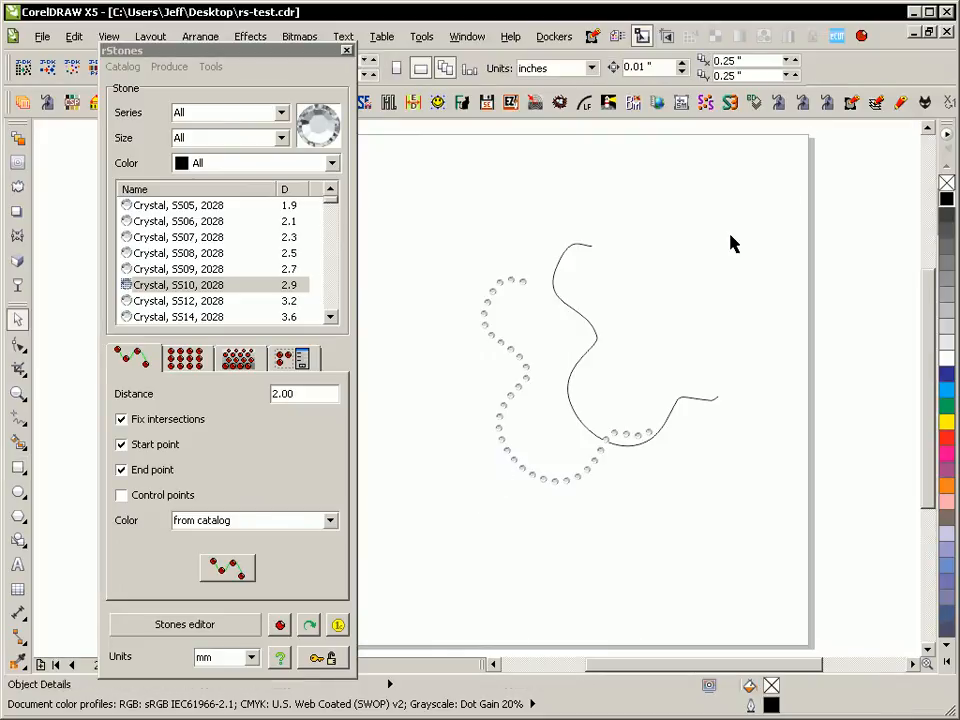
pyautogui.moveTo(731, 240); pyautogui.dragTo(394, 591)
pyautogui.press('Delete')
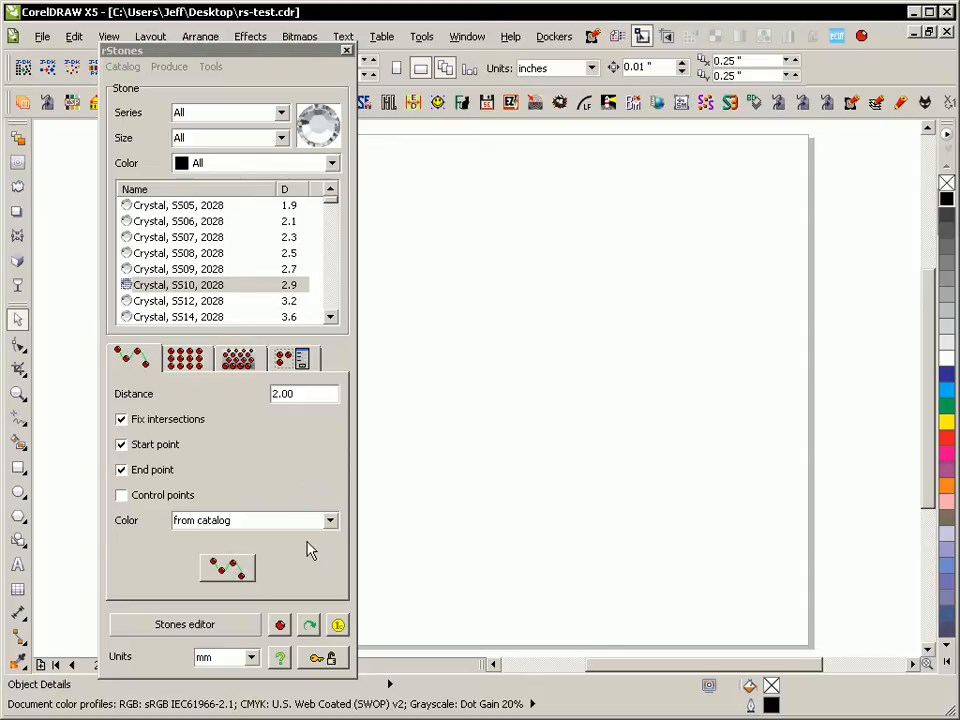
# Draw a wide ellipse, a tall overlapping ellipse and a rectangle below, then weld all three.
pyautogui.click(17, 489)
pyautogui.moveTo(452, 222)
pyautogui.mouseDown()
pyautogui.moveTo(621, 392)
pyautogui.moveTo(690, 406)
pyautogui.mouseUp()
pyautogui.moveTo(530, 318)
pyautogui.mouseDown()
pyautogui.moveTo(532, 450)
pyautogui.moveTo(611, 525)
pyautogui.mouseUp()
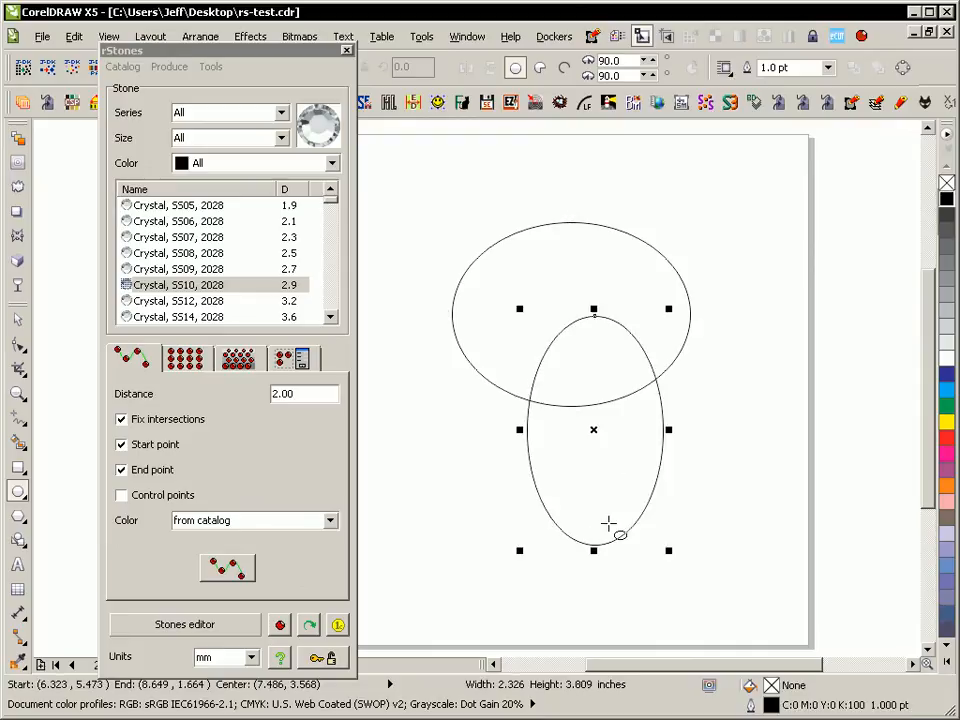
pyautogui.click(17, 466)
pyautogui.moveTo(404, 470); pyautogui.dragTo(738, 596)
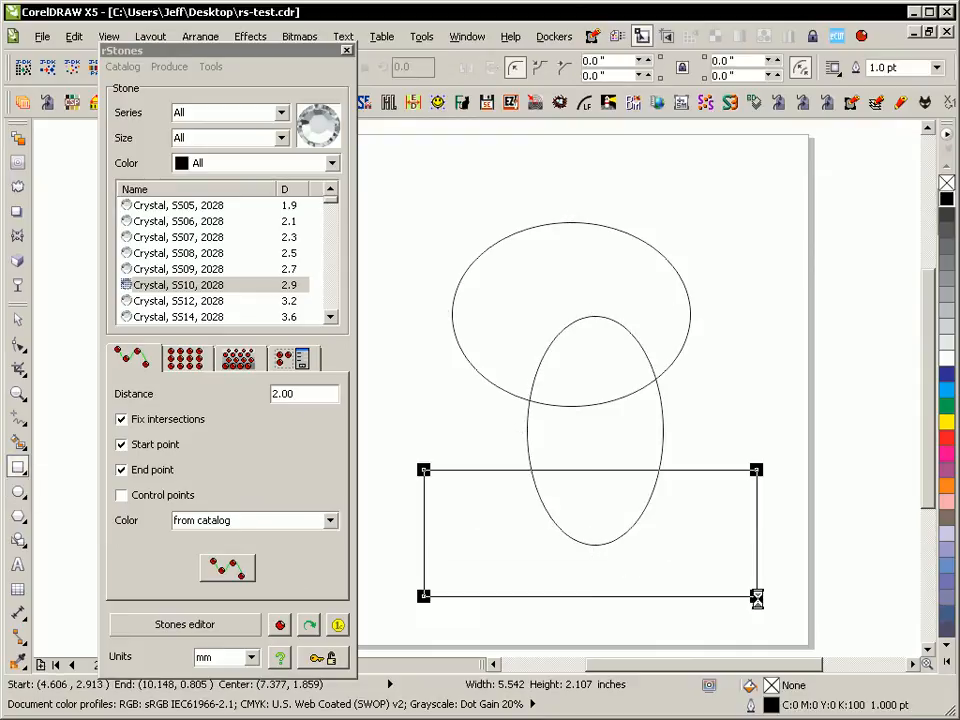
pyautogui.press('space')
pyautogui.moveTo(810, 137); pyautogui.dragTo(360, 638)
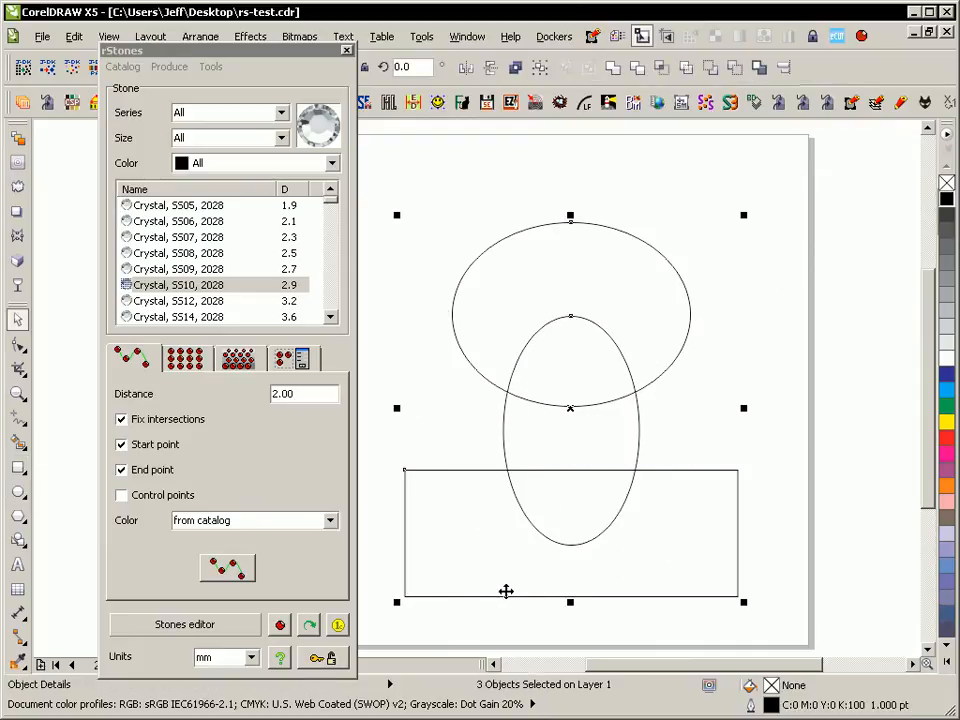
pyautogui.hotkey('ctrl', 'w')
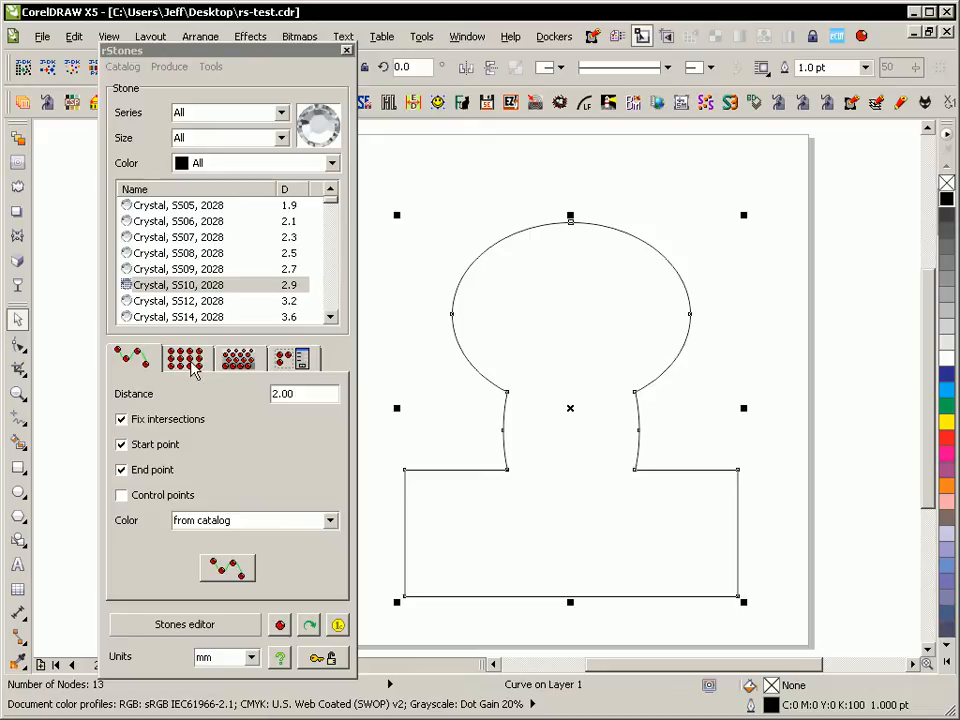
# Select Topaz SS07, 2028 and place 143 stones along the keyhole outline.
pyautogui.moveTo(331, 200); pyautogui.dragTo(328, 266)
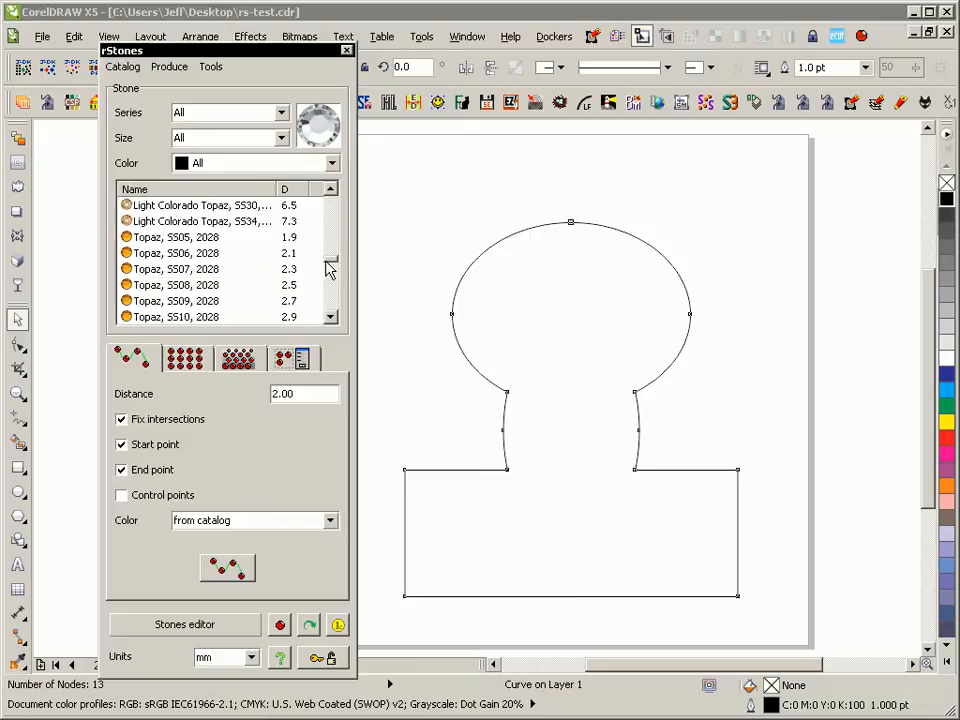
pyautogui.click(160, 272)
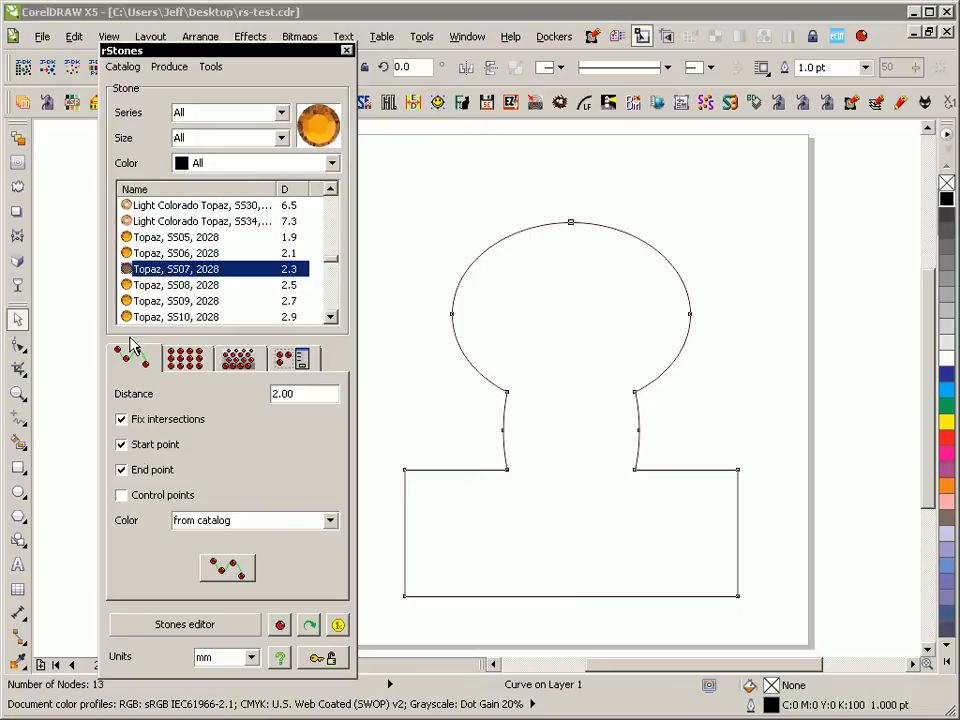
pyautogui.click(221, 566)
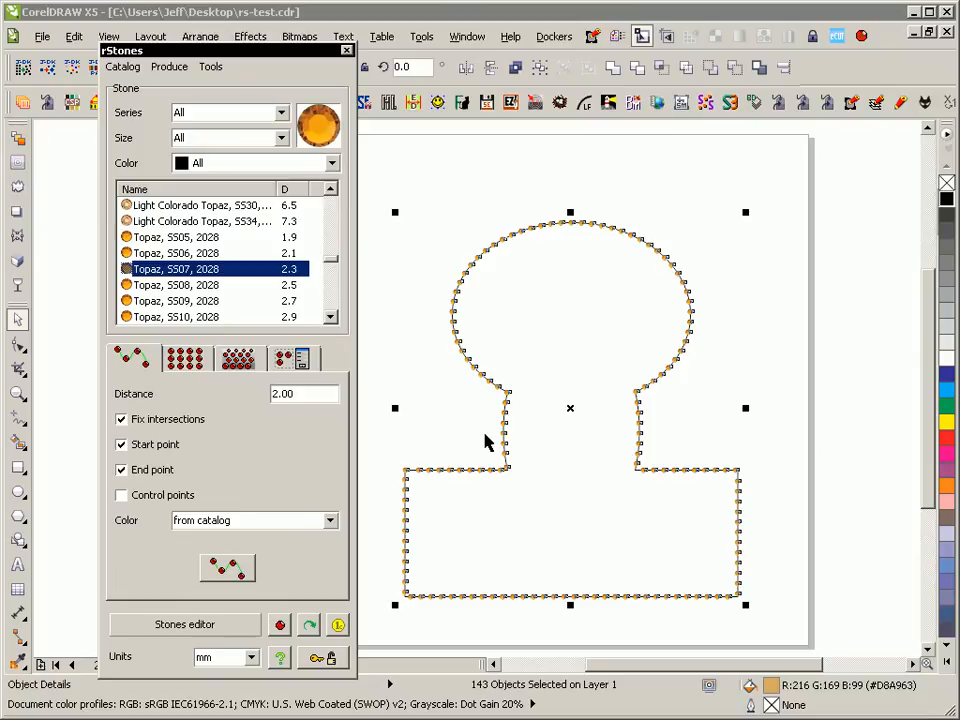
pyautogui.click(426, 418)
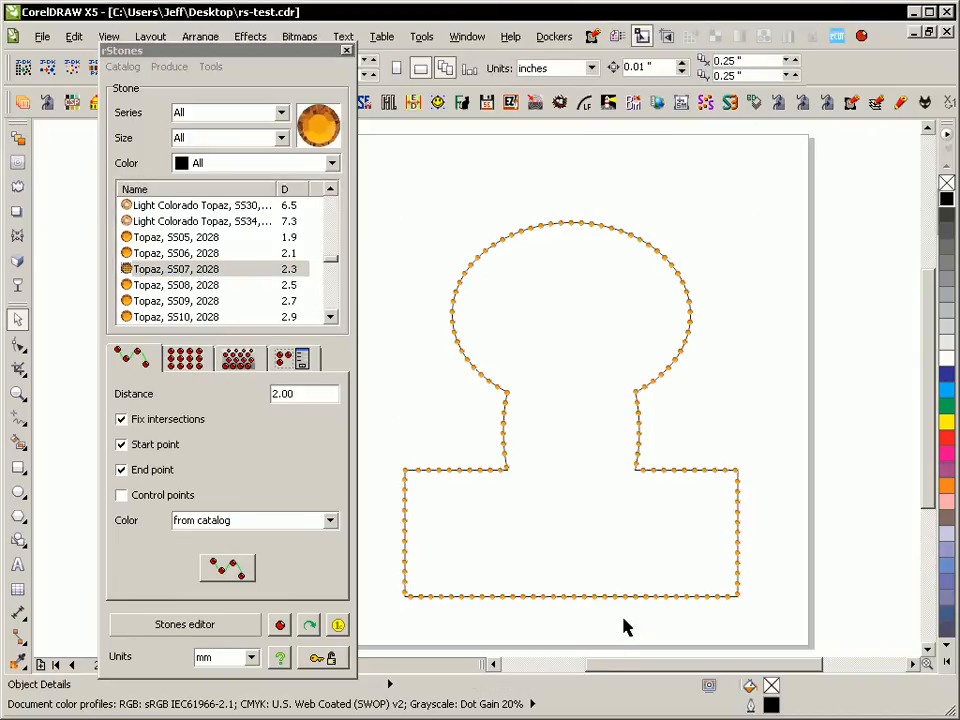
pyautogui.click(121, 494)
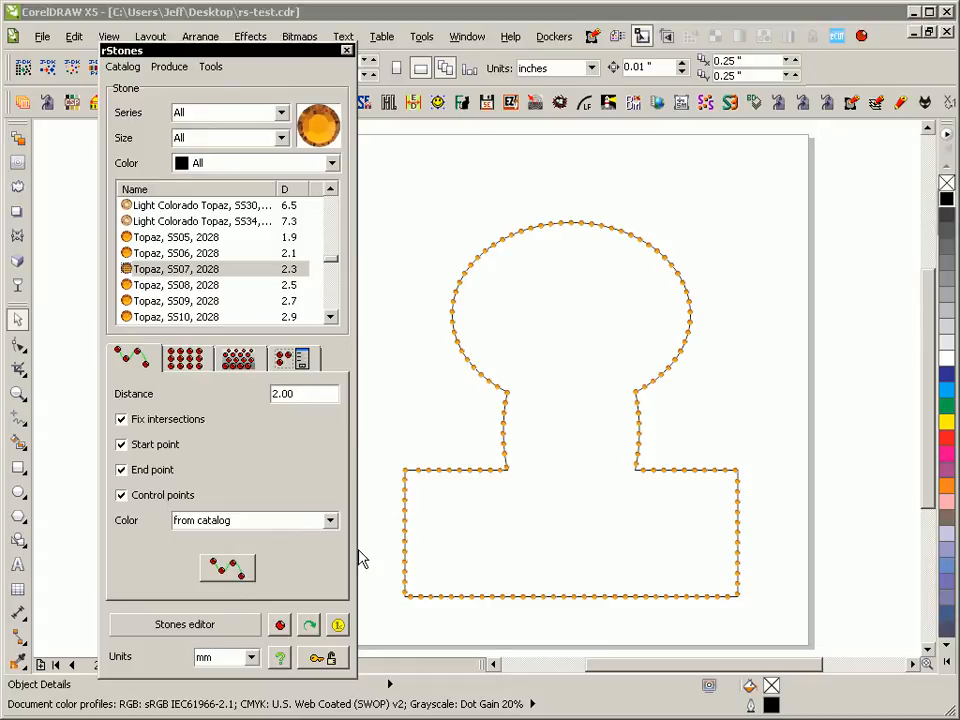
pyautogui.click(311, 626)
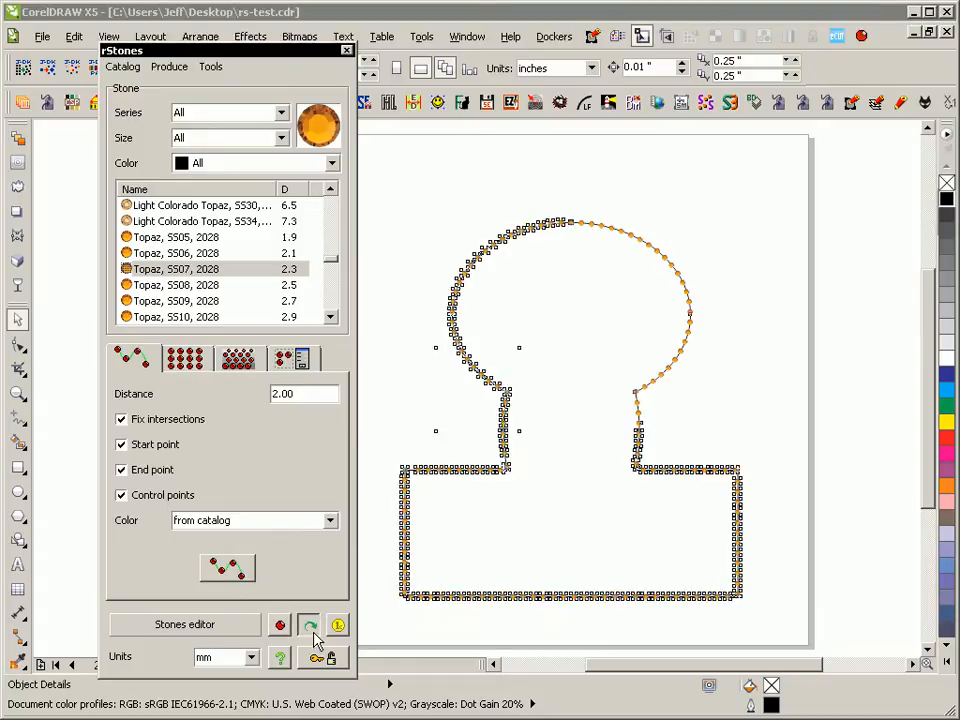
pyautogui.click(240, 572)
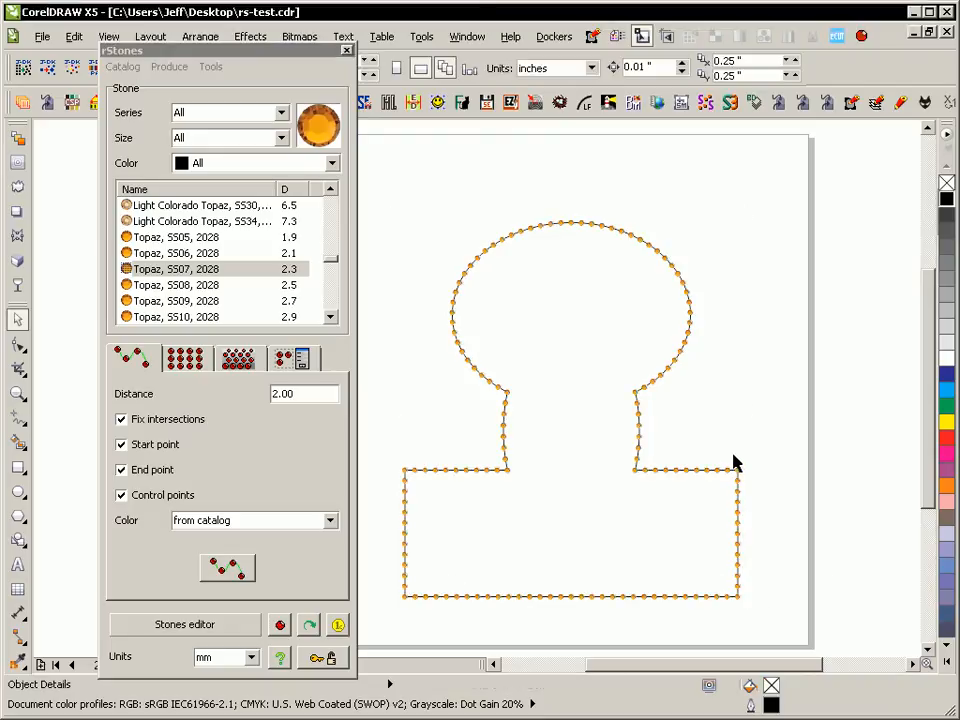
pyautogui.press('z')
pyautogui.moveTo(763, 450); pyautogui.dragTo(713, 497)
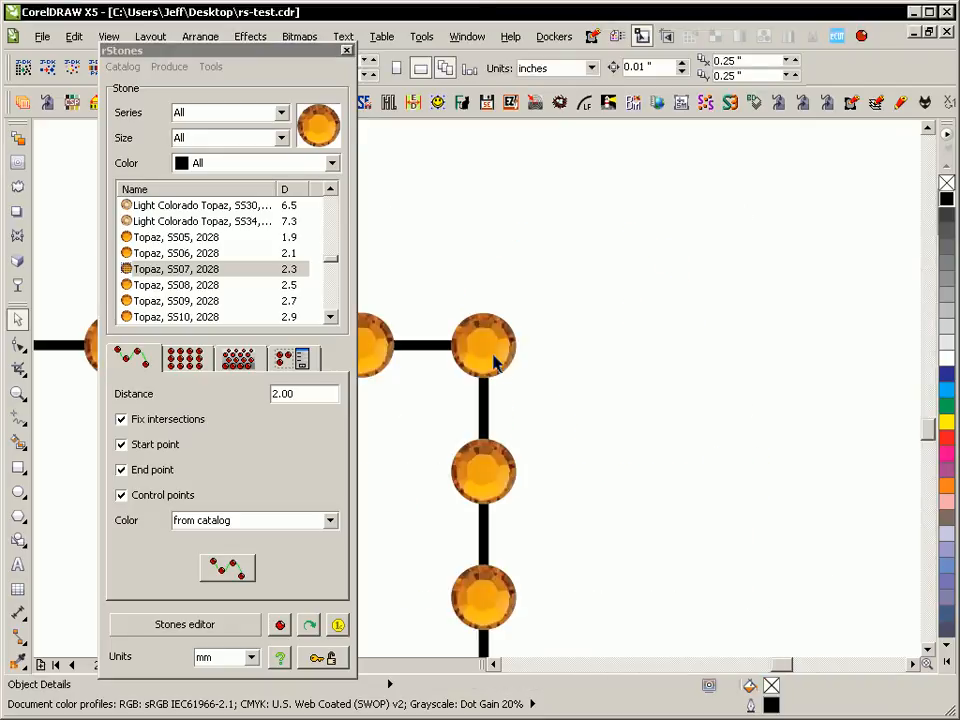
pyautogui.press('F4')
pyautogui.press('F2')
pyautogui.moveTo(736, 610); pyautogui.dragTo(669, 664)
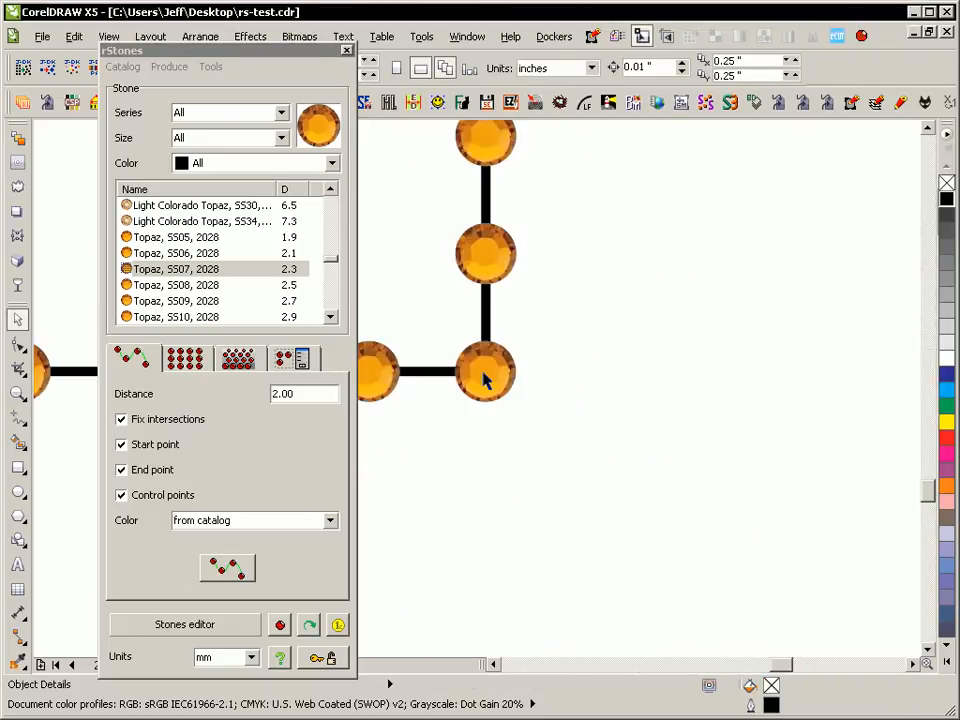
pyautogui.press('F4')
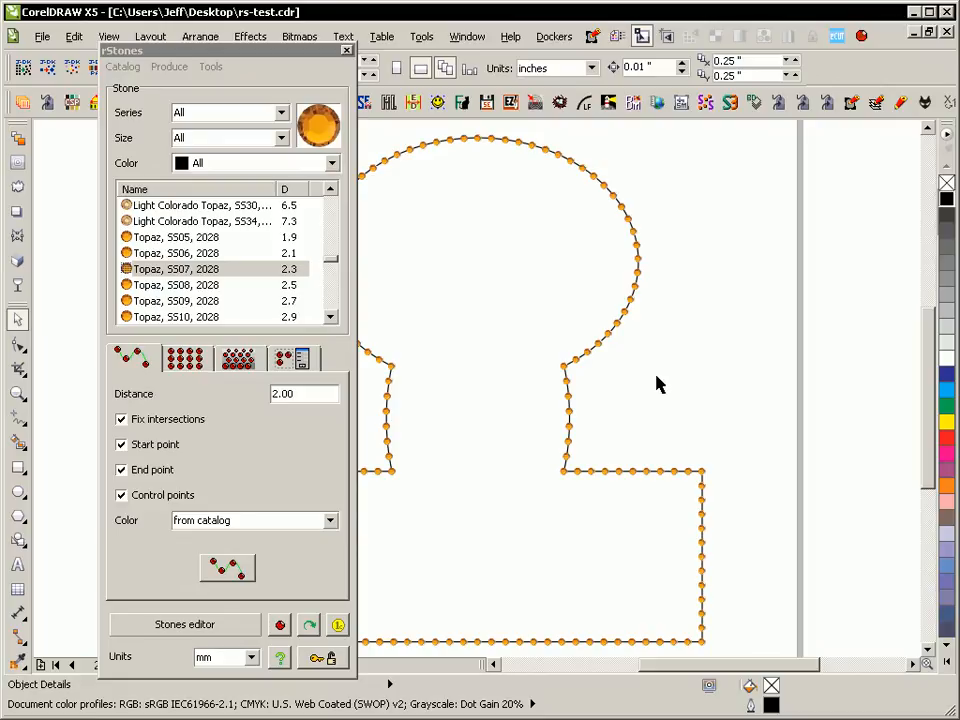
pyautogui.press('F3')
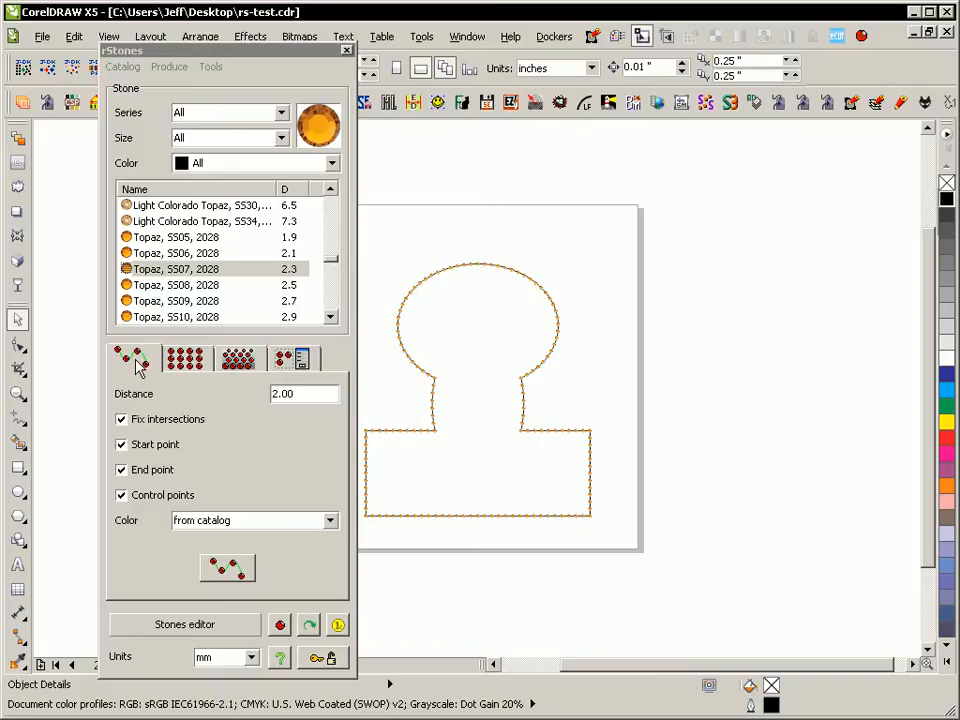
# In the Stones editor, leave size and colour at all, set series to 2028, and close.
pyautogui.click(177, 626)
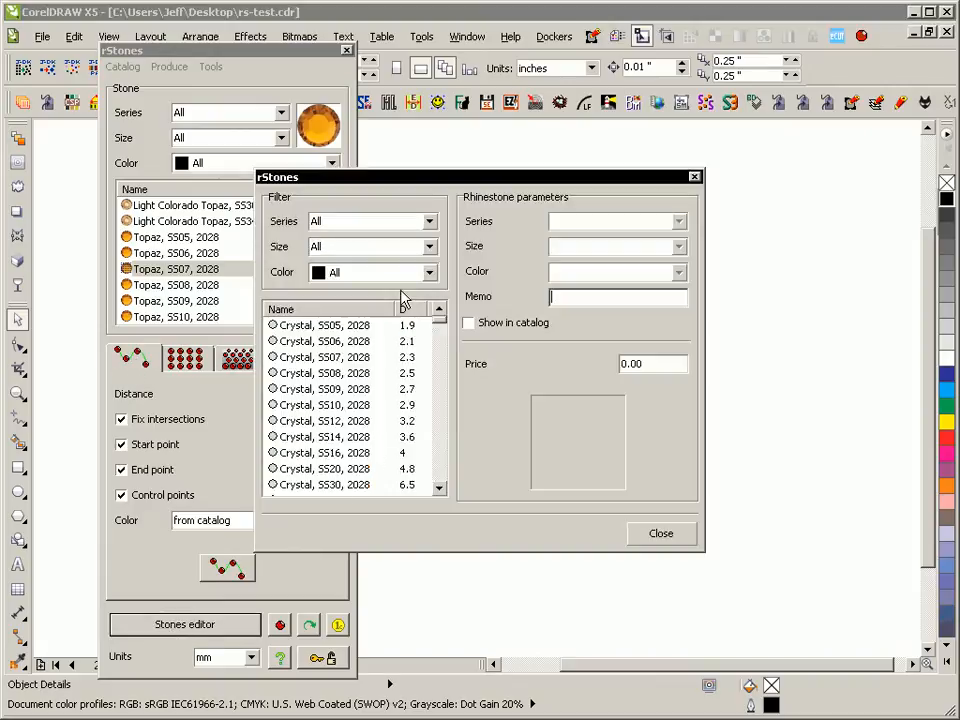
pyautogui.click(431, 249)
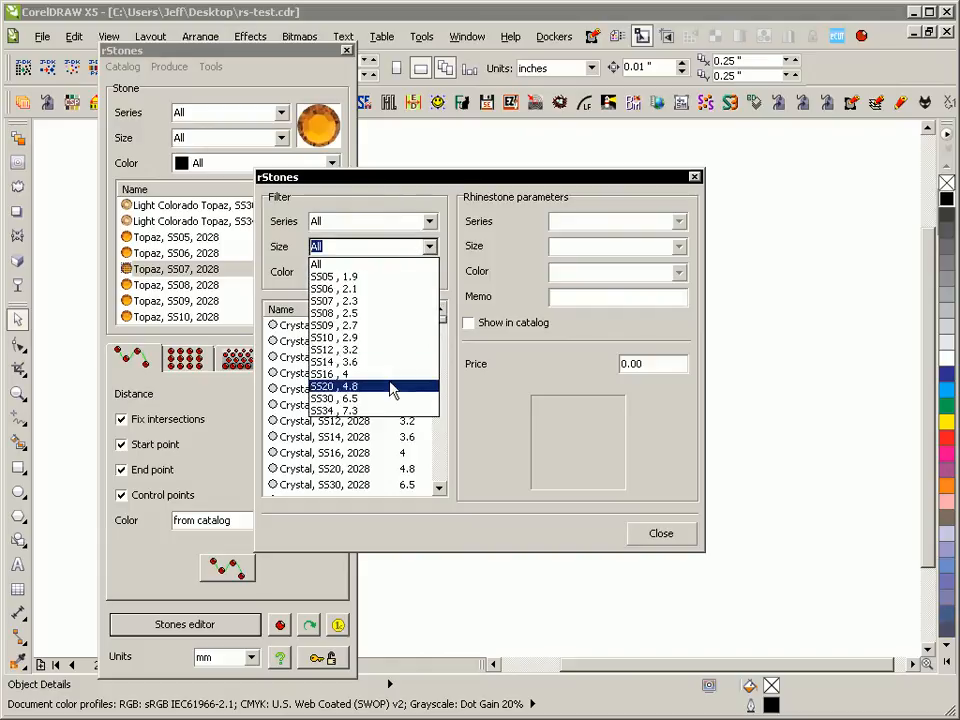
pyautogui.click(448, 240)
pyautogui.click(431, 274)
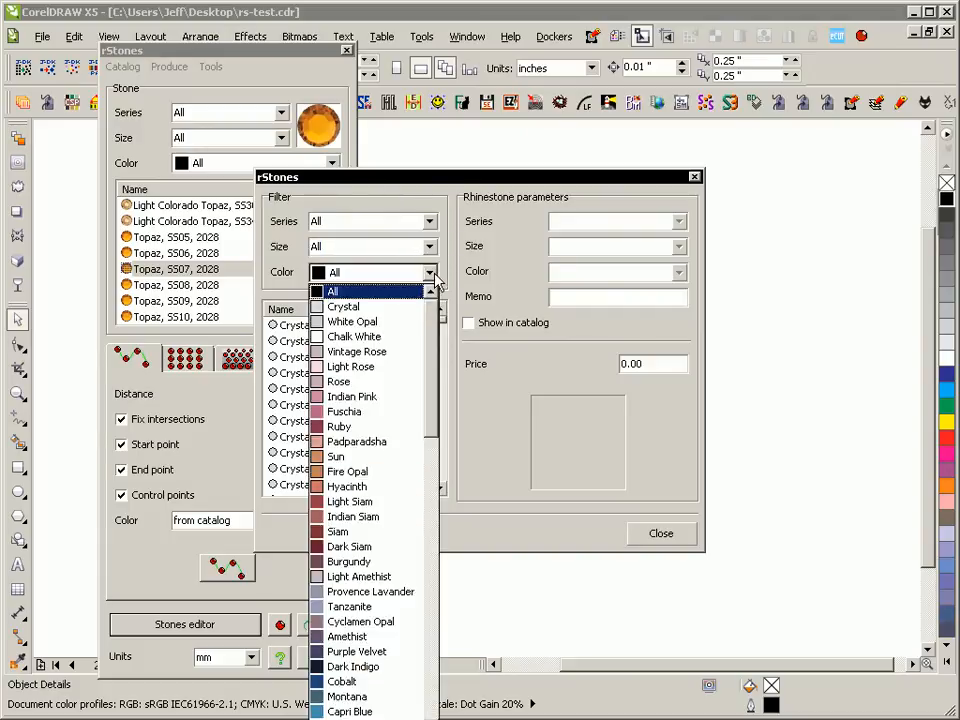
pyautogui.click(455, 263)
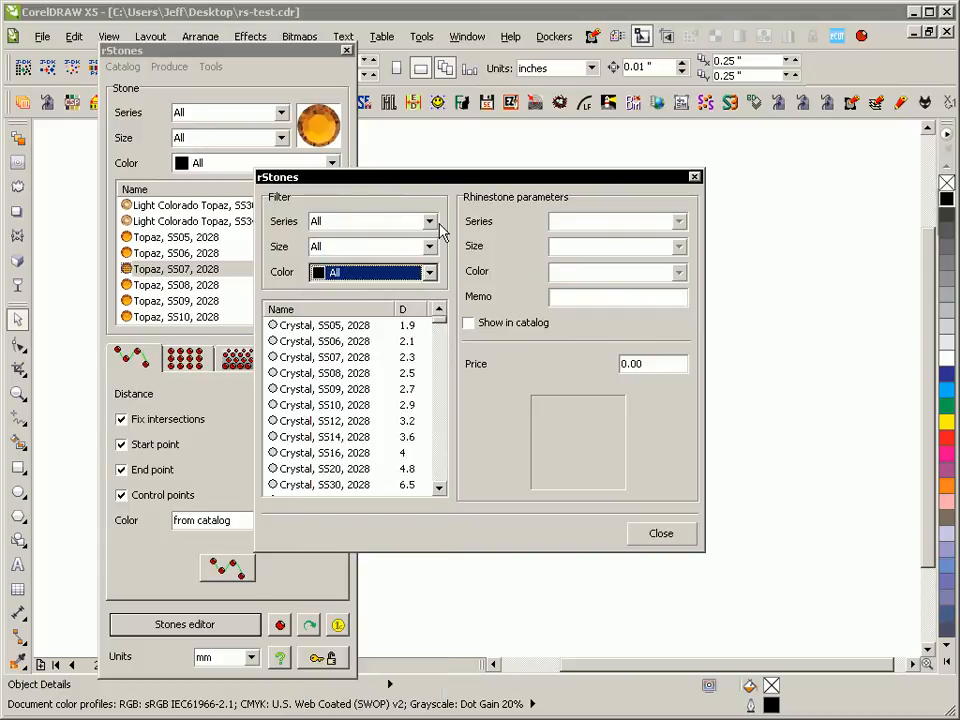
pyautogui.click(430, 221)
pyautogui.click(330, 251)
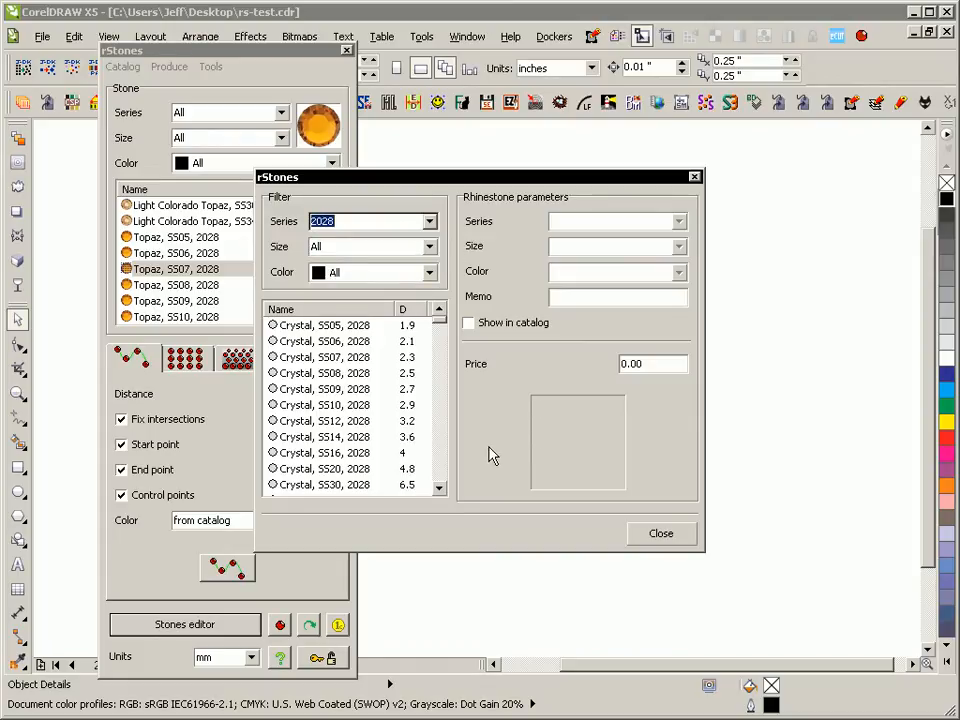
pyautogui.click(661, 533)
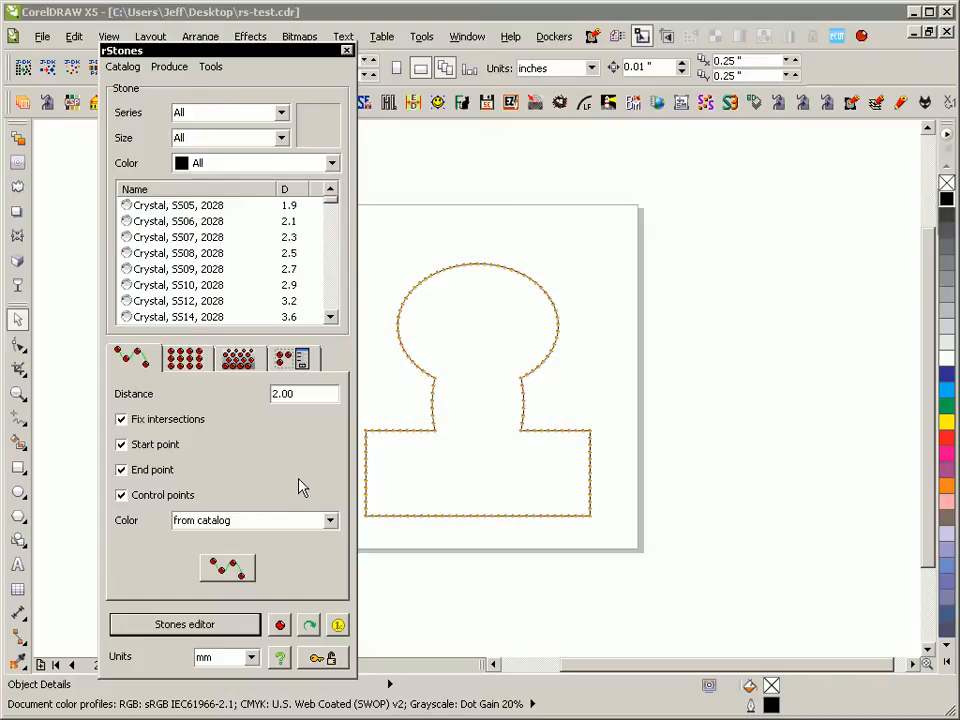
# Switch to grid-fill settings, delete the orange stones, and move the bare keyhole curve back.
pyautogui.click(185, 358)
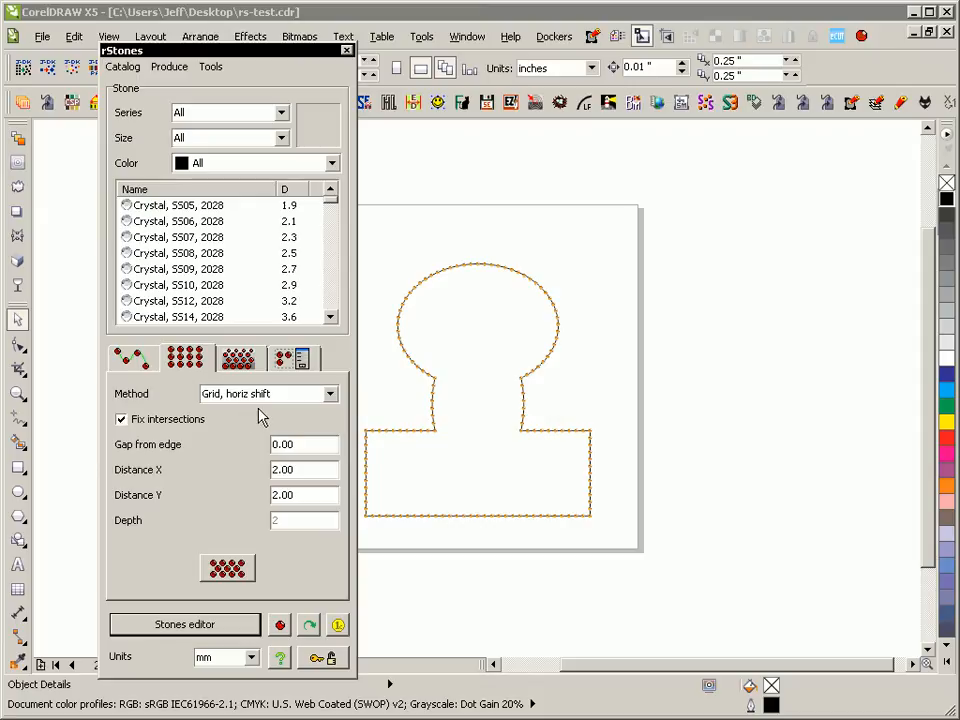
pyautogui.click(478, 446)
pyautogui.moveTo(474, 454); pyautogui.dragTo(742, 452)
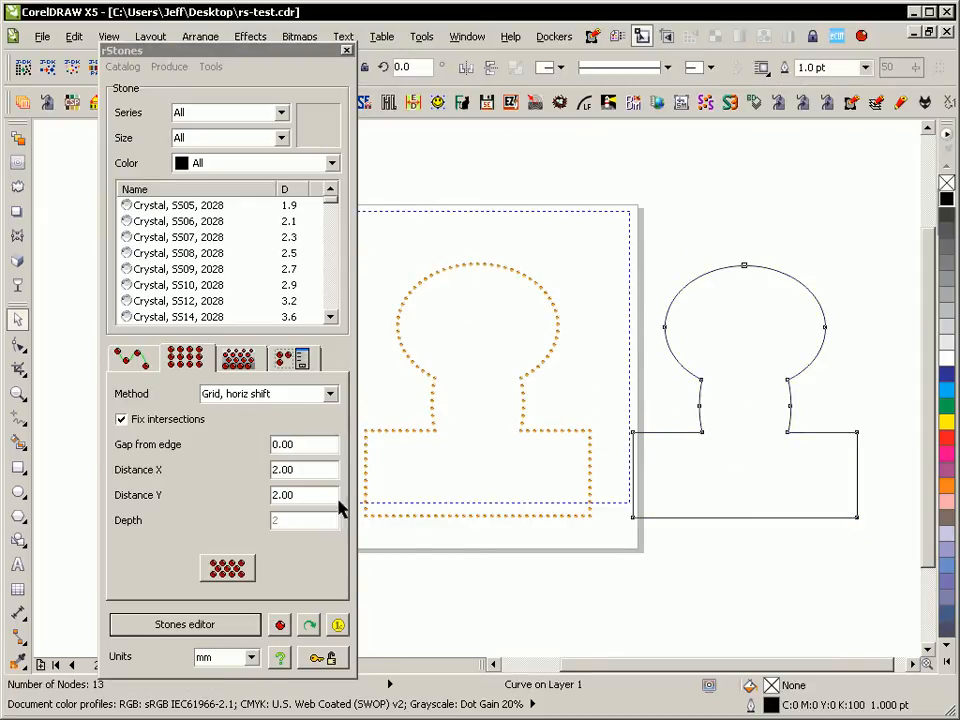
pyautogui.click(499, 491)
pyautogui.press('Delete')
pyautogui.moveTo(640, 456); pyautogui.dragTo(470, 453)
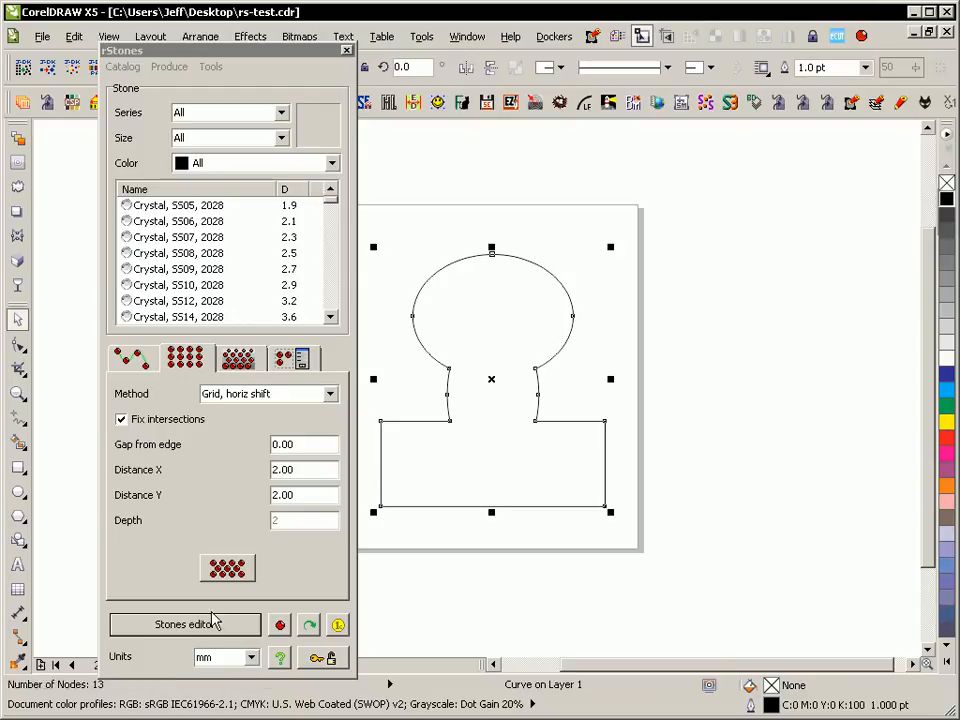
pyautogui.click(236, 570)
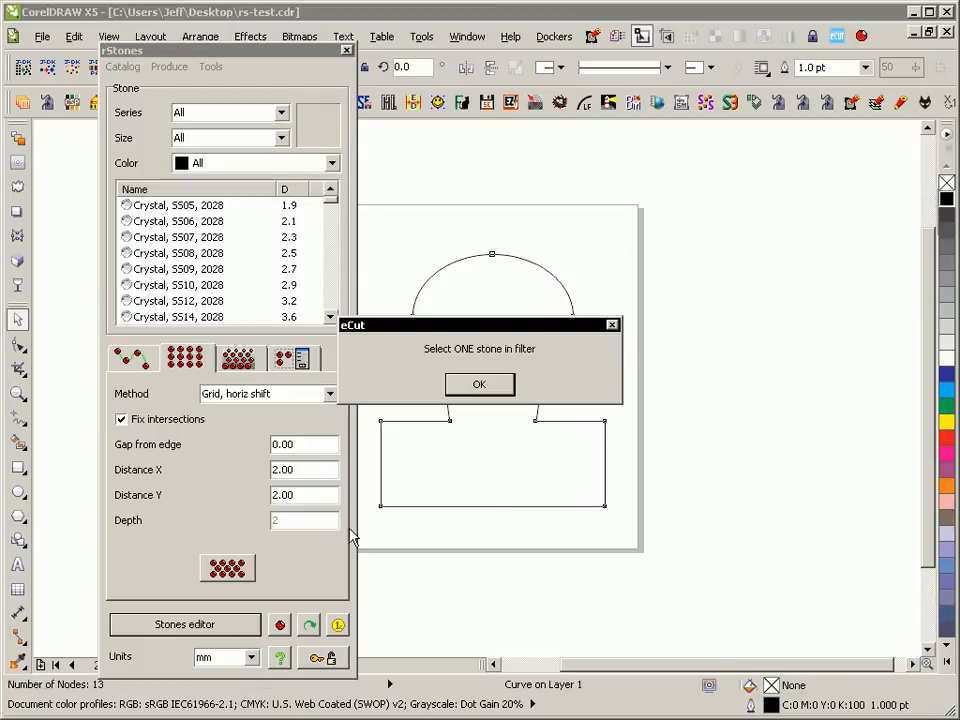
# Dismiss the 'Select ONE stone' message and grid-fill the keyhole with Sapphire Satin SS34 stones.
pyautogui.click(490, 385)
pyautogui.click(168, 285)
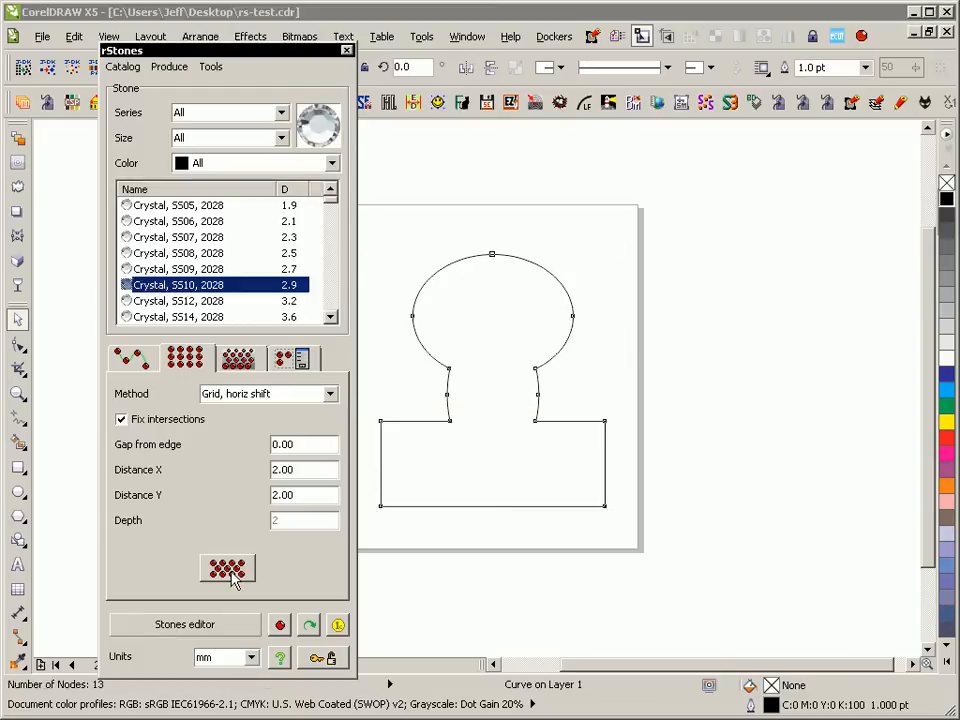
pyautogui.moveTo(330, 198); pyautogui.dragTo(325, 290)
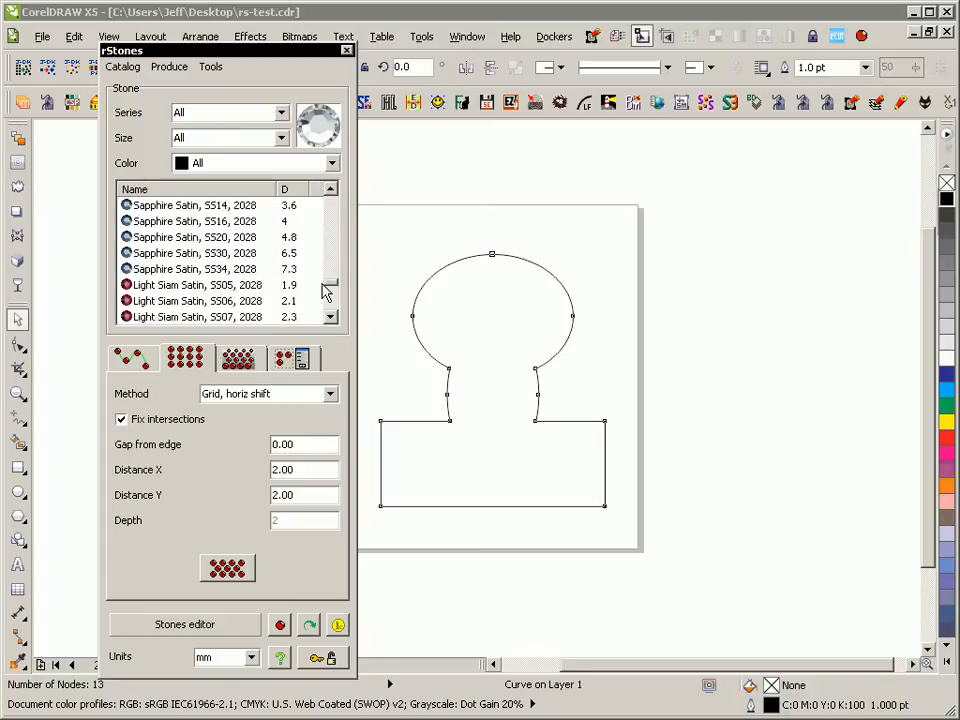
pyautogui.click(176, 270)
pyautogui.click(224, 570)
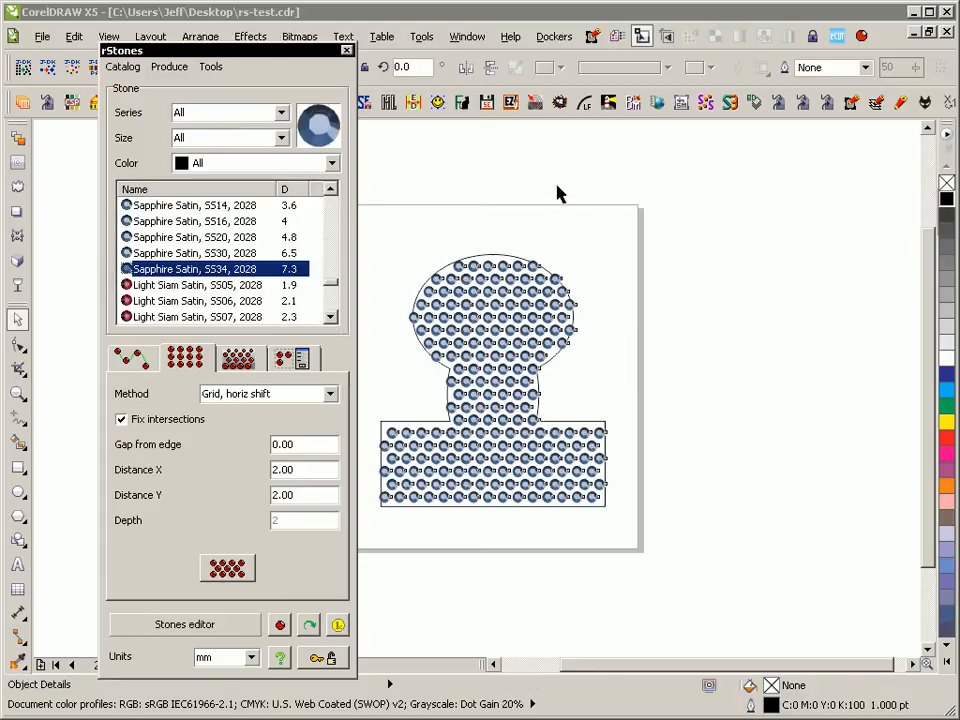
pyautogui.click(560, 193)
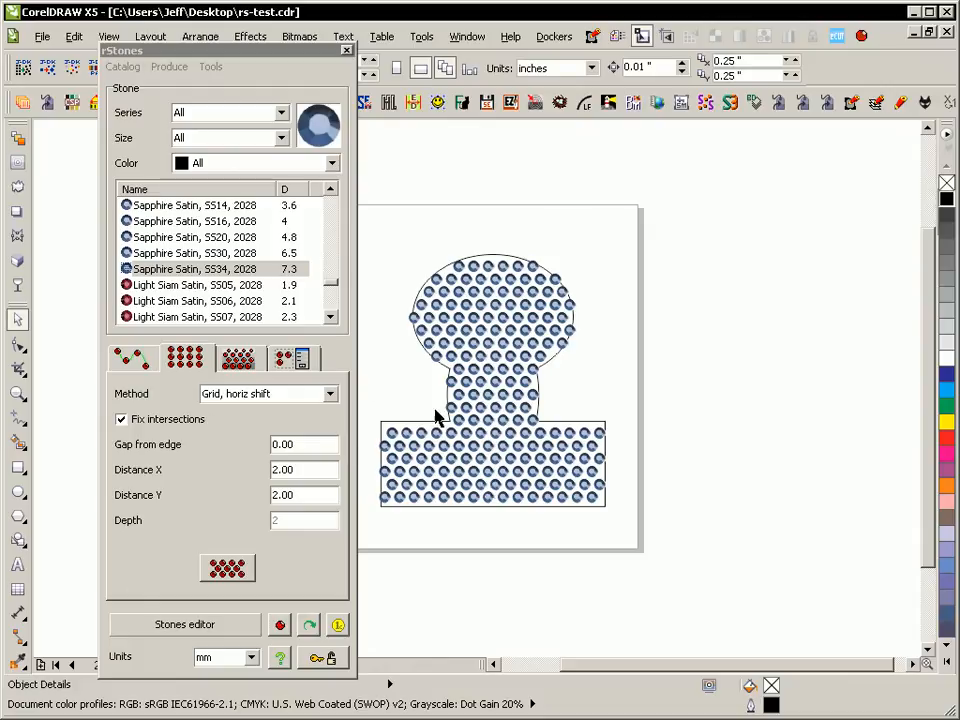
# Zoom in on the sapphire stones in the top circle, zoom back out, and undo the fill.
pyautogui.press('F2')
pyautogui.moveTo(411, 231); pyautogui.dragTo(613, 368)
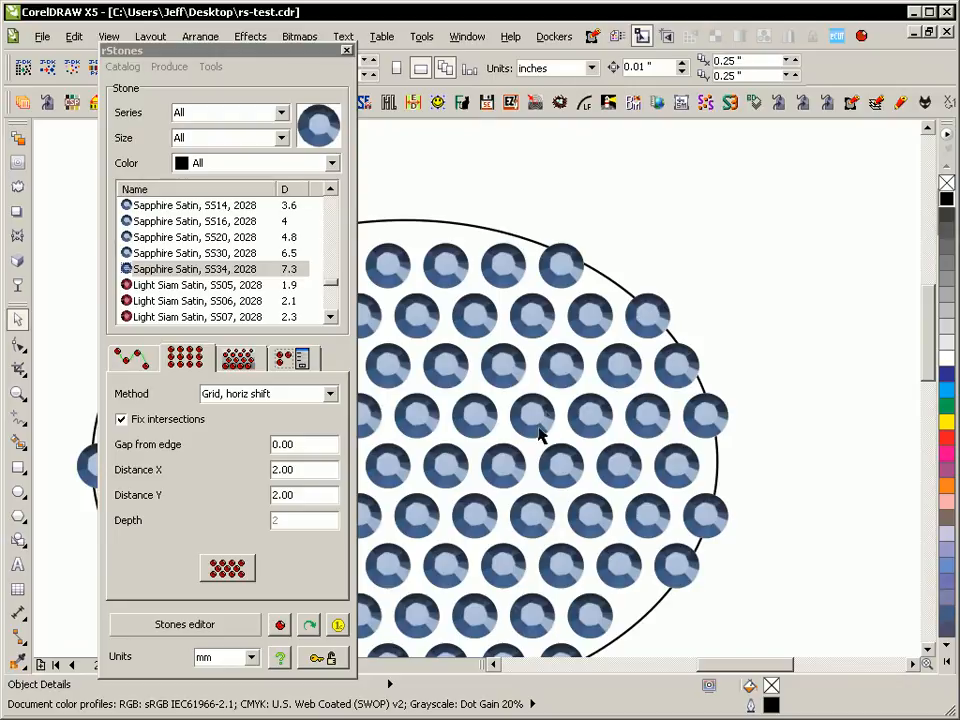
pyautogui.press('F3')
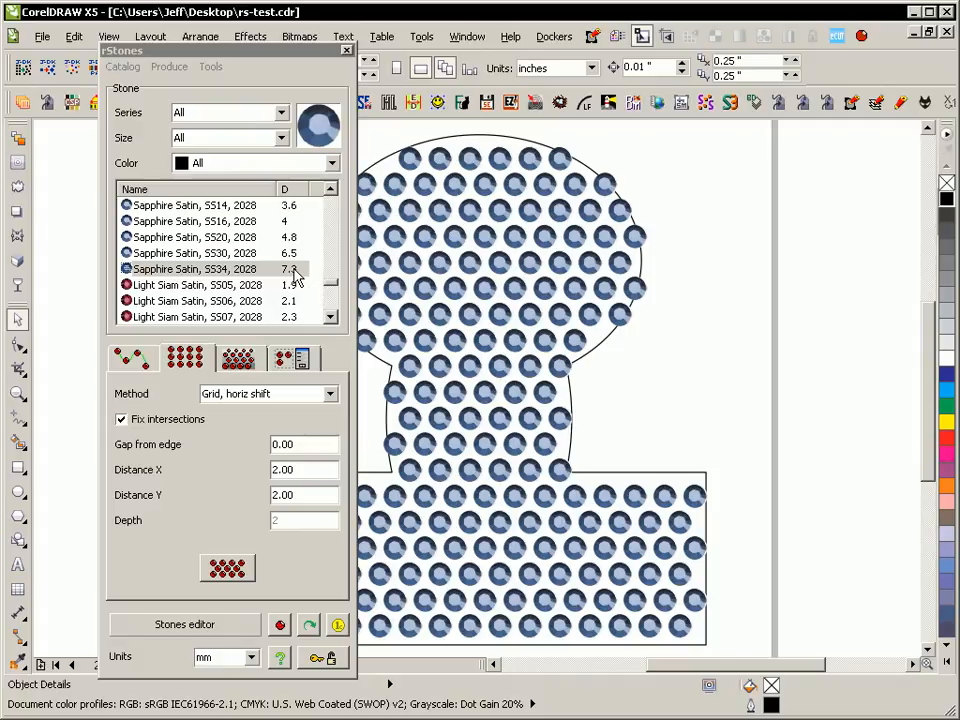
pyautogui.click(309, 624)
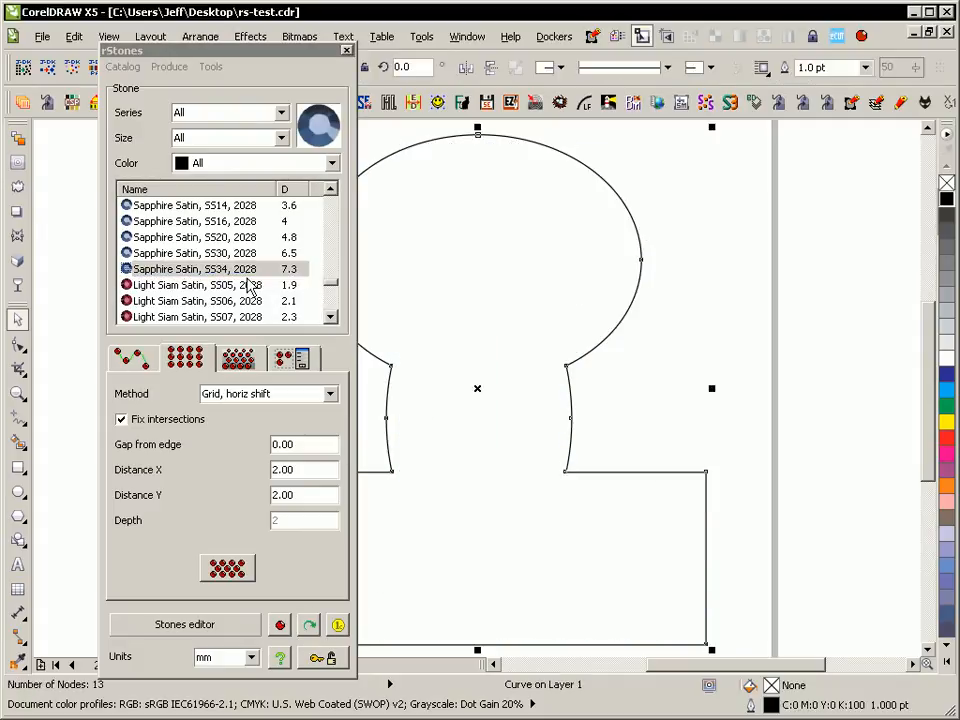
# Grid-fill the keyhole with Citrine SS09, 2028 stones and add a page-sized backdrop rectangle.
pyautogui.click(332, 269)
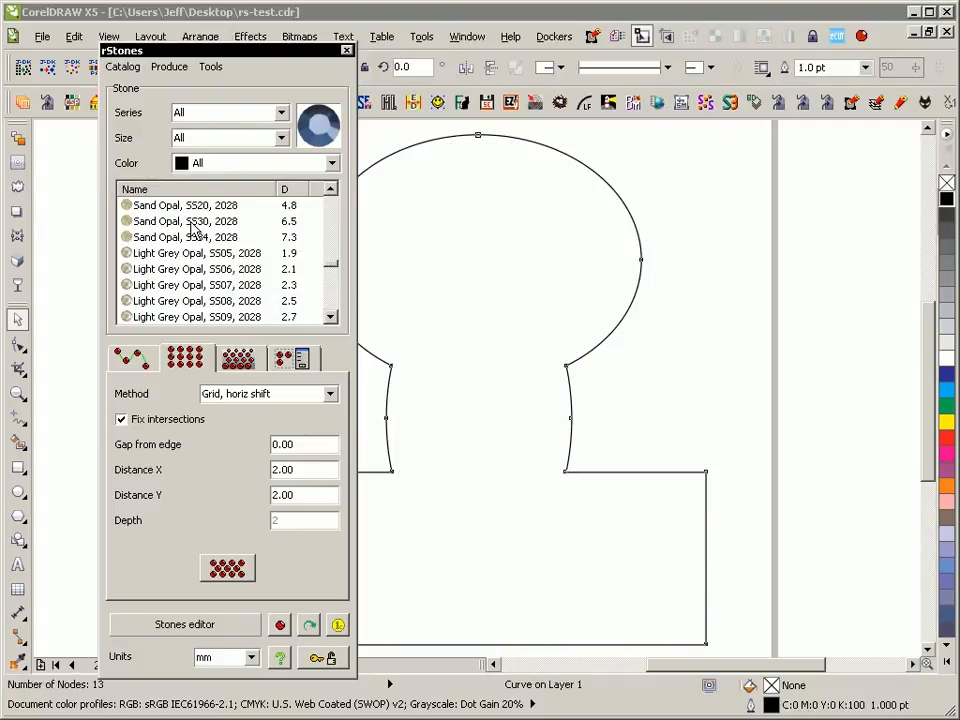
pyautogui.click(195, 224)
pyautogui.scroll(5, 332, 260)
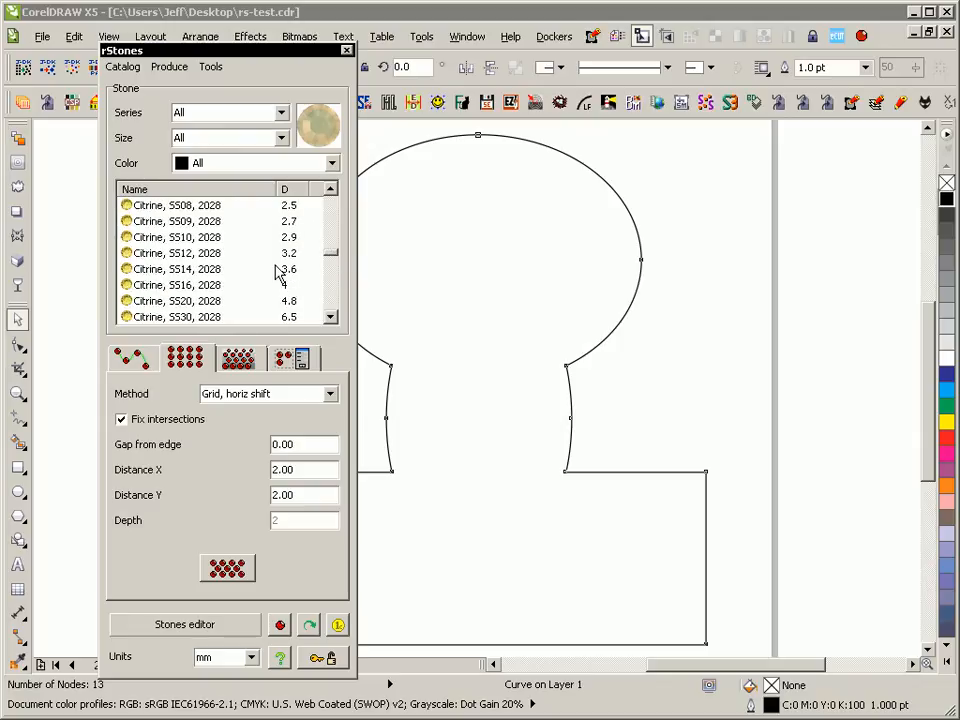
pyautogui.click(180, 222)
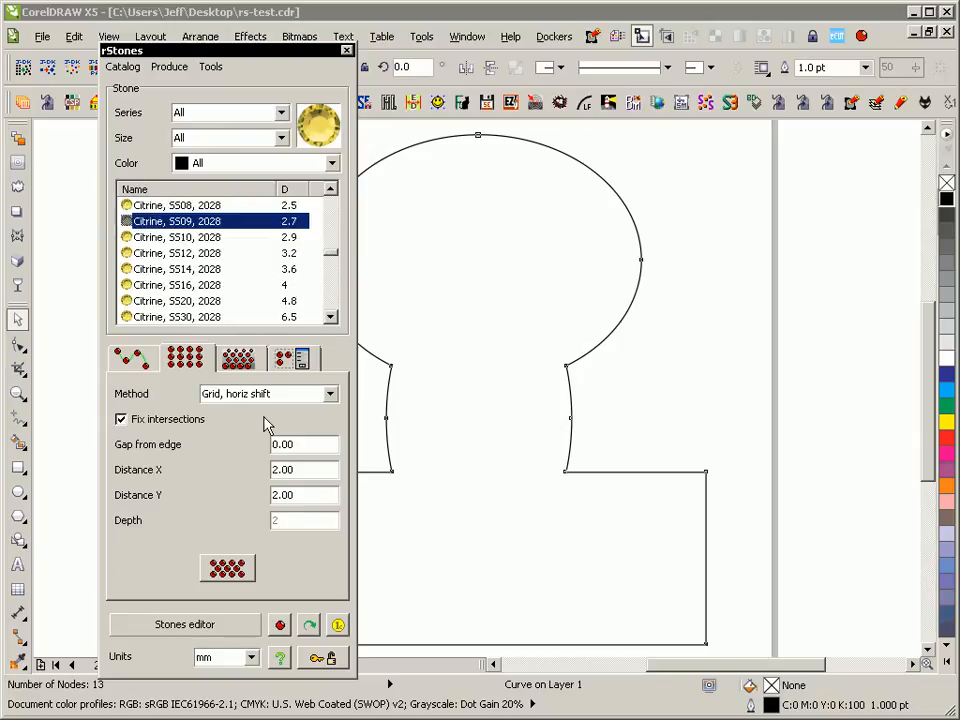
pyautogui.click(230, 570)
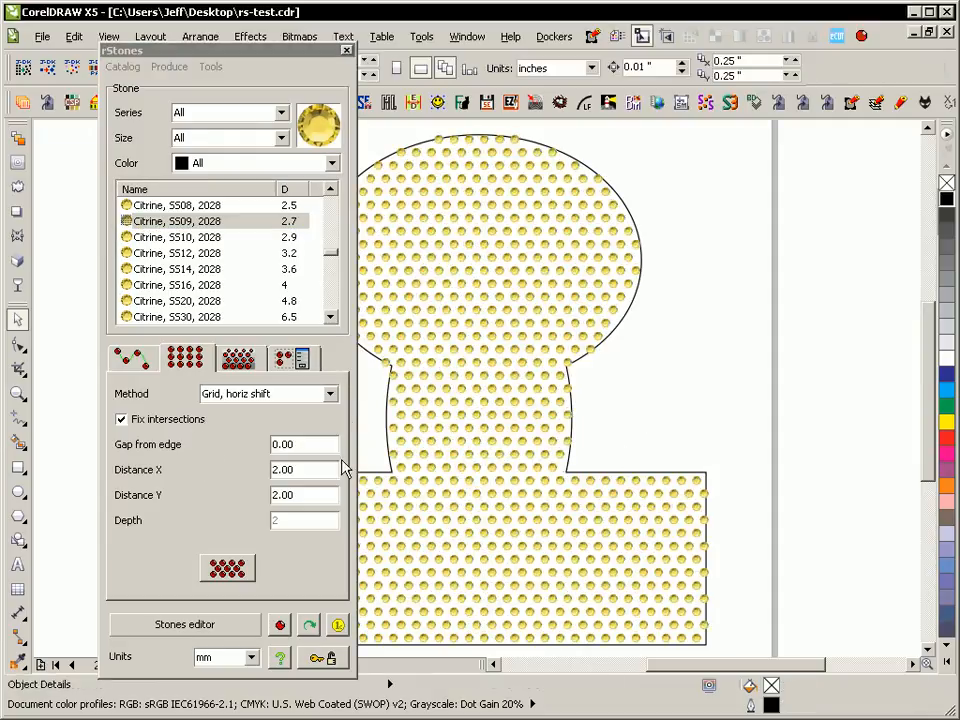
pyautogui.doubleClick(20, 470)
# Fill the page rectangle black to preview the citrine stones, then undo back to the bare keyhole outline.
pyautogui.click(941, 458)
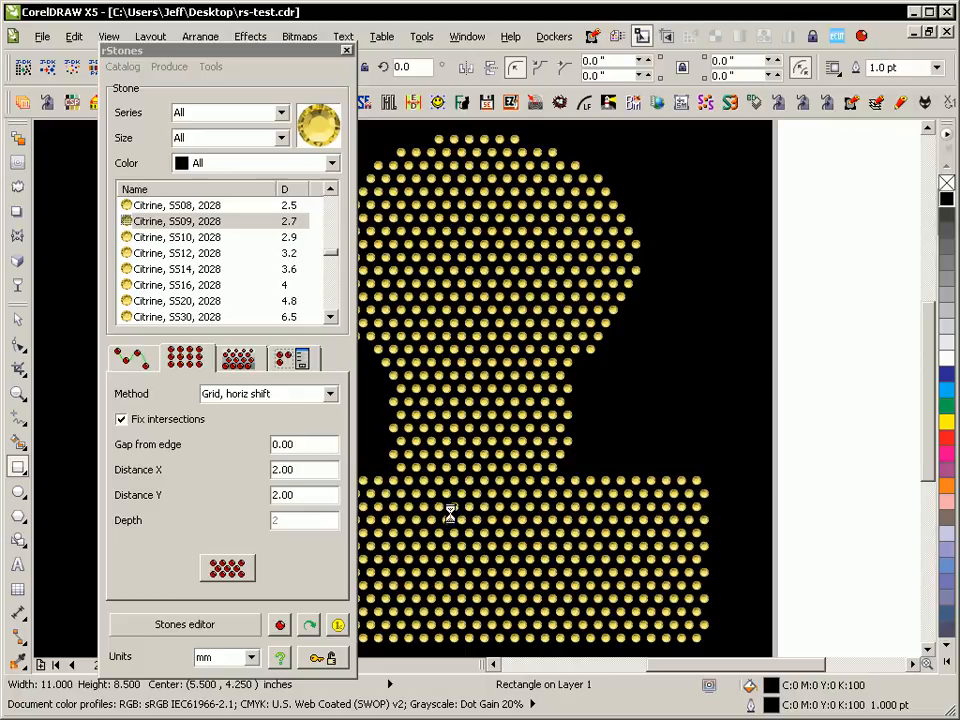
pyautogui.hotkey('ctrl', 'z')
pyautogui.hotkey('ctrl', 'z')
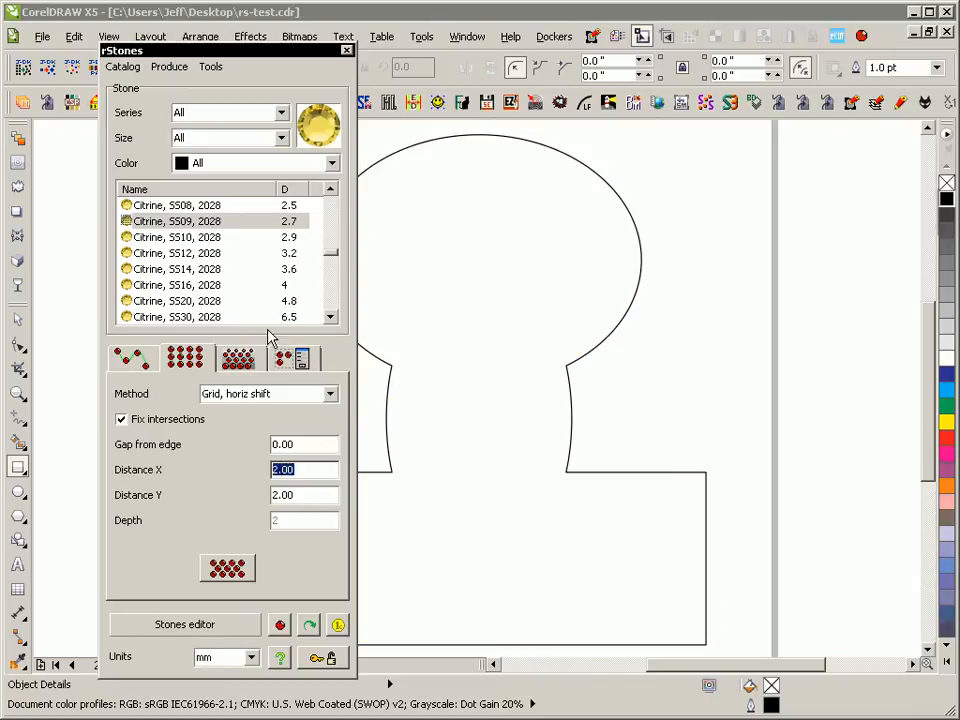
# Set horizontal and vertical stone spacing to 0.10 and grid-fill the keyhole with citrine stones.
pyautogui.write('0.10')
pyautogui.press('Tab')
pyautogui.write('0')
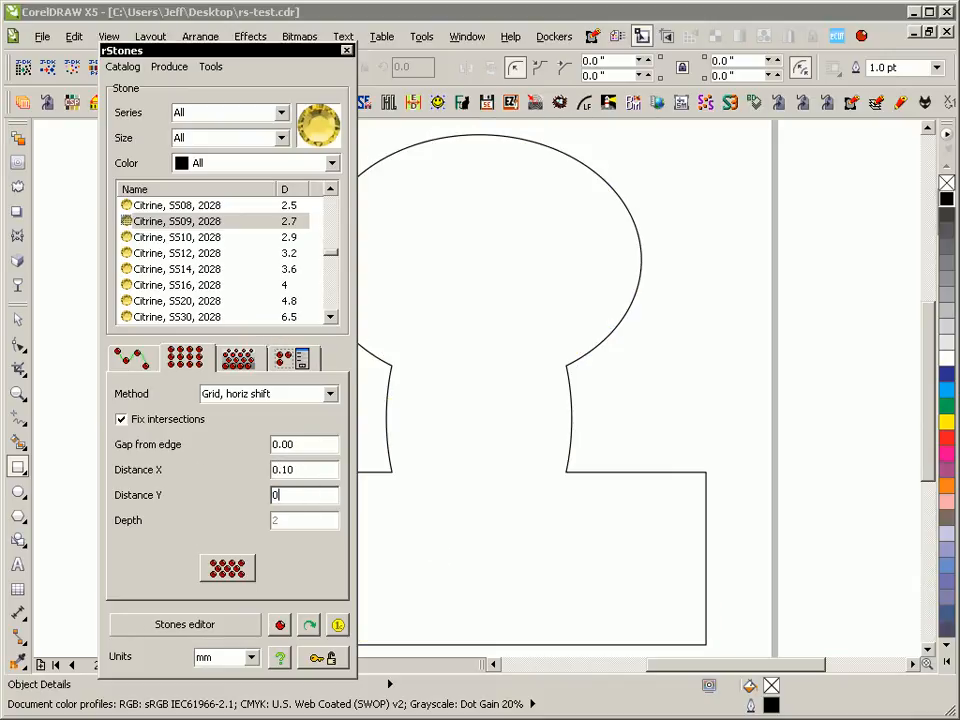
pyautogui.write('.10')
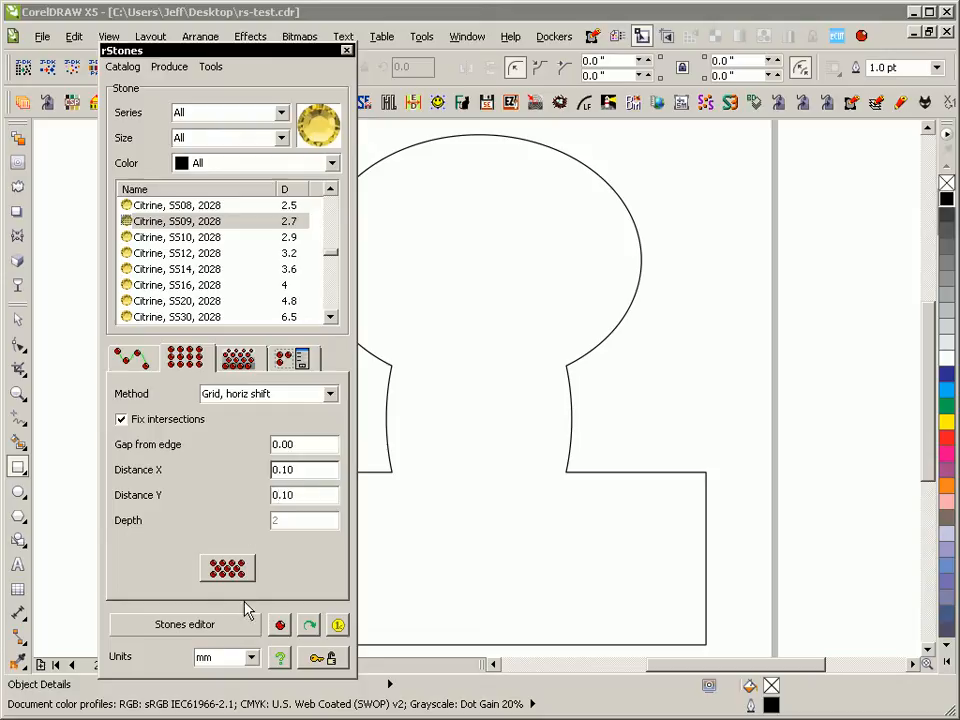
pyautogui.click(420, 521)
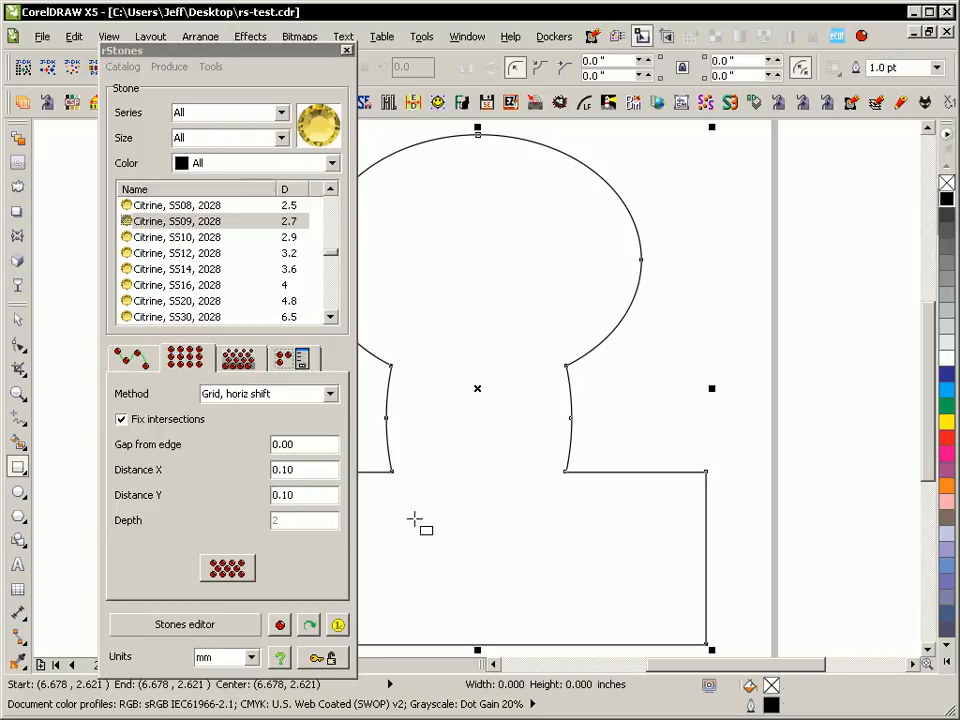
pyautogui.click(227, 568)
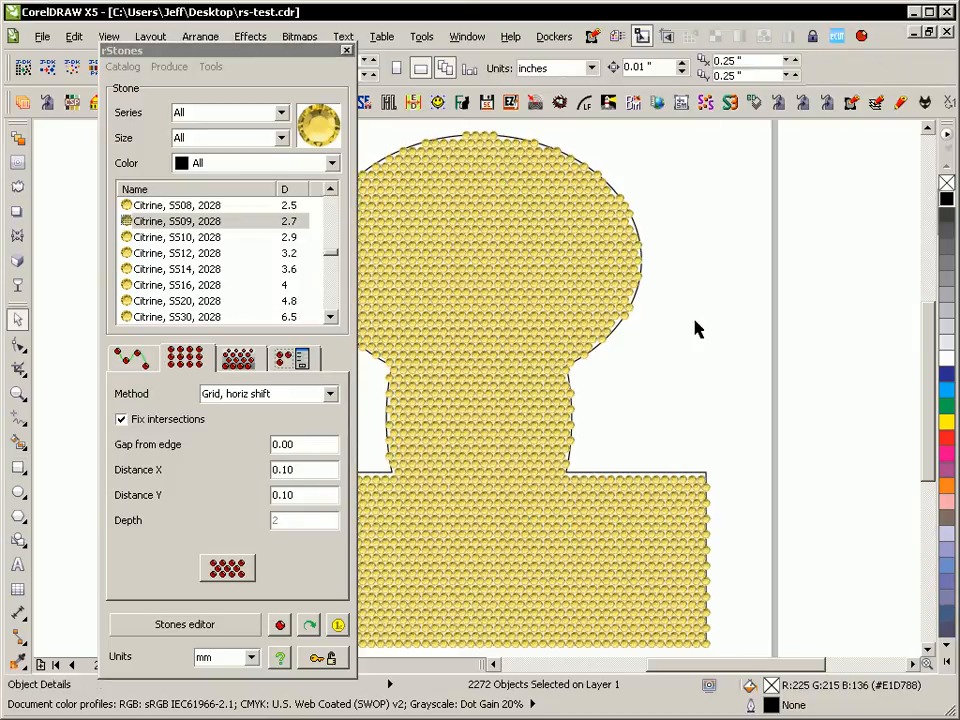
# Zoom in to inspect the stone grid, zoom back out, then delete everything on the page.
pyautogui.click(486, 190)
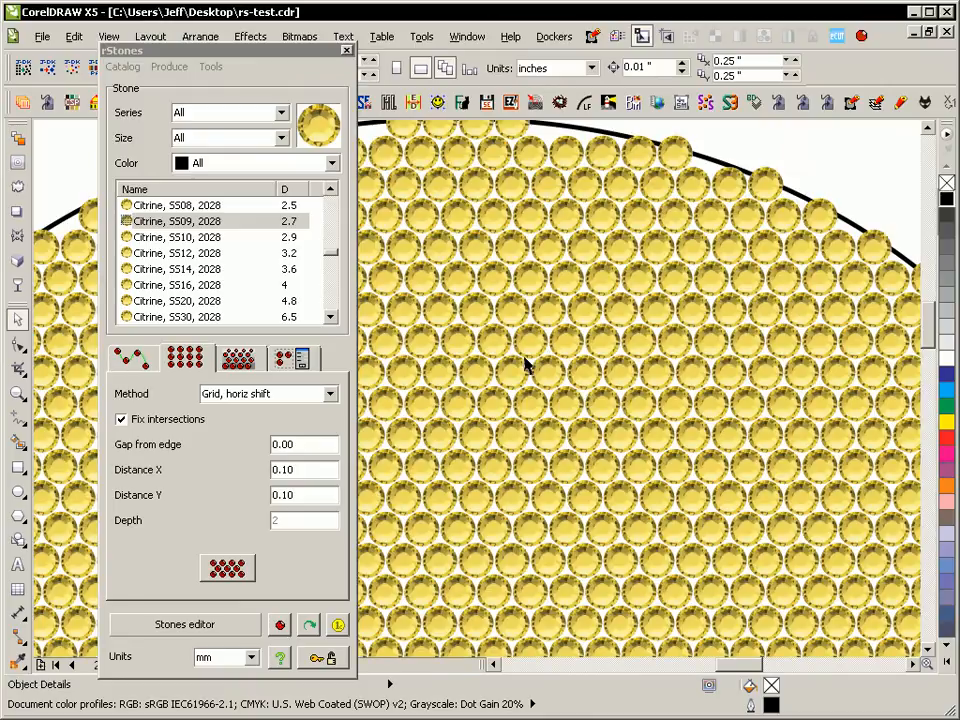
pyautogui.press('F4')
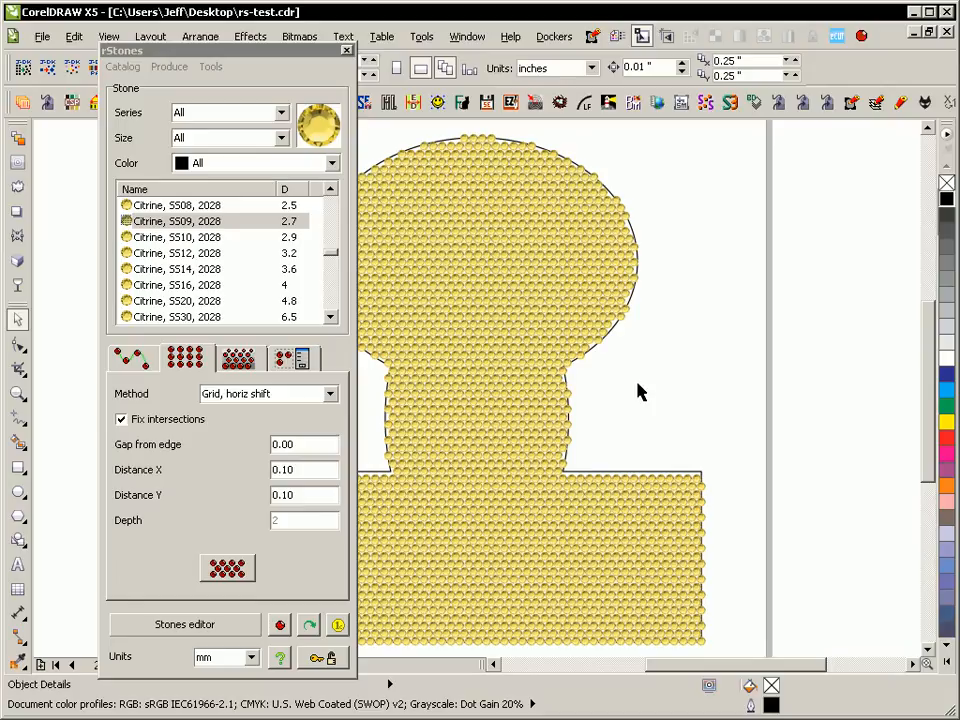
pyautogui.hotkey('ctrl', 'a')
pyautogui.press('Delete')
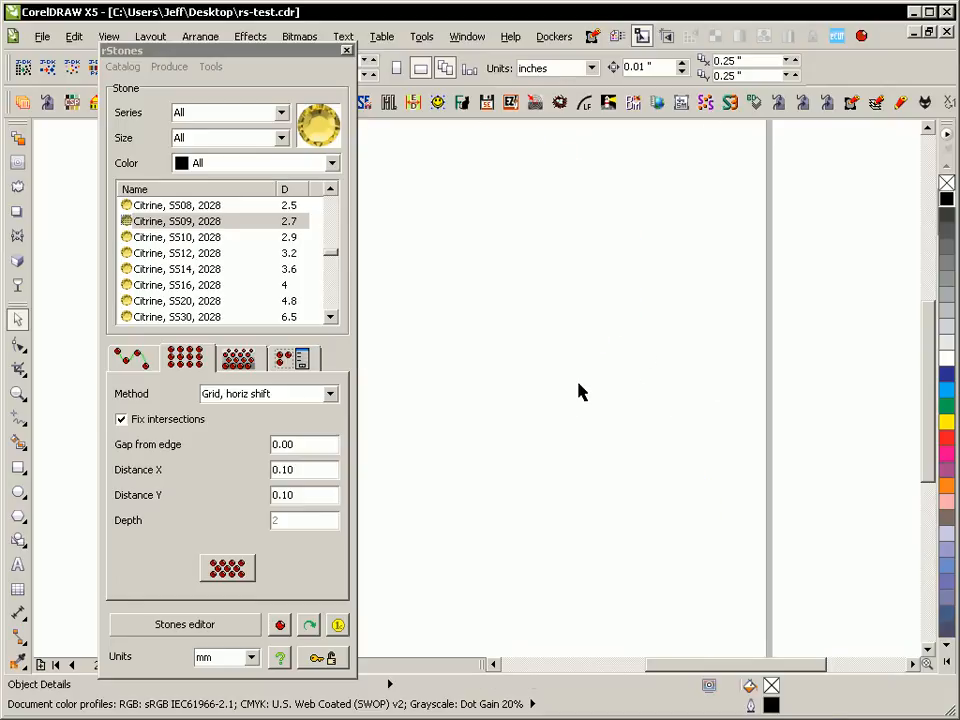
# Draw two overlapping rectangles and weld them into one stepped shape, moved down and left.
pyautogui.doubleClick(18, 467)
pyautogui.click(18, 467)
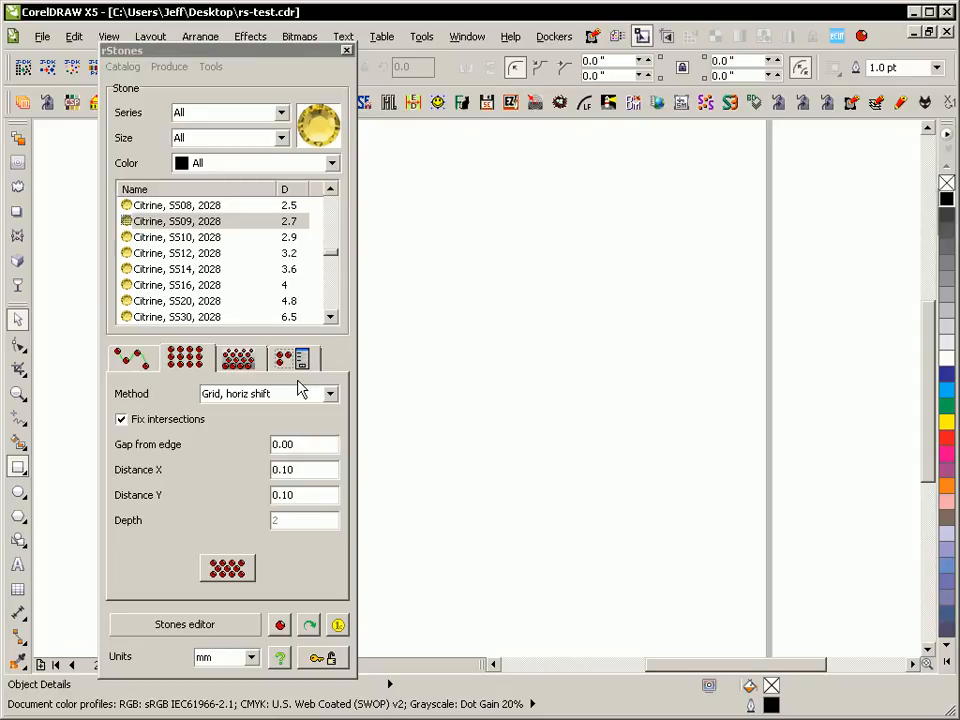
pyautogui.moveTo(432, 213); pyautogui.dragTo(619, 402)
pyautogui.moveTo(742, 306); pyautogui.dragTo(564, 495)
pyautogui.press('space')
pyautogui.moveTo(374, 538); pyautogui.dragTo(864, 176)
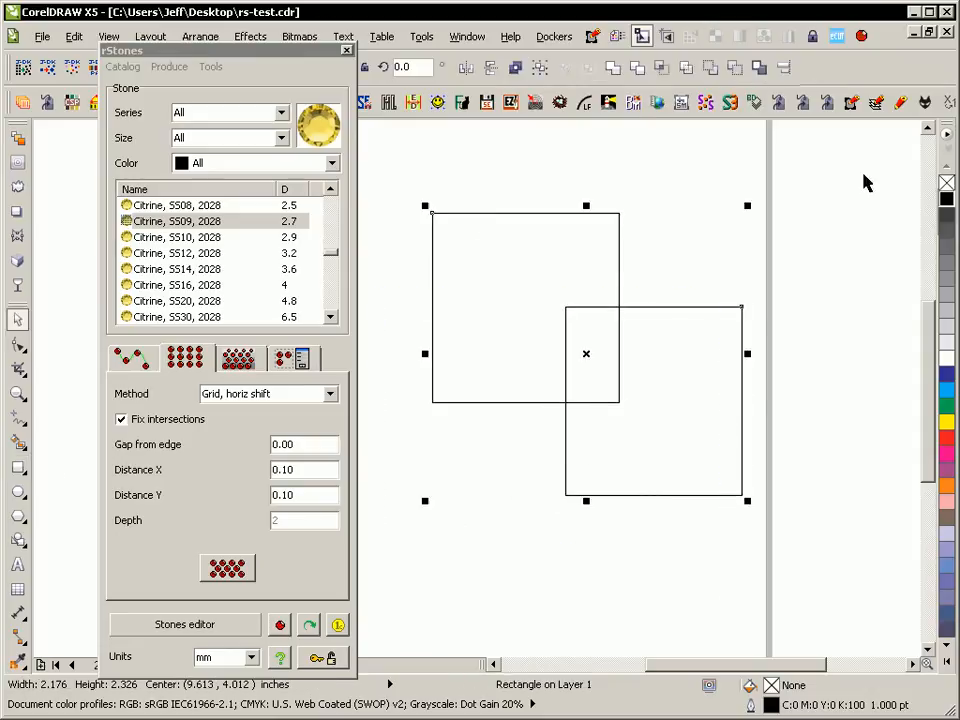
pyautogui.click(616, 67)
pyautogui.moveTo(592, 358); pyautogui.dragTo(548, 455)
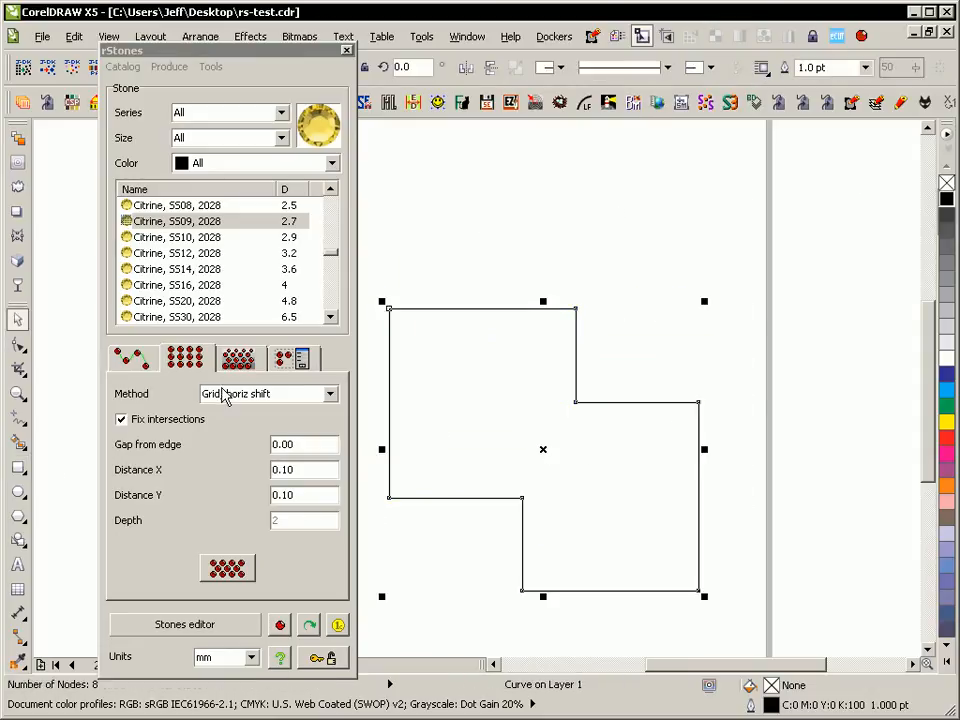
# Line the welded shape's edges with an Island fill band of citrine stones.
pyautogui.click(328, 396)
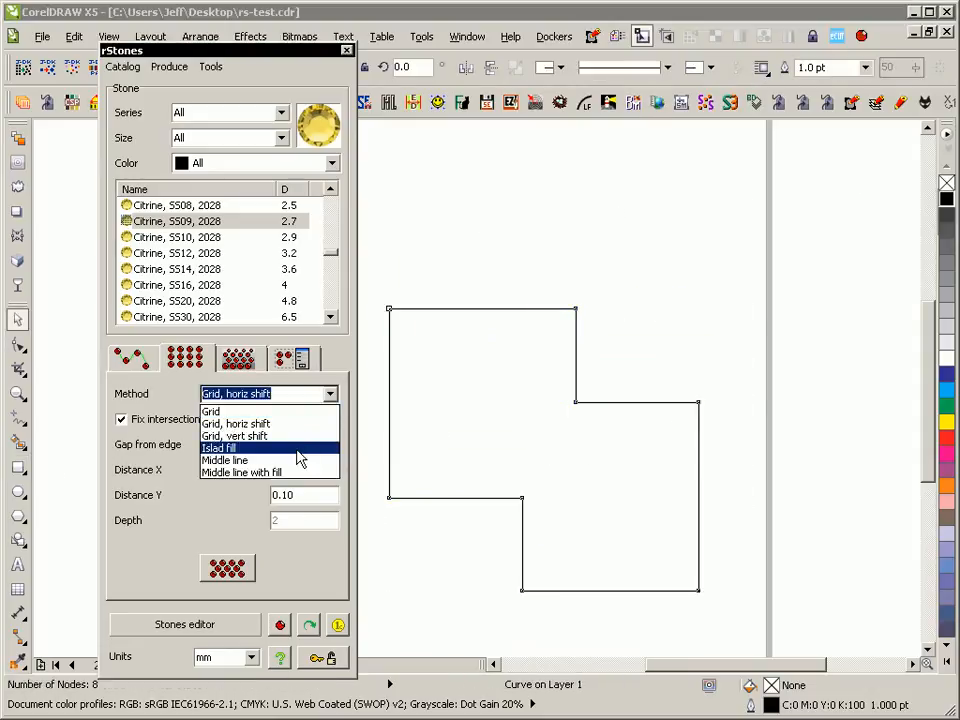
pyautogui.click(229, 448)
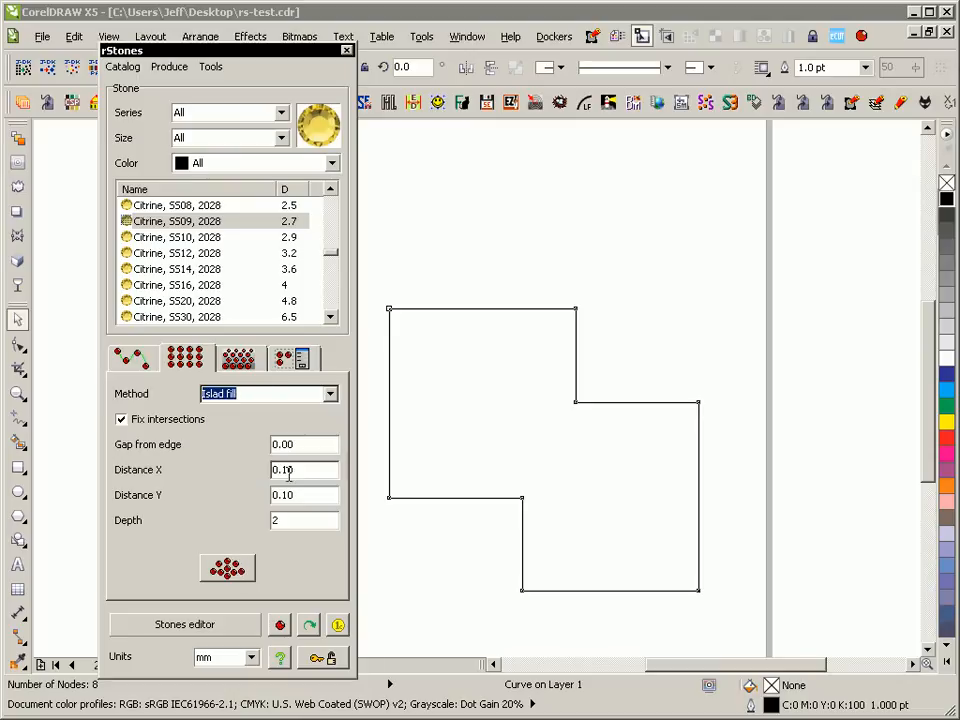
pyautogui.click(231, 574)
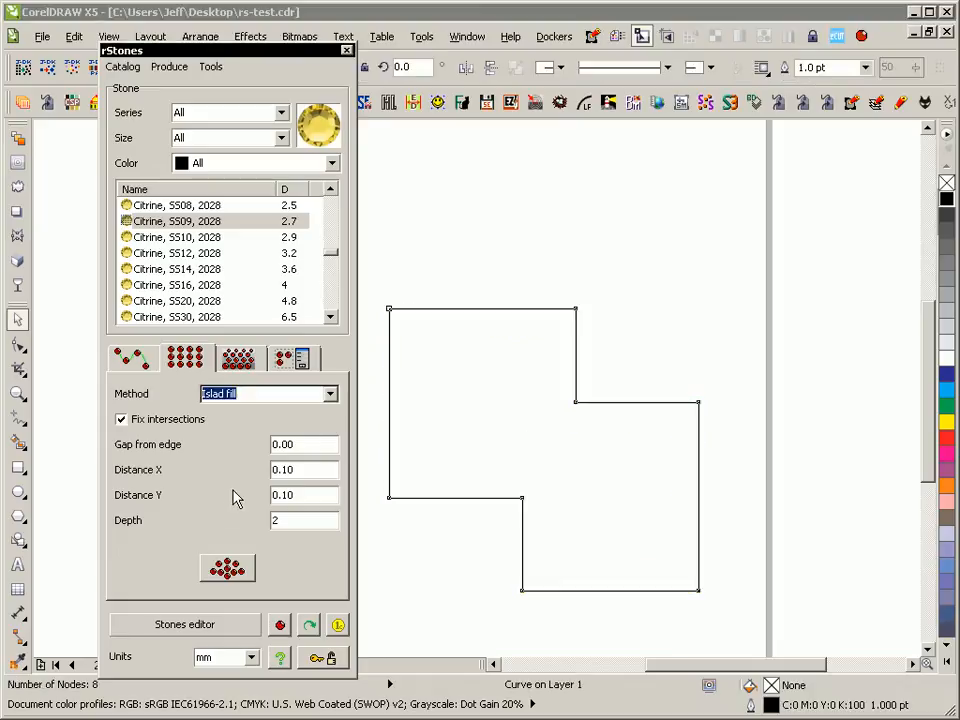
# Set the placement method to Middle line and delete the leftover outline.
pyautogui.click(331, 395)
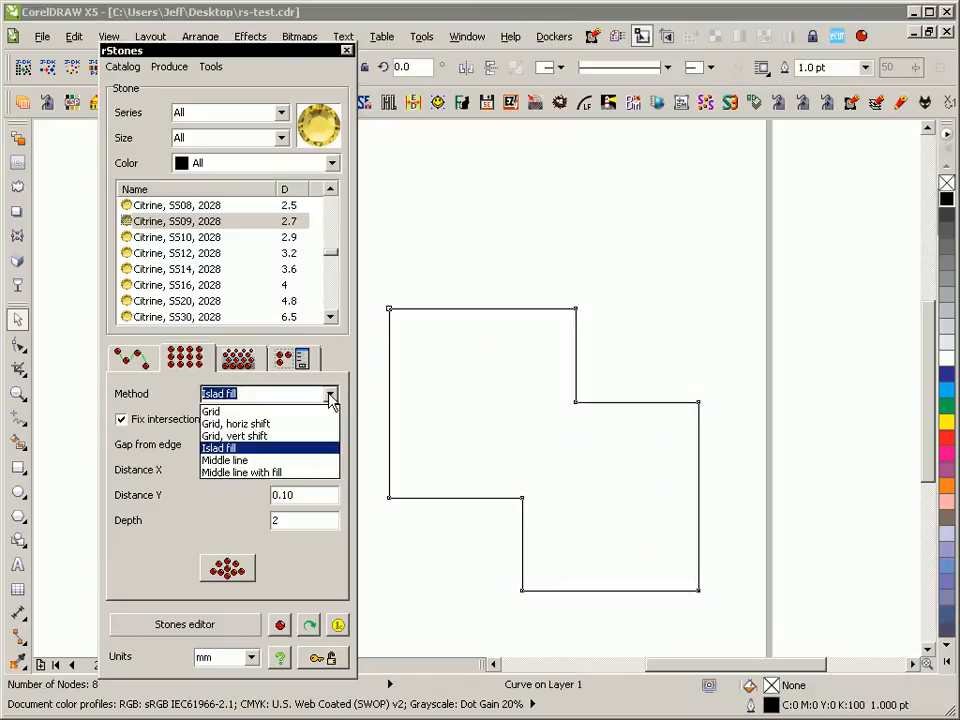
pyautogui.click(293, 462)
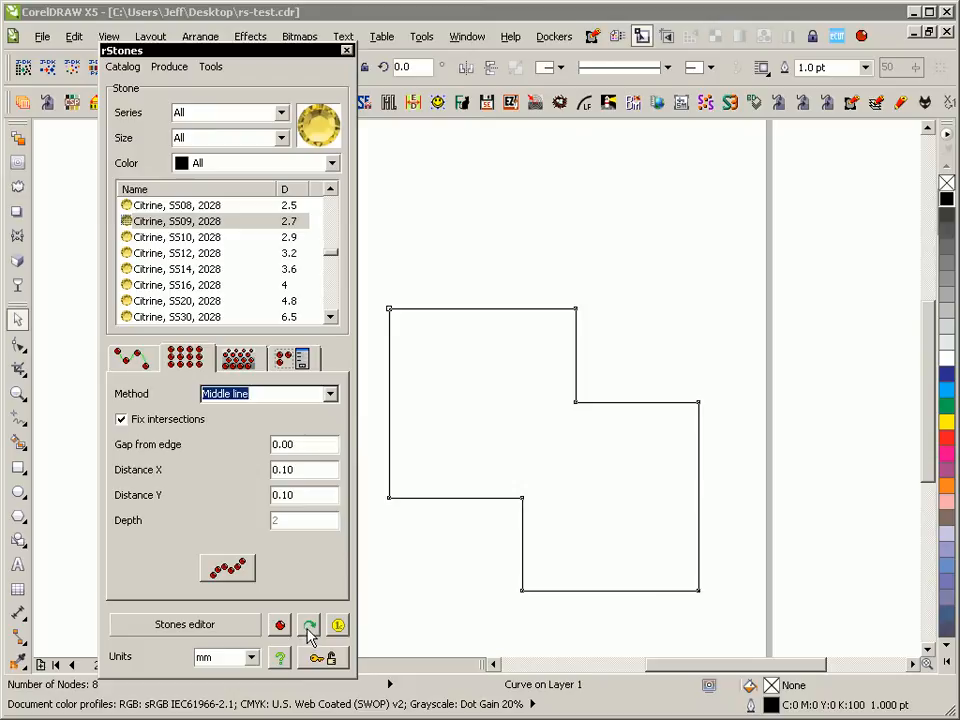
pyautogui.moveTo(392, 560); pyautogui.dragTo(806, 182)
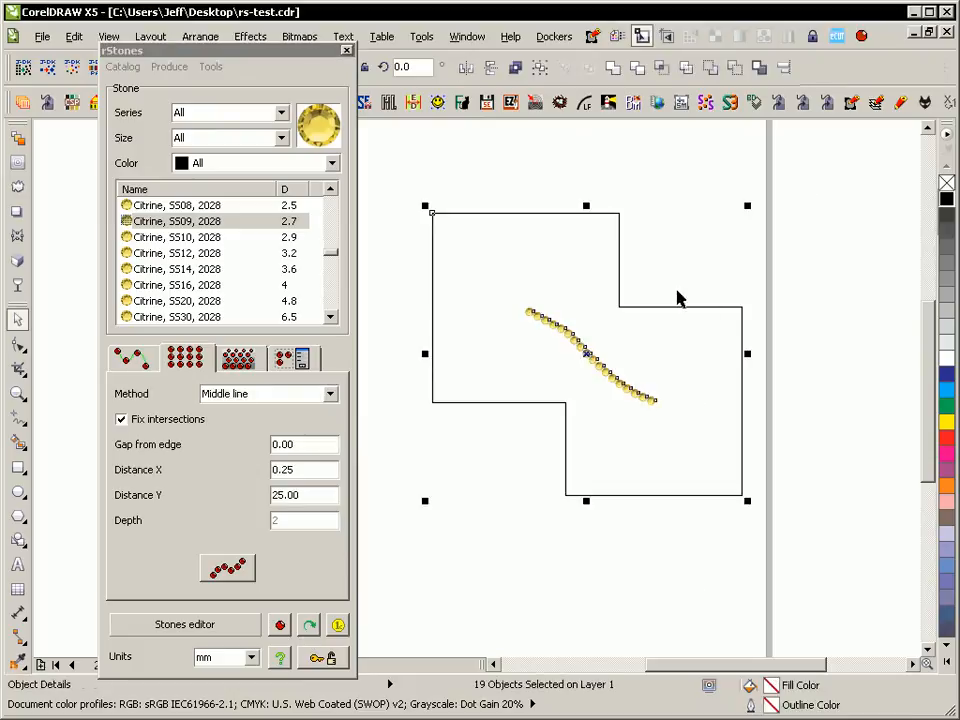
pyautogui.press('Delete')
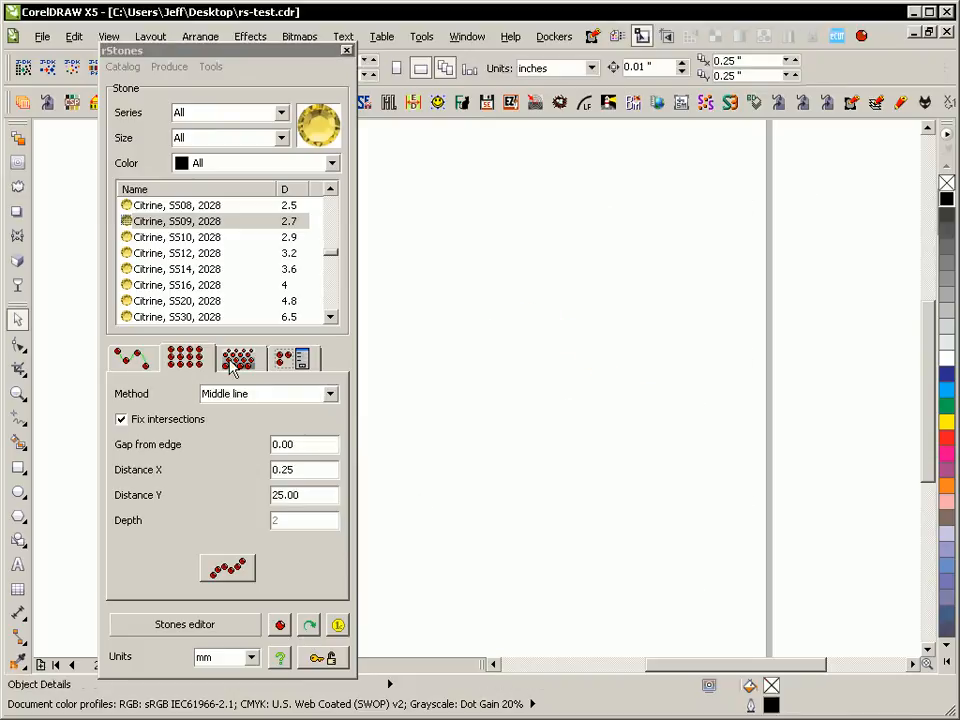
# Create a large letter J, convert it to curves, and run a middle line of stones through it.
pyautogui.click(18, 565)
pyautogui.click(476, 462)
pyautogui.write('J')
pyautogui.hotkey('ctrl', 'space')
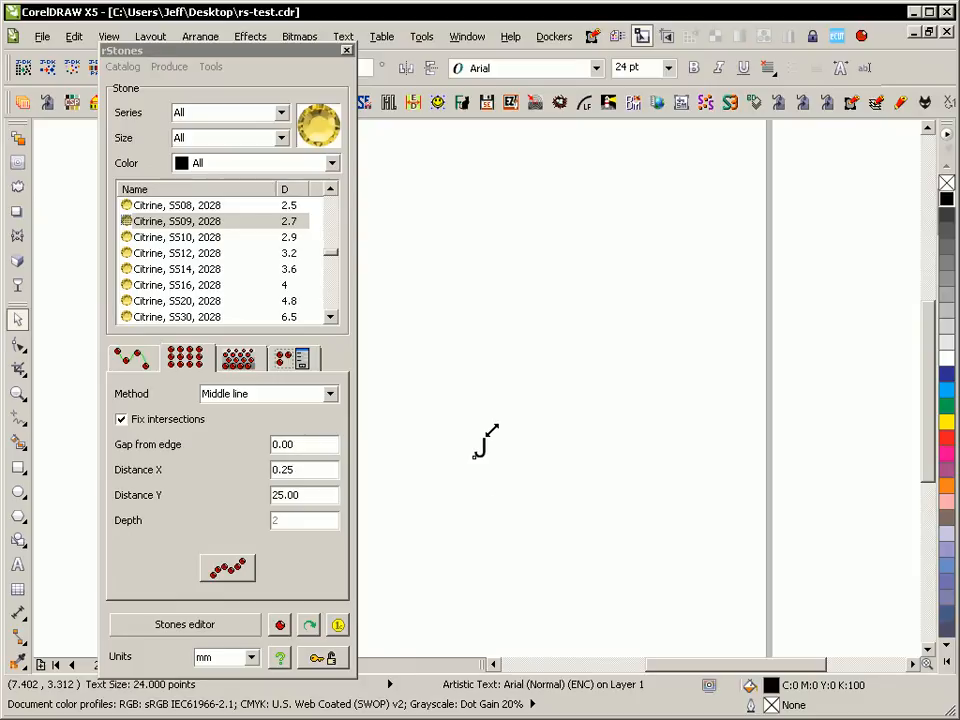
pyautogui.moveTo(492, 430); pyautogui.dragTo(650, 275)
pyautogui.moveTo(555, 411); pyautogui.dragTo(637, 321)
pyautogui.hotkey('ctrl', 'q')
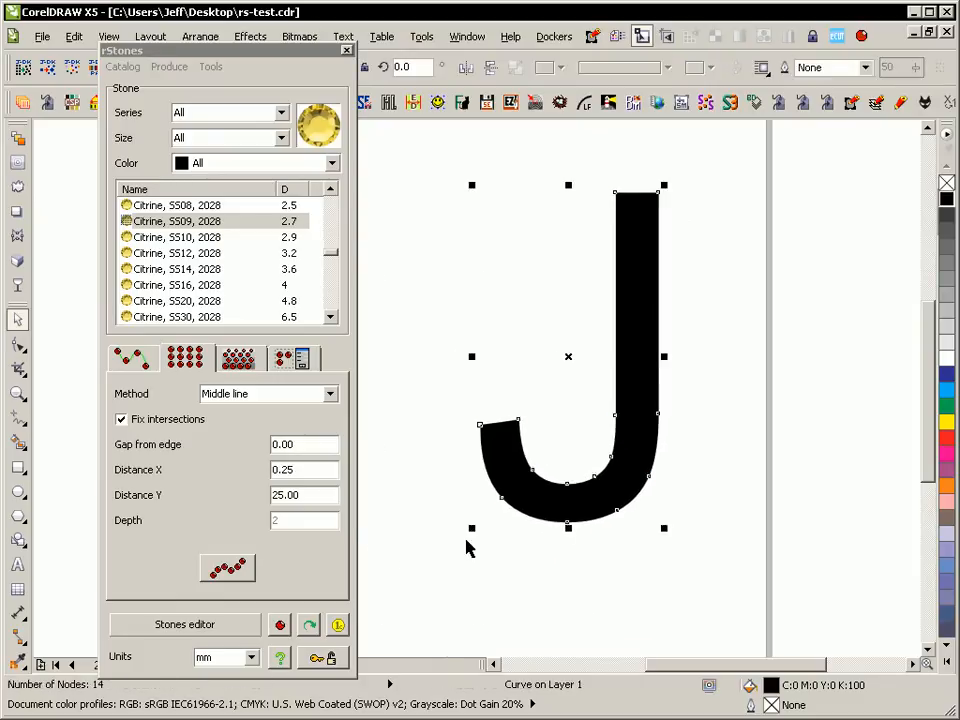
pyautogui.click(227, 568)
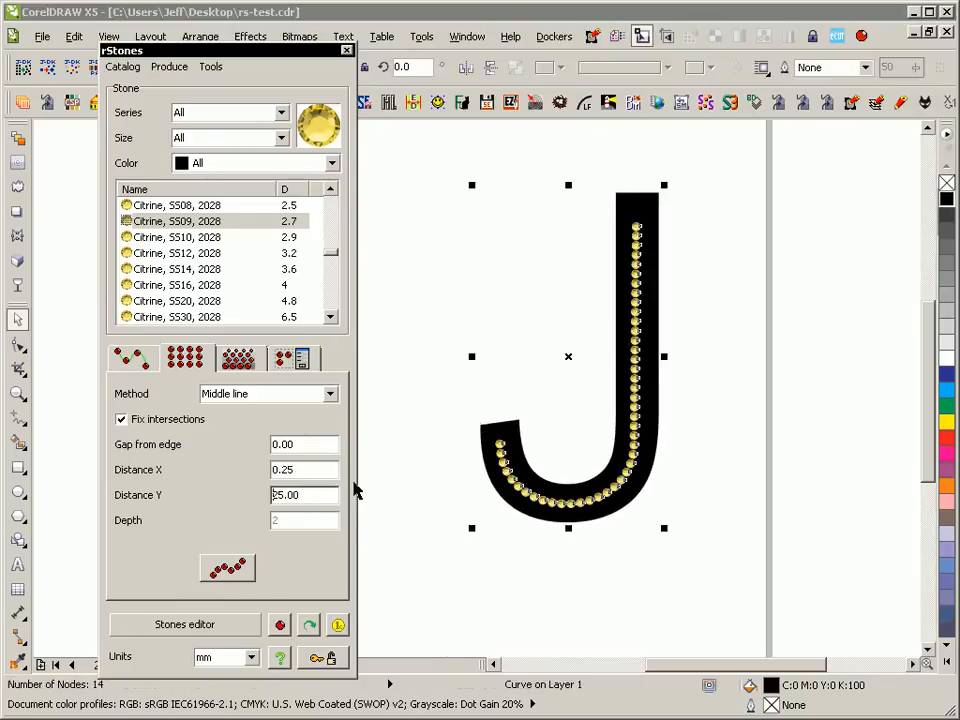
pyautogui.click(448, 266)
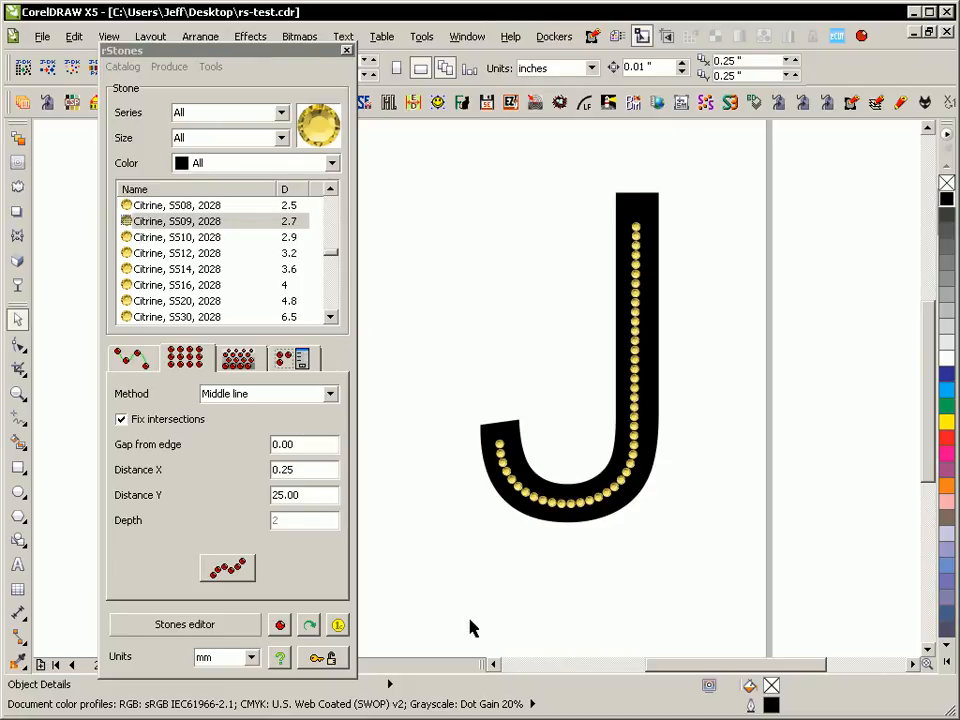
# Change the Distance Y stone spacing to 0.25.
pyautogui.click(304, 494)
pyautogui.doubleClick(304, 494)
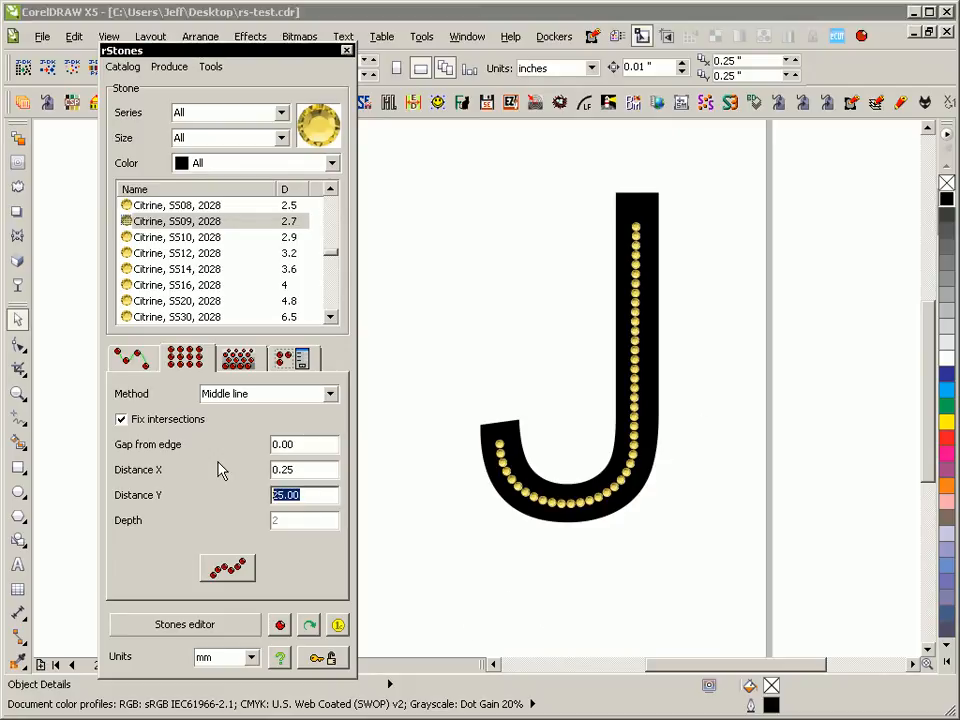
pyautogui.write('0.25')
pyautogui.click(306, 470)
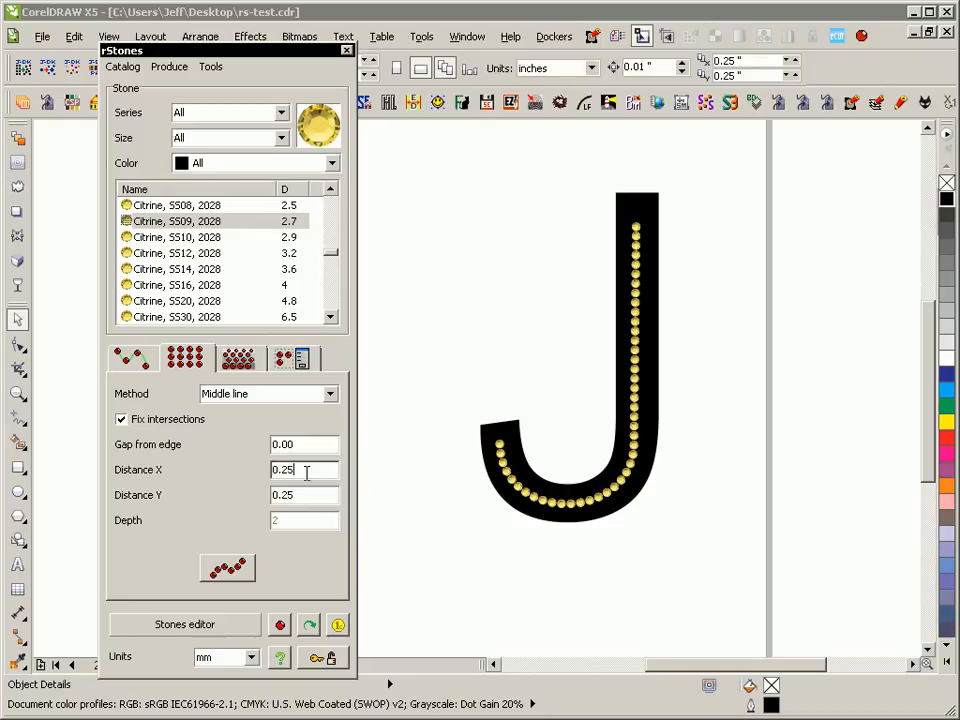
# Delete the stones and the letter J, leaving the page empty.
pyautogui.moveTo(655, 425); pyautogui.dragTo(758, 429)
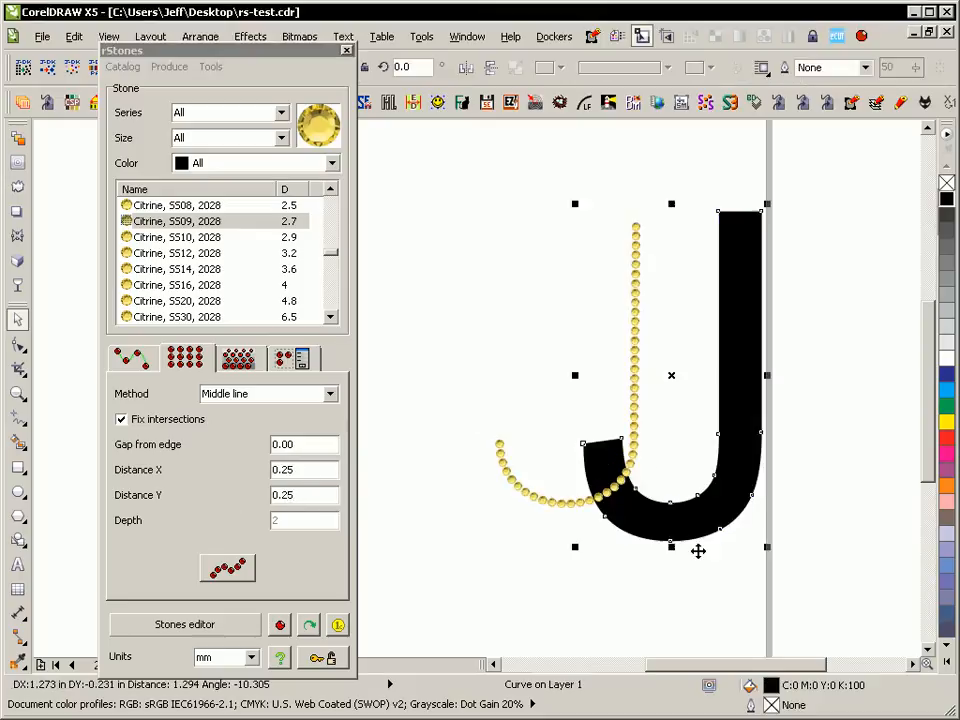
pyautogui.moveTo(681, 182); pyautogui.dragTo(478, 515)
pyautogui.press('Delete')
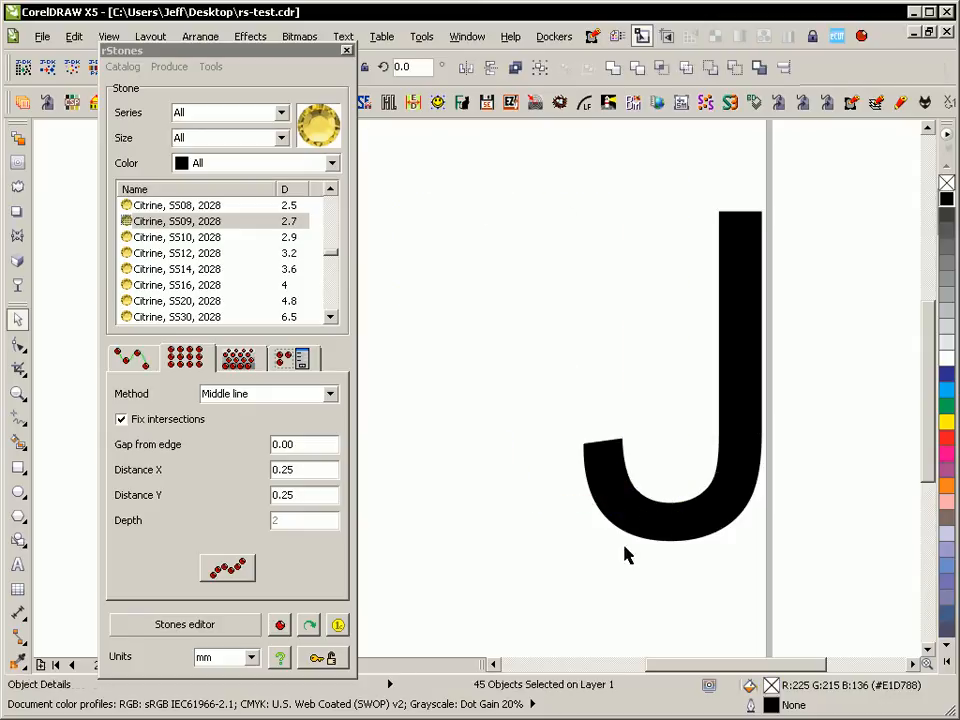
pyautogui.moveTo(664, 532); pyautogui.dragTo(524, 510)
pyautogui.click(527, 557)
pyautogui.click(534, 512)
pyautogui.press('Delete')
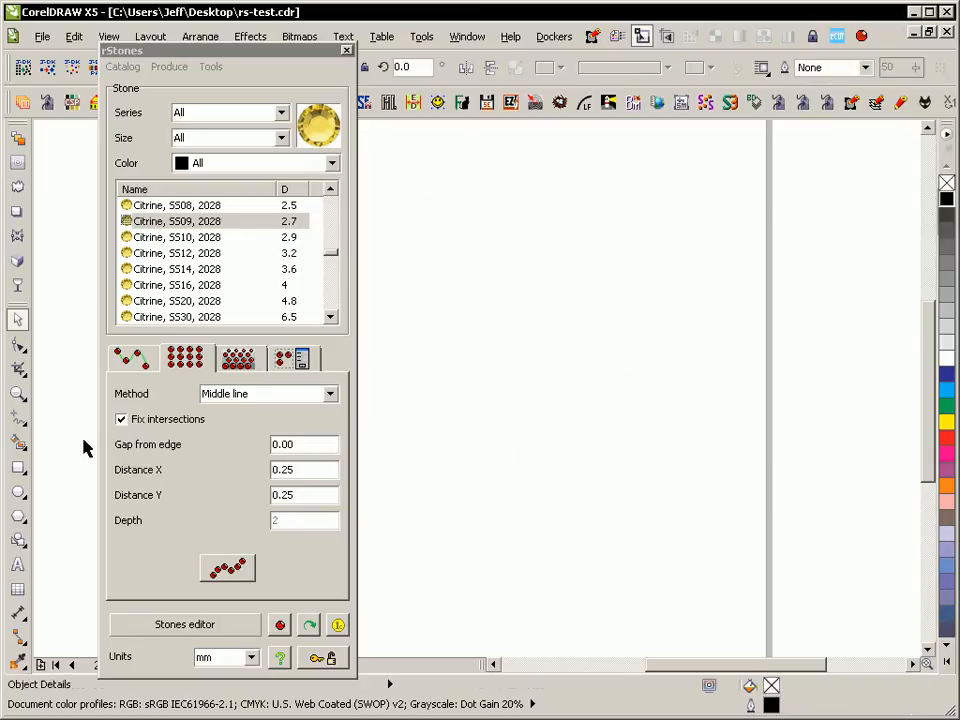
# Create a large letter A and run a middle line of citrine stones through it.
pyautogui.click(17, 565)
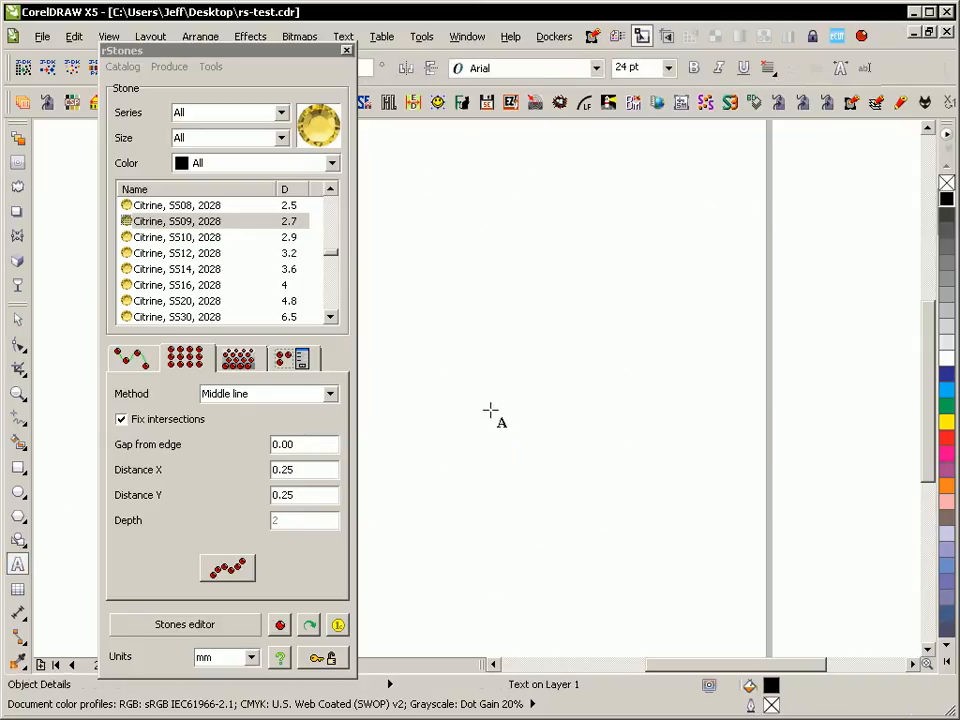
pyautogui.click(468, 388)
pyautogui.hotkey('ctrl', 'space')
pyautogui.keyDown('shift'); pyautogui.moveTo(491, 396); pyautogui.dragTo(622, 537); pyautogui.keyUp('shift')
pyautogui.moveTo(525, 437); pyautogui.dragTo(594, 425)
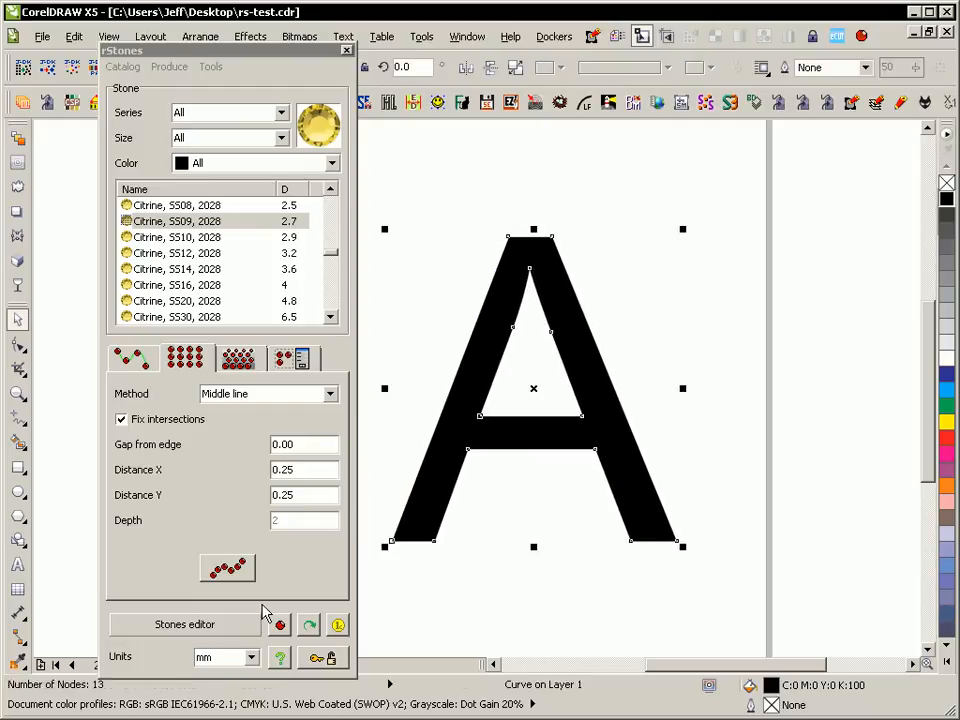
pyautogui.click(226, 575)
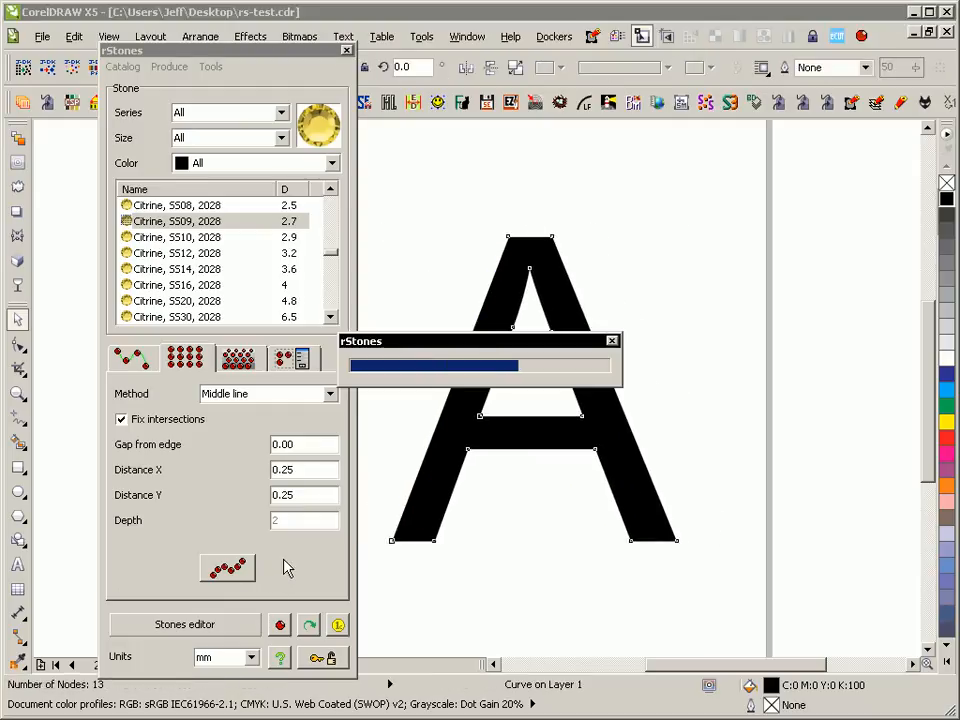
pyautogui.click(672, 226)
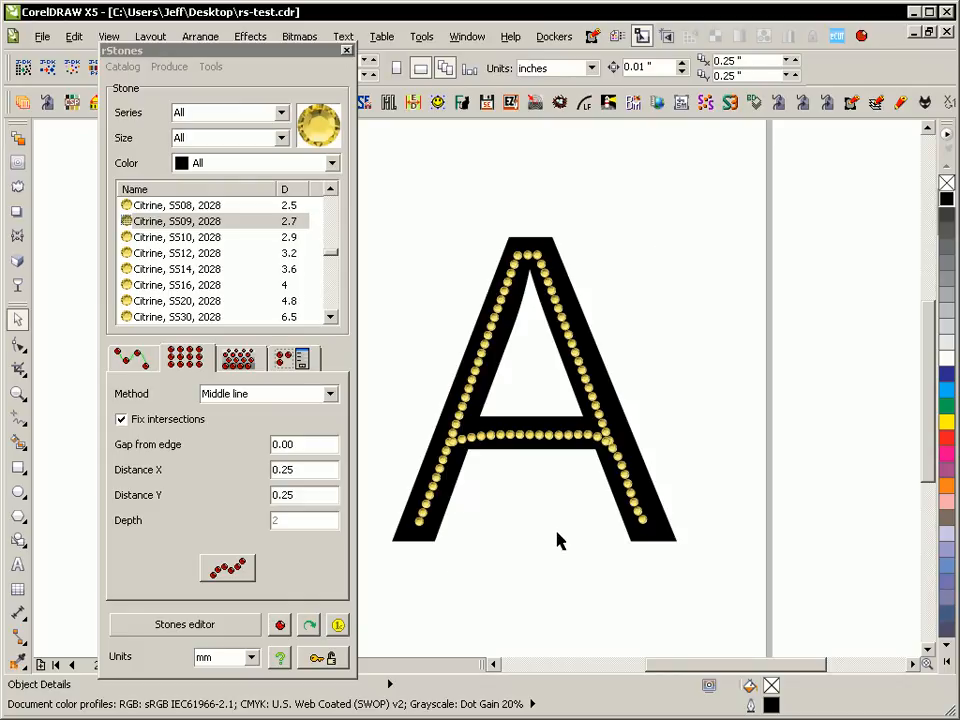
# Move the black A off its stones, then delete both the black A and the rhinestone A.
pyautogui.moveTo(619, 414); pyautogui.dragTo(731, 379)
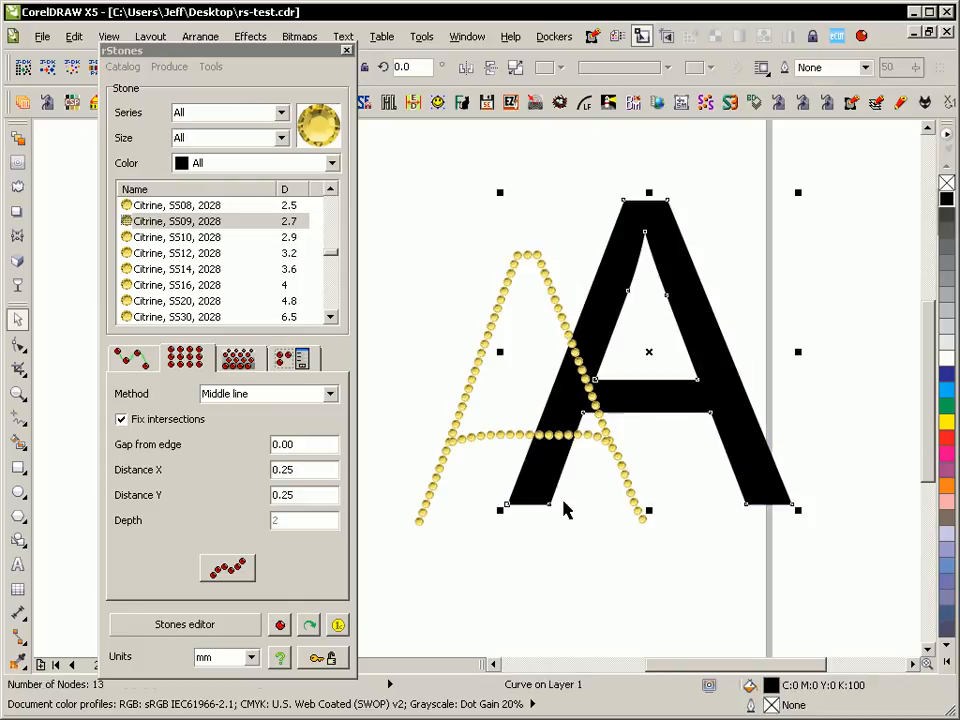
pyautogui.press('Delete')
pyautogui.click(596, 388)
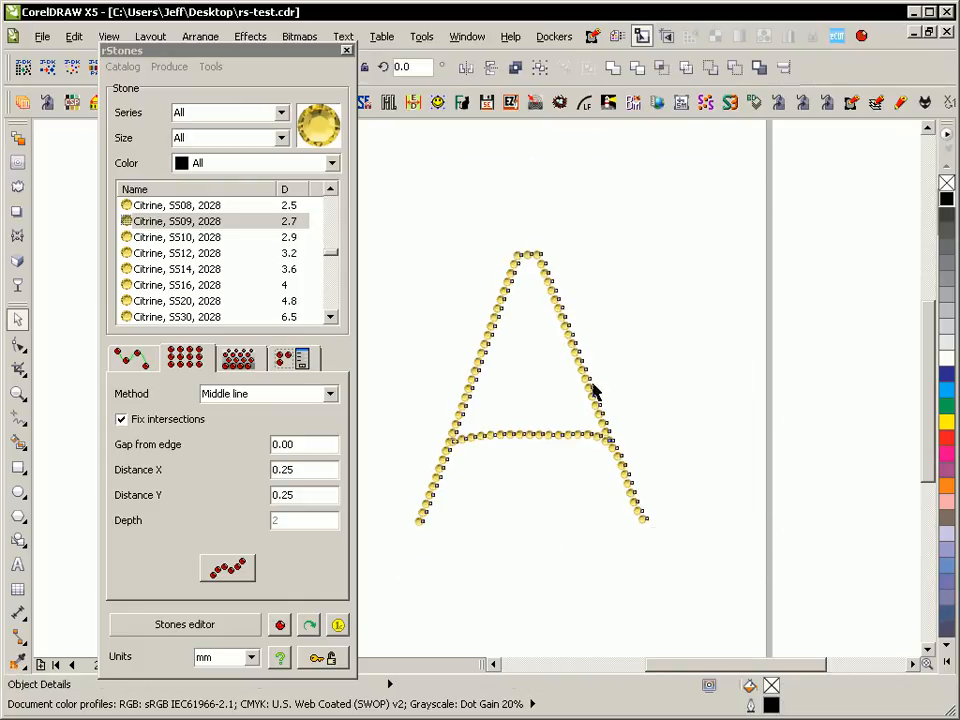
pyautogui.press('Delete')
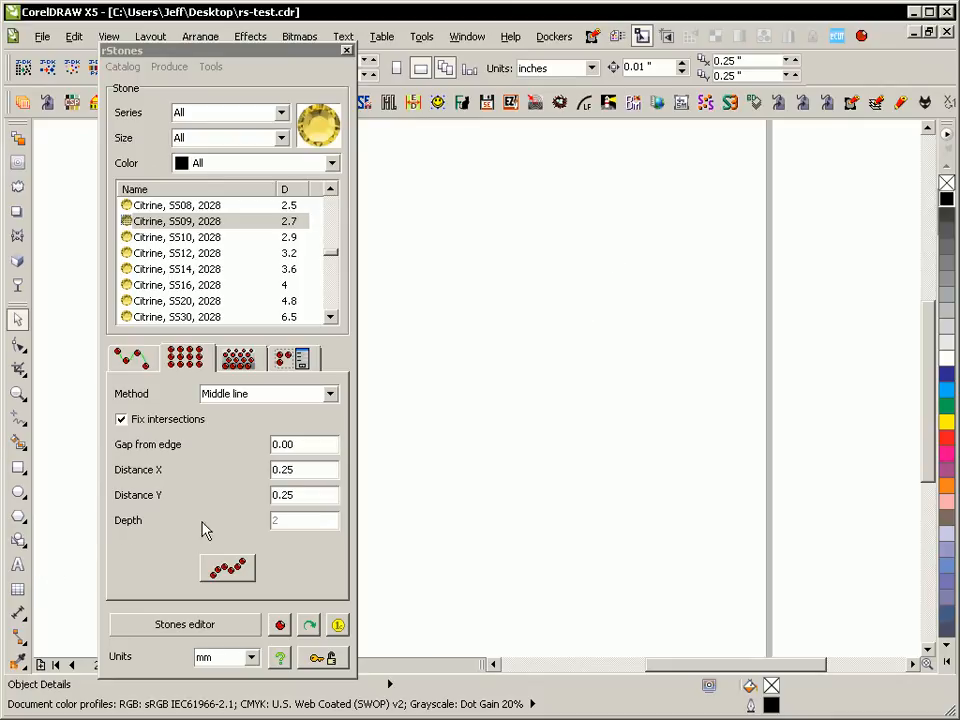
# Choose 'Middle line with fill' as the rStones placement method.
pyautogui.click(328, 395)
pyautogui.click(330, 395)
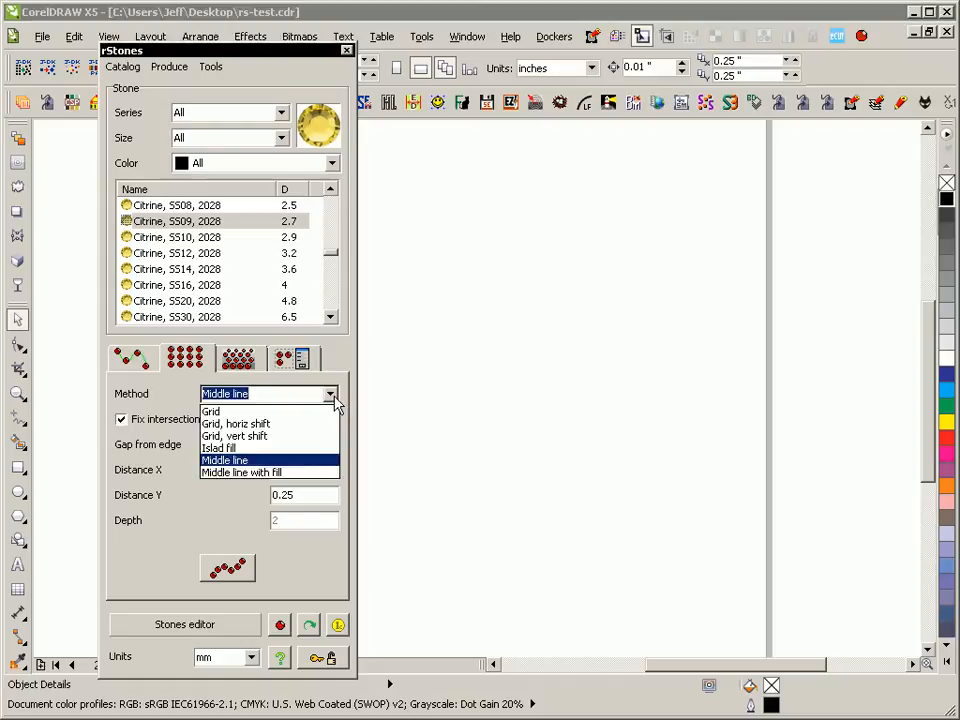
pyautogui.click(245, 472)
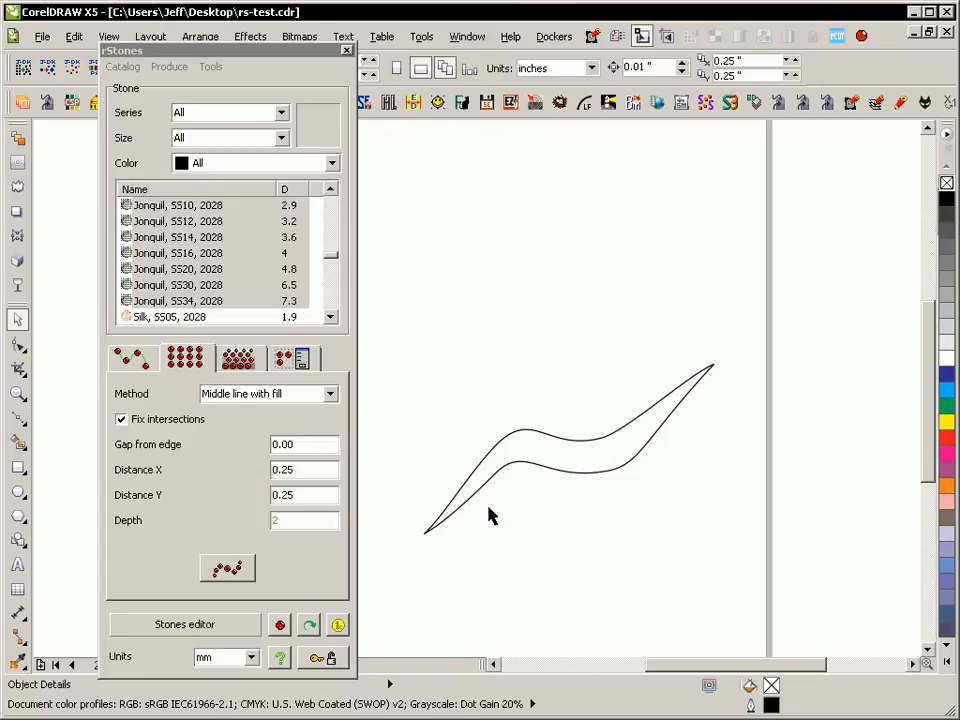
# Generate rhinestones inside the S-shaped curve and fill the curve black.
pyautogui.click(595, 447)
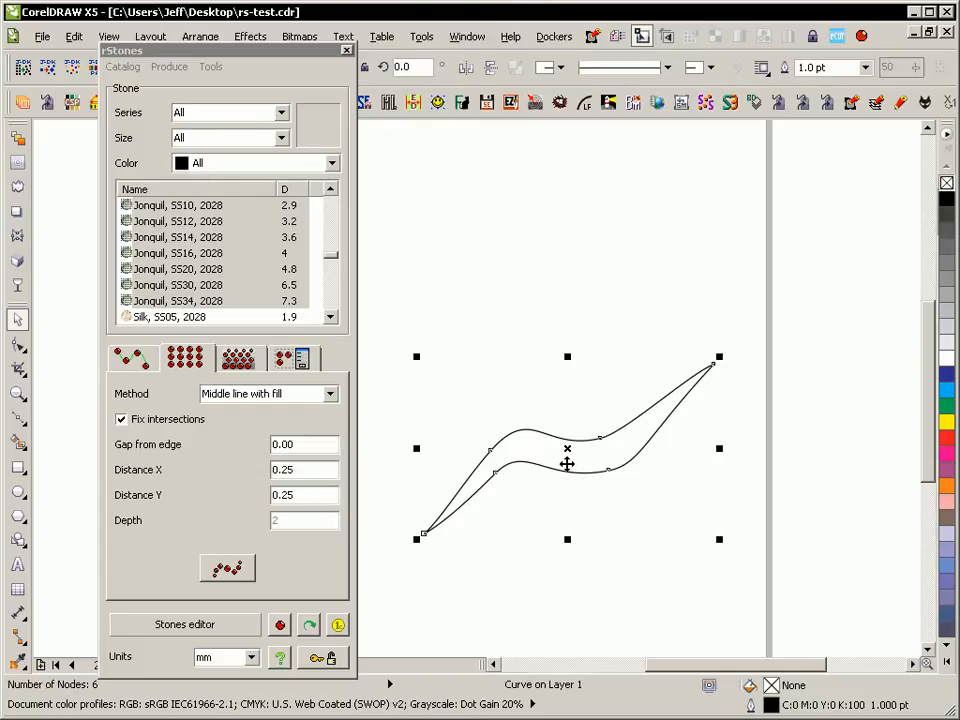
pyautogui.click(227, 567)
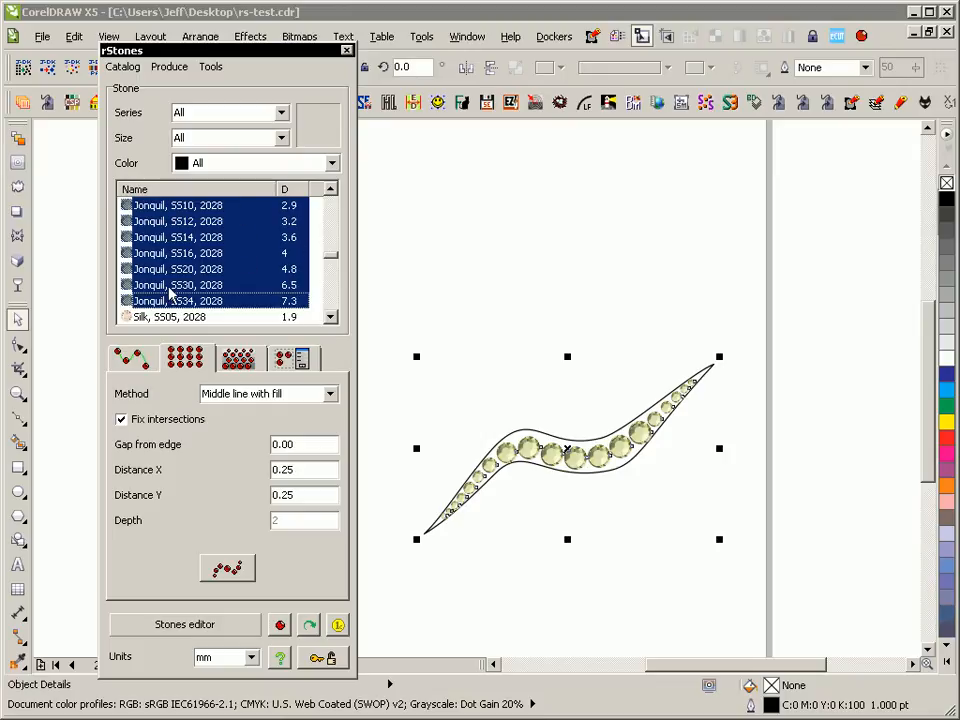
pyautogui.scroll(3, 333, 263)
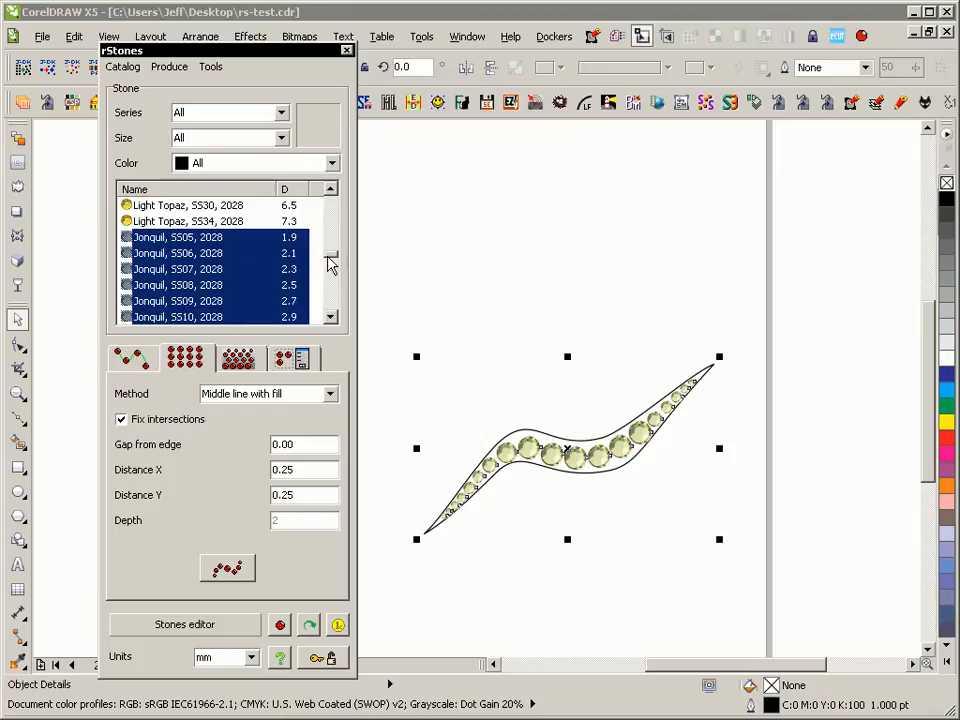
pyautogui.click(331, 316)
pyautogui.click(331, 316)
pyautogui.click(331, 316)
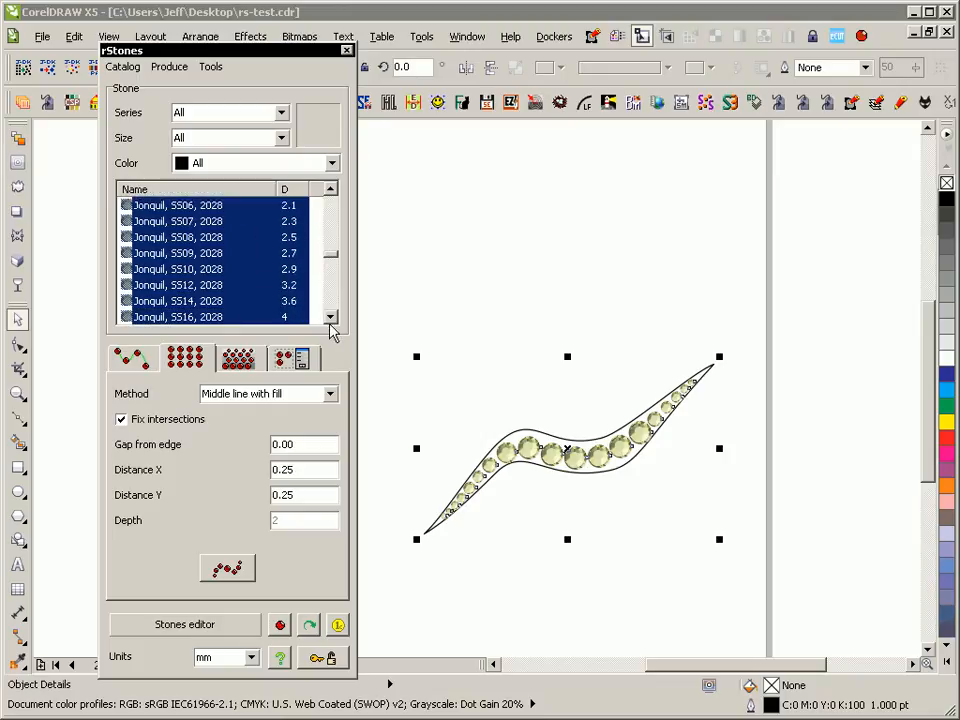
pyautogui.click(530, 342)
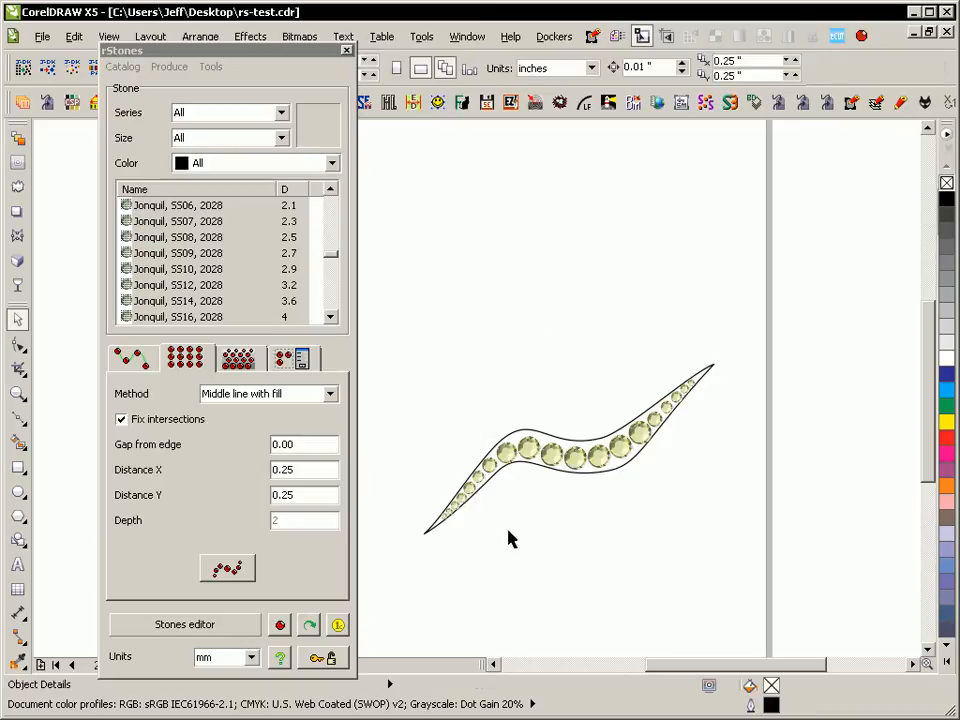
pyautogui.click(575, 452)
pyautogui.click(946, 198)
pyautogui.click(543, 562)
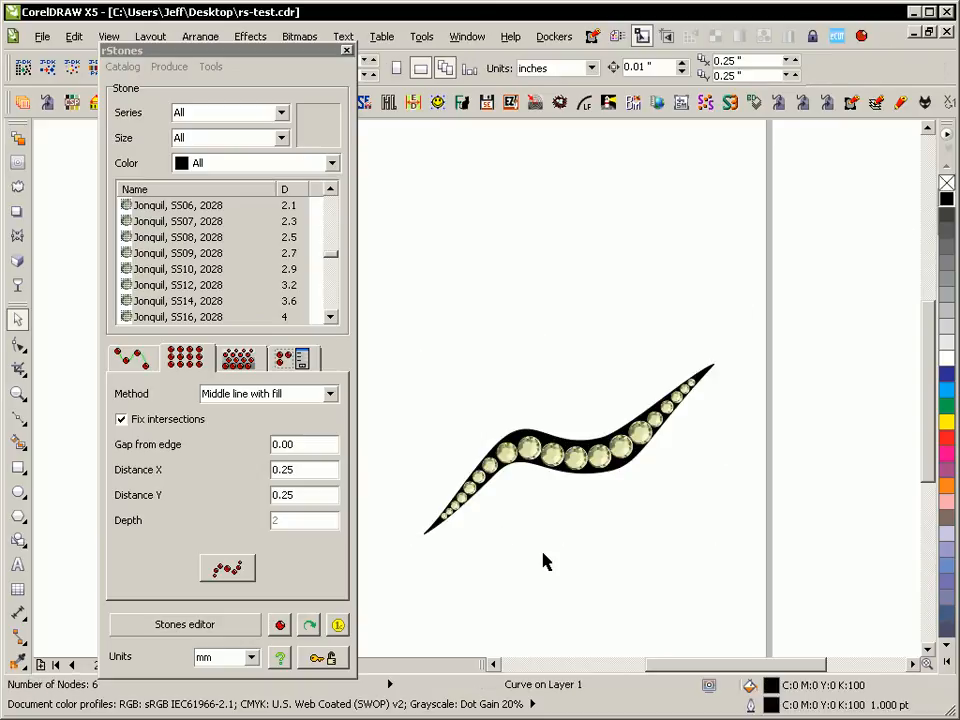
# Zoom in to check the stones, then delete the curve together with its stones.
pyautogui.press('F2')
pyautogui.moveTo(444, 332); pyautogui.dragTo(684, 542)
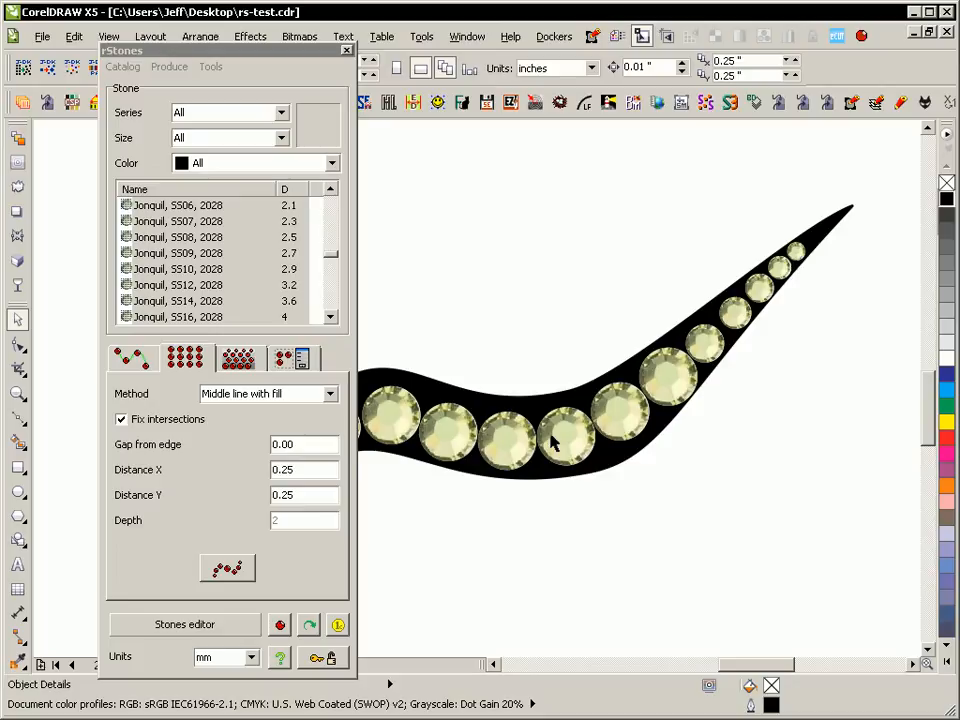
pyautogui.scroll(1, 532, 450)
pyautogui.scroll(-4, 543, 432)
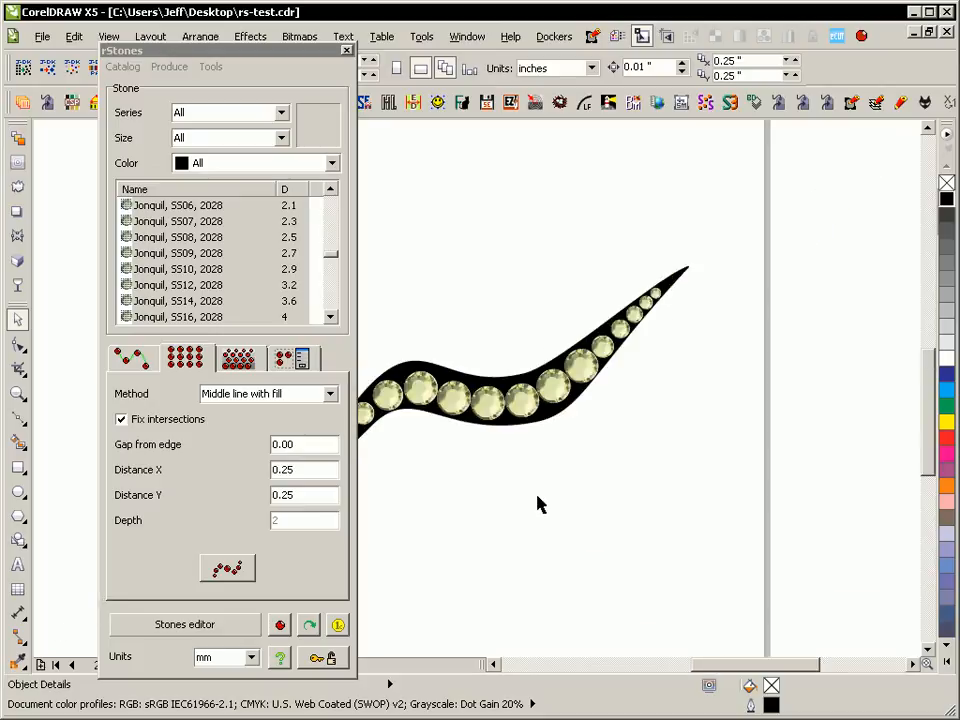
pyautogui.moveTo(636, 296); pyautogui.dragTo(447, 467)
pyautogui.press('Delete')
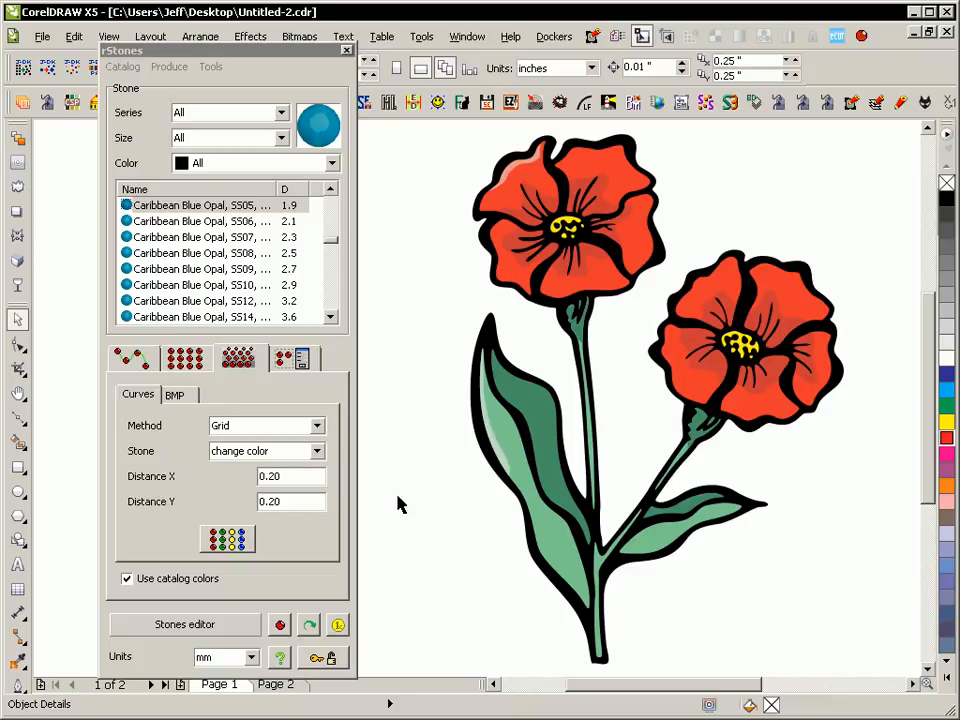
# Go to Page 2, zoom in on the upper rhinestone flower's centre, then back out to the whole page.
pyautogui.press('pagedown')
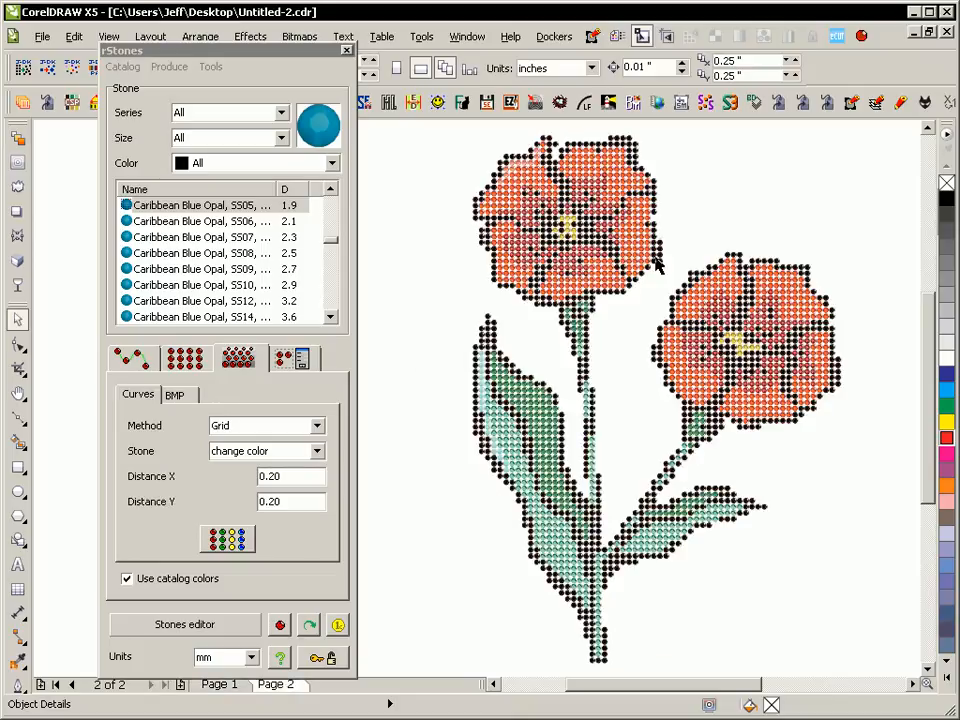
pyautogui.press('F2')
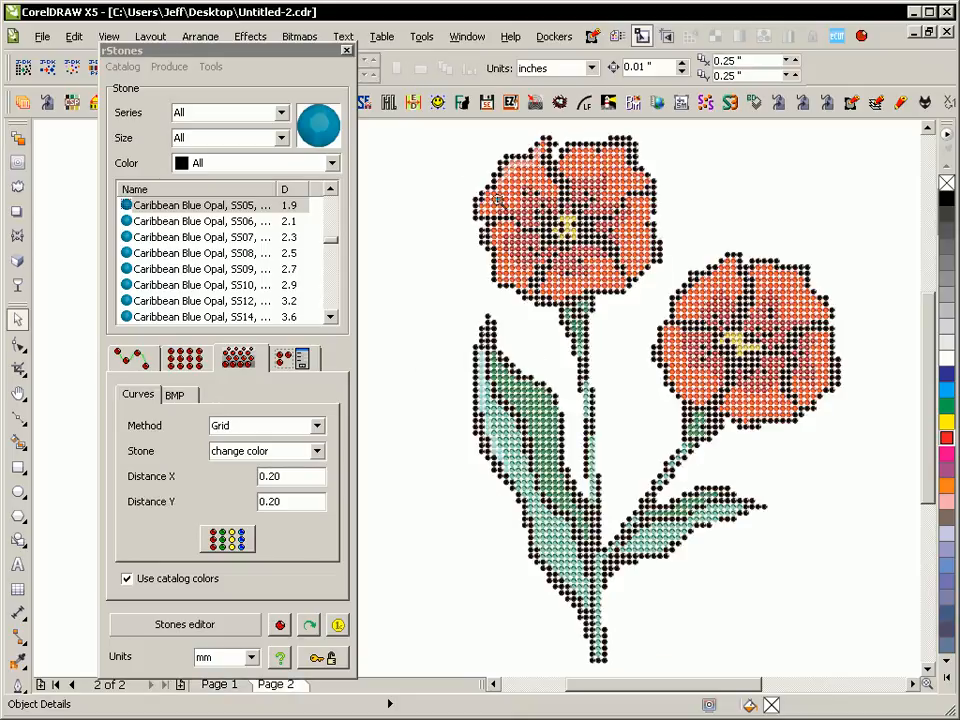
pyautogui.moveTo(463, 159); pyautogui.dragTo(622, 320)
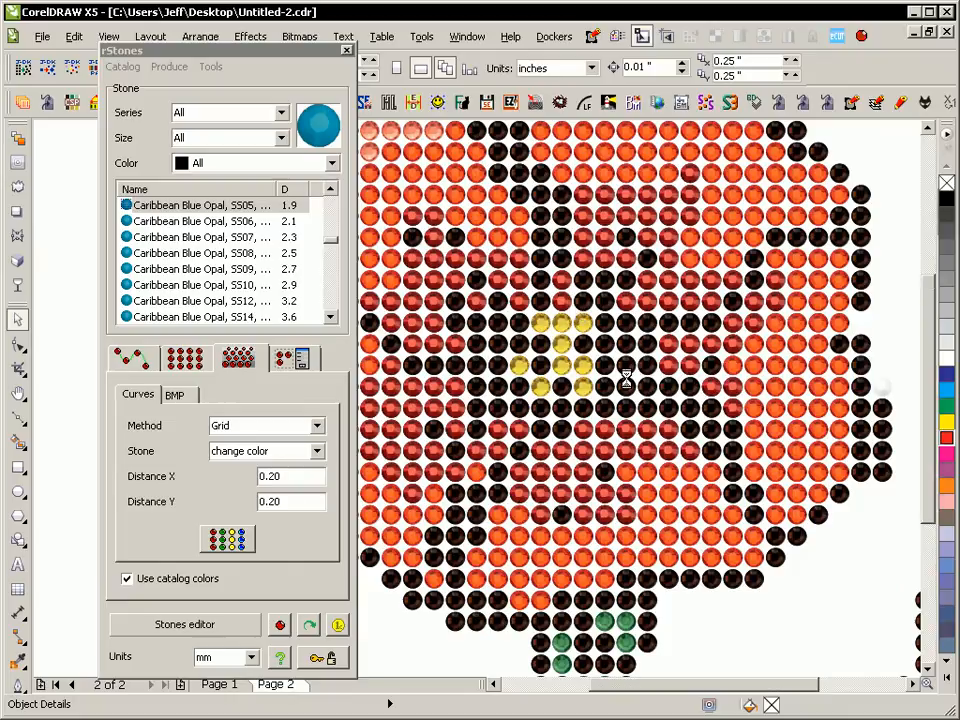
pyautogui.hotkey('shift', 'F4')
pyautogui.moveTo(639, 684); pyautogui.dragTo(600, 684)
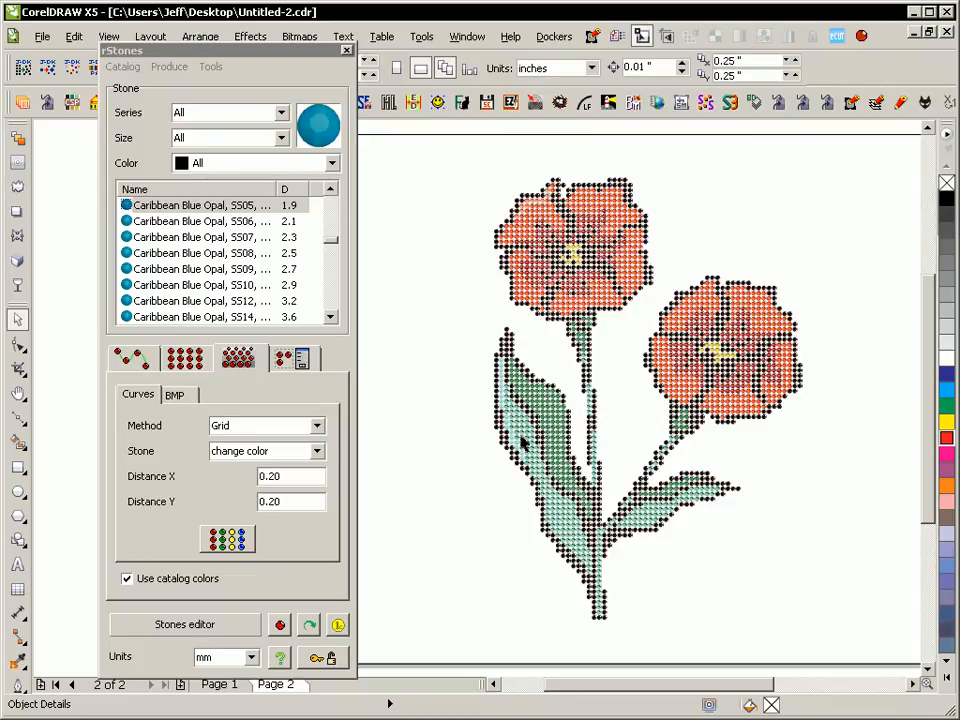
# Apply a denim texture to the background rectangle, trying Black denim then Blue denim.
pyautogui.click(404, 145)
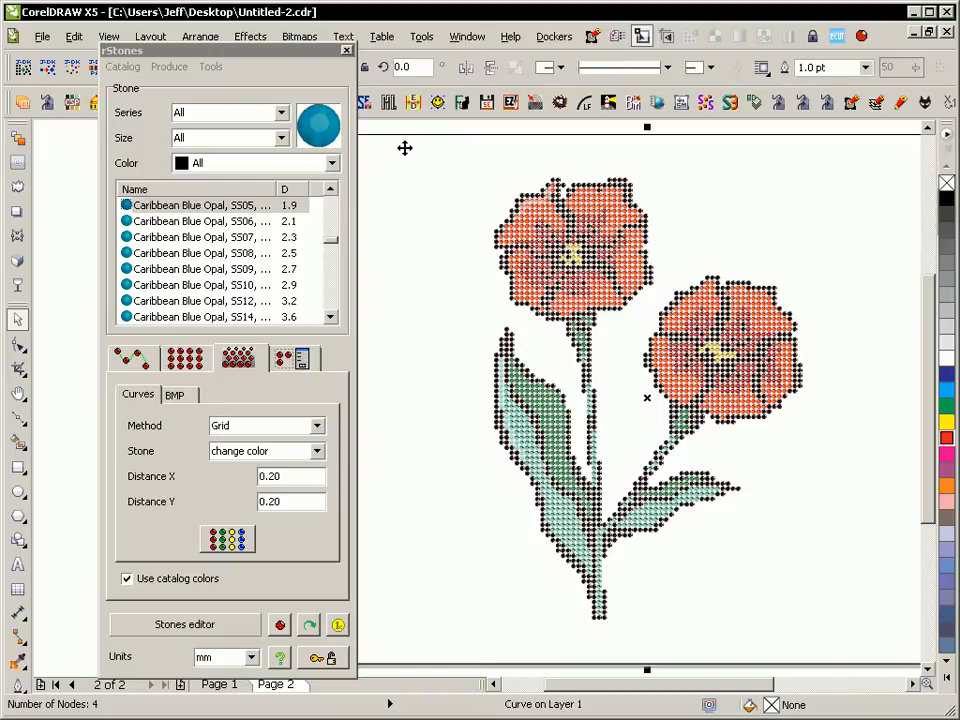
pyautogui.click(212, 67)
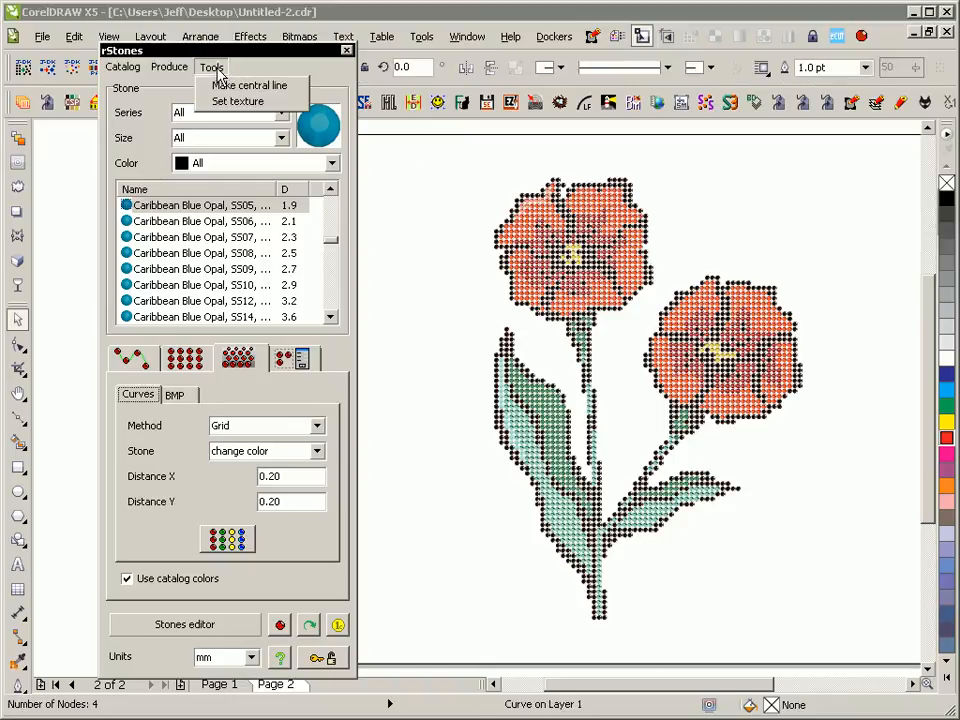
pyautogui.click(281, 110)
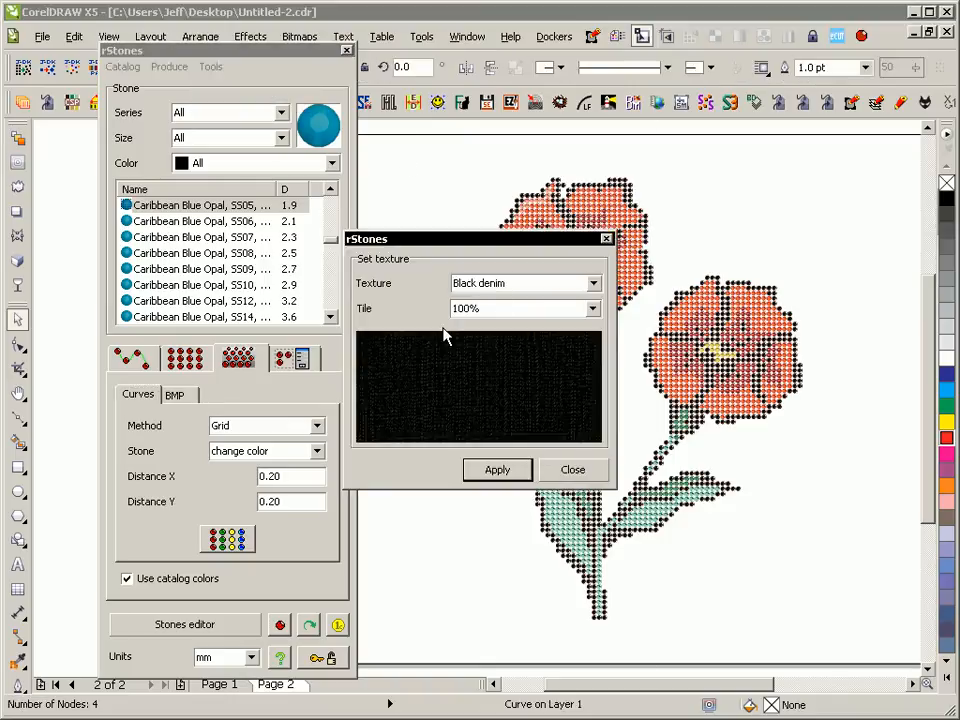
pyautogui.click(499, 470)
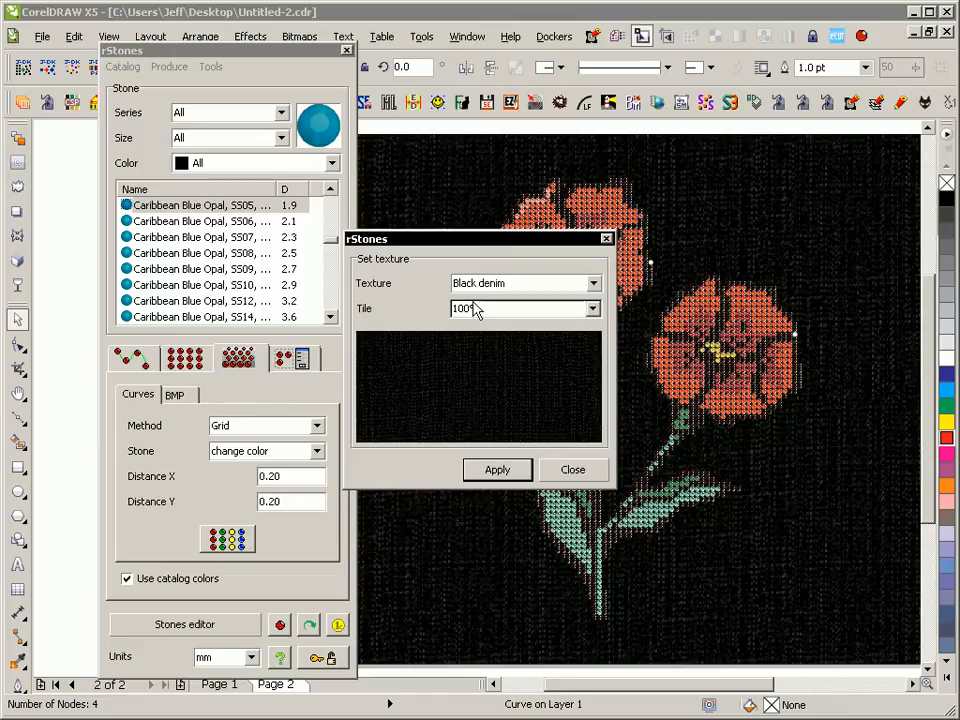
pyautogui.click(593, 283)
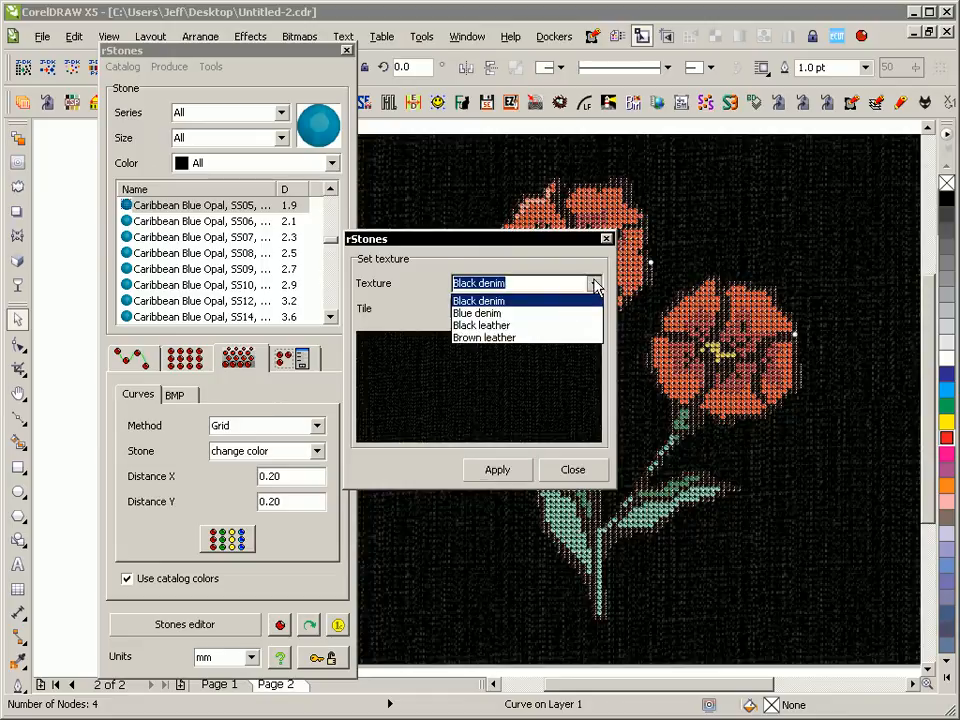
pyautogui.click(537, 315)
pyautogui.click(497, 468)
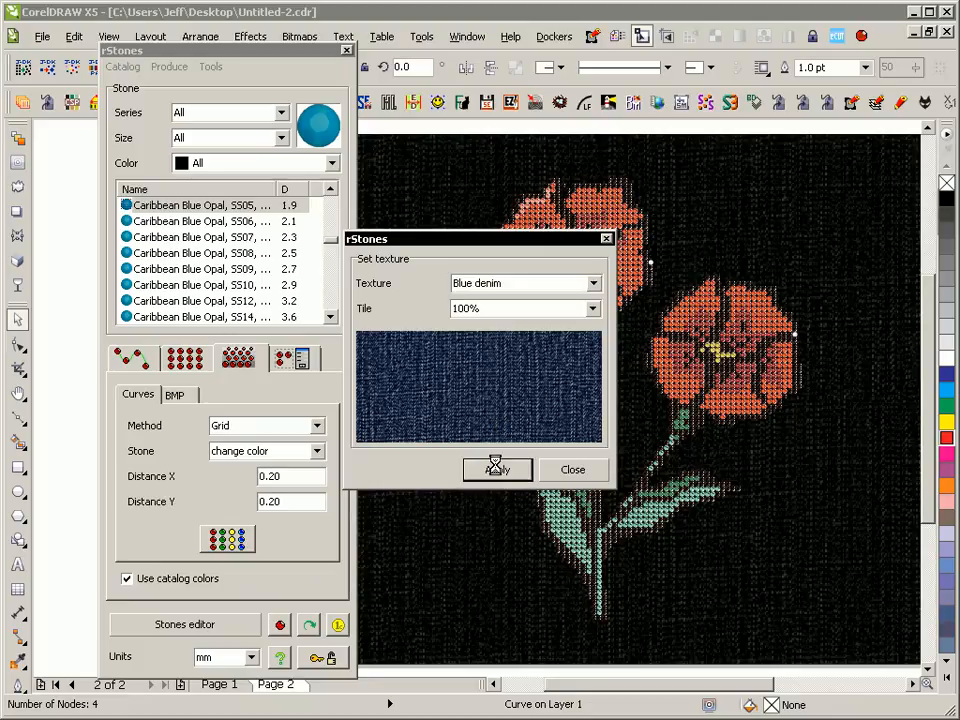
# Scale the Blue denim texture tile to 200% and close the texture settings.
pyautogui.moveTo(548, 254); pyautogui.dragTo(438, 261)
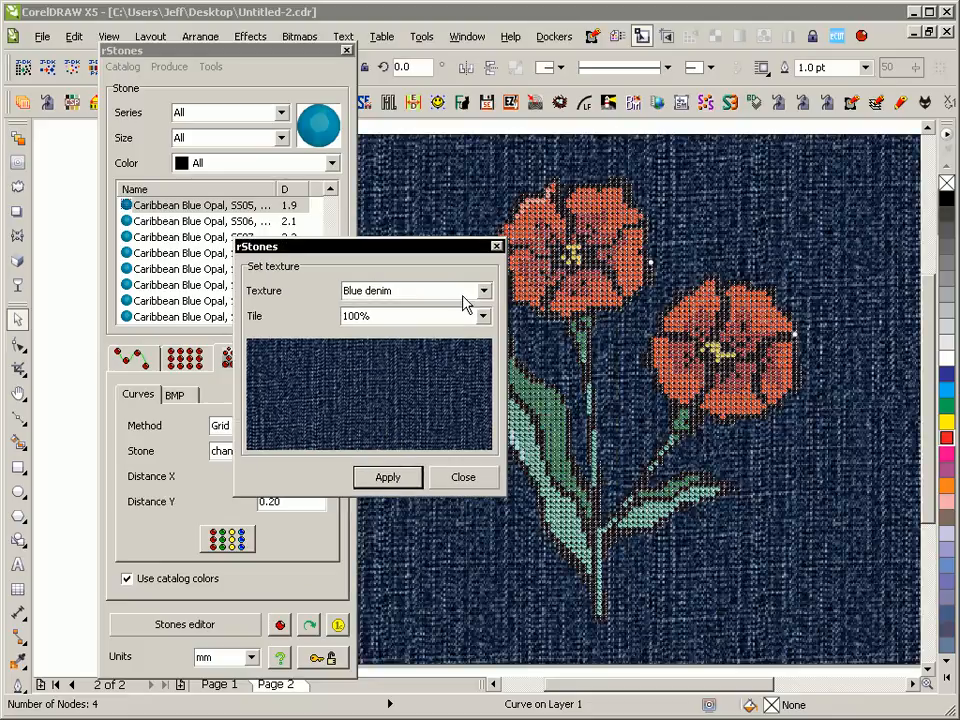
pyautogui.click(483, 316)
pyautogui.click(401, 355)
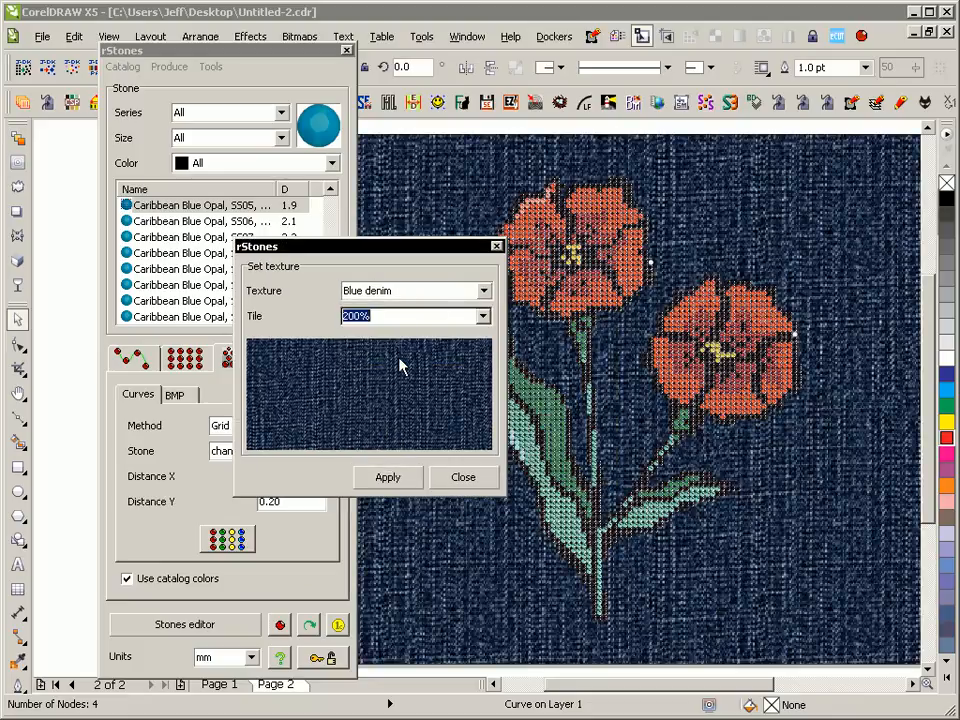
pyautogui.click(381, 479)
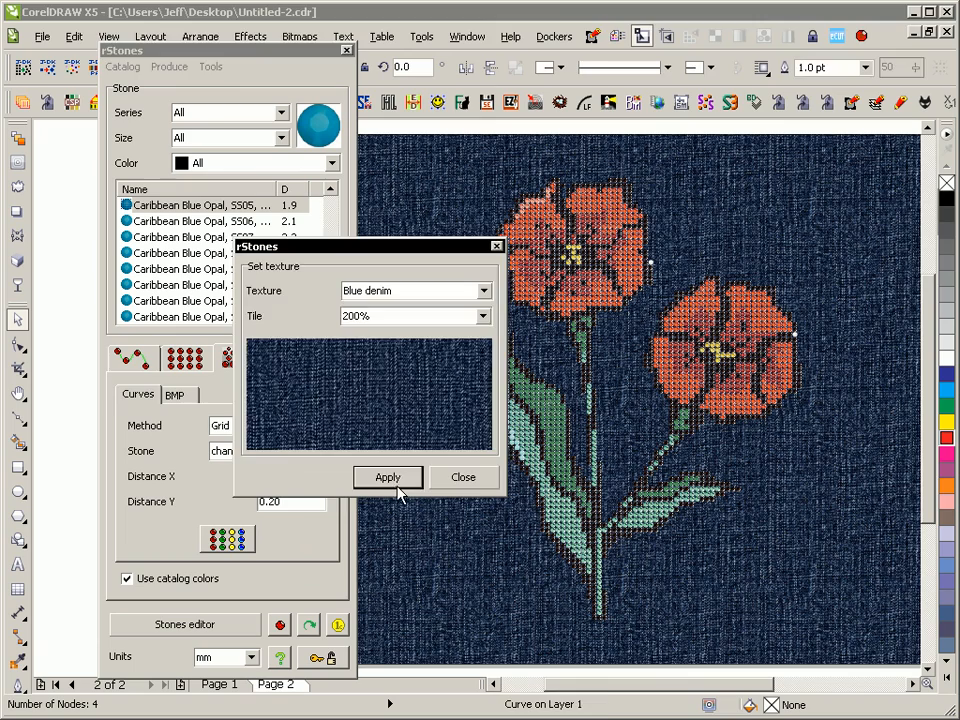
pyautogui.click(463, 477)
# Zoom and pan to bring the upper rhinestone poppies into view.
pyautogui.moveTo(475, 205); pyautogui.dragTo(691, 435)
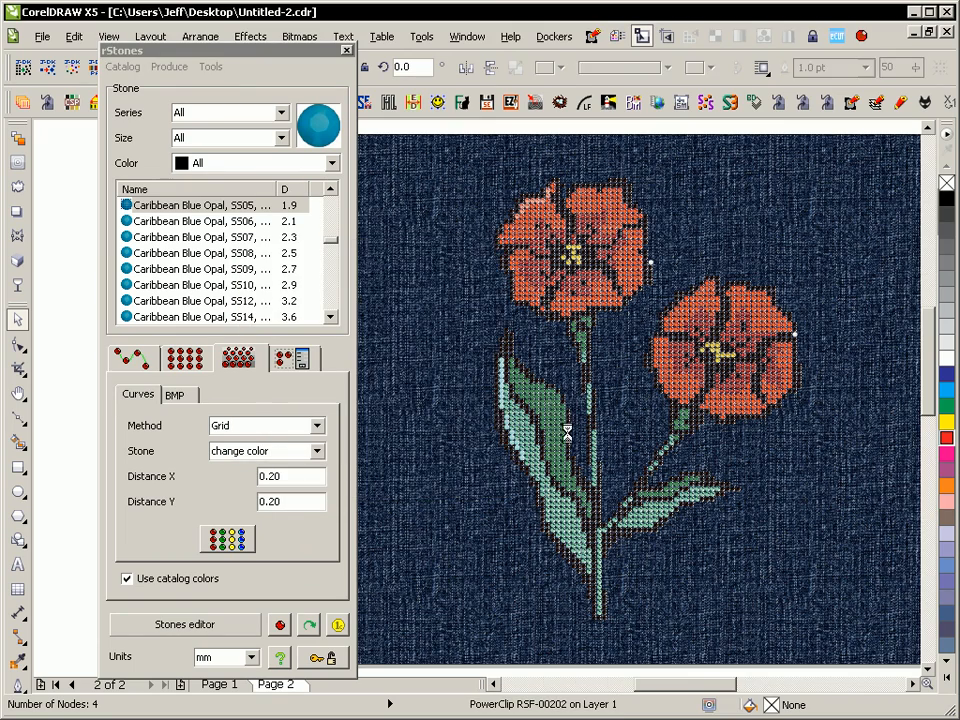
pyautogui.moveTo(703, 688); pyautogui.dragTo(673, 687)
pyautogui.moveTo(928, 398); pyautogui.dragTo(926, 461)
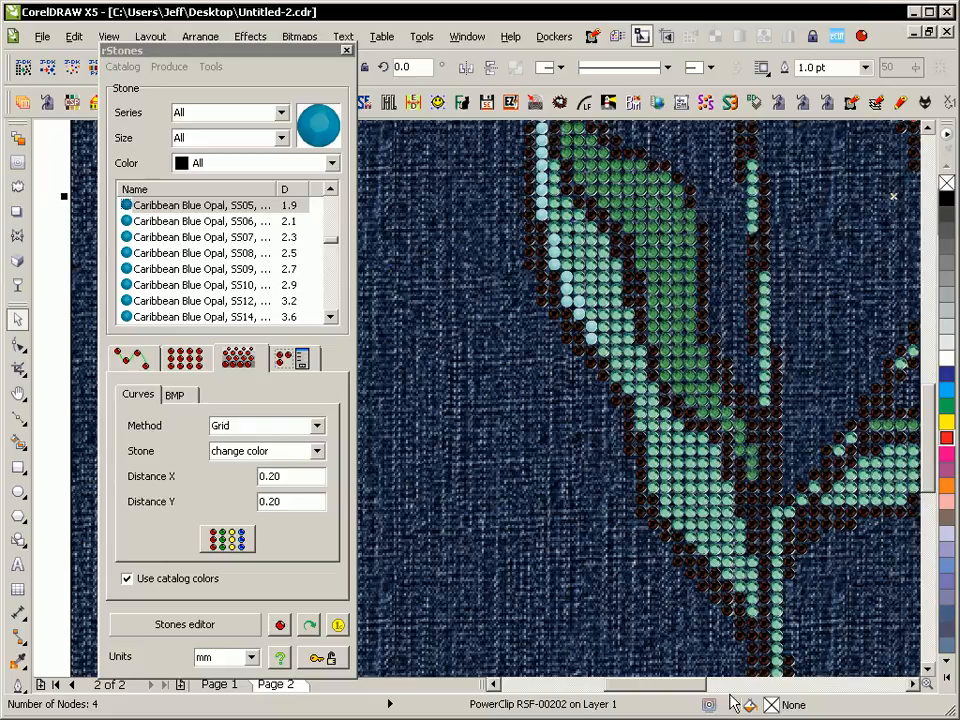
pyautogui.moveTo(926, 455); pyautogui.dragTo(922, 362)
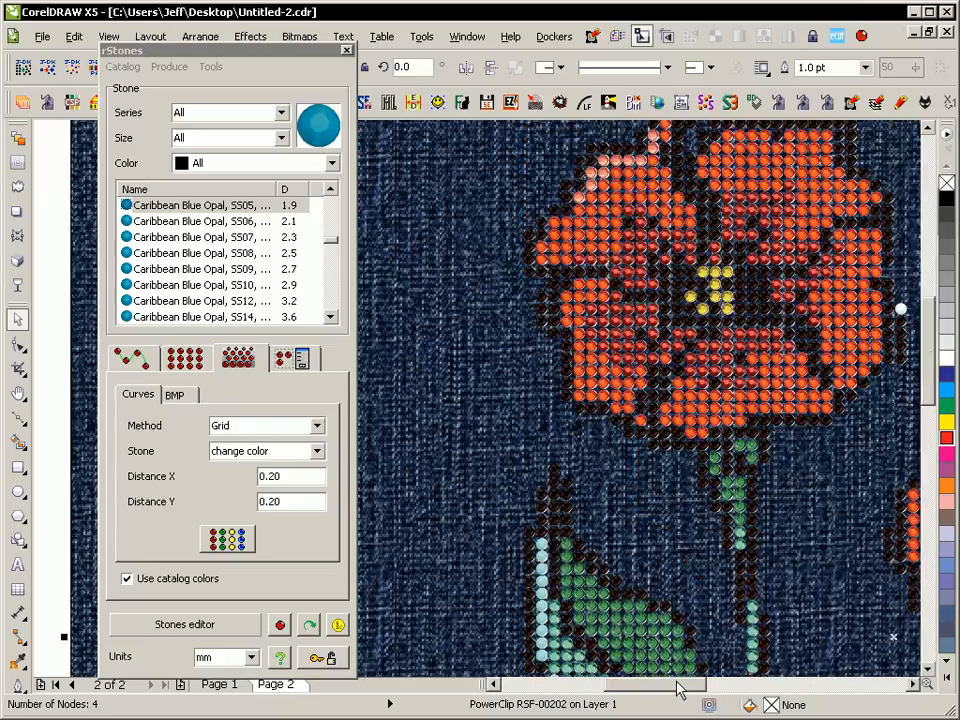
pyautogui.moveTo(678, 685); pyautogui.dragTo(704, 692)
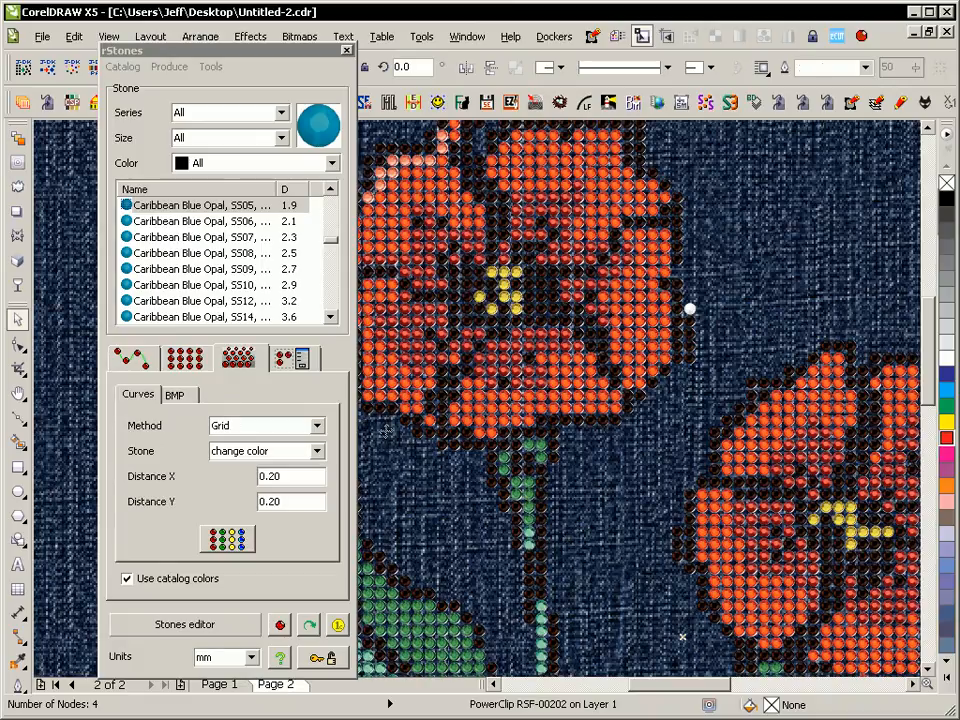
# Change the background texture to Brown leather.
pyautogui.click(210, 66)
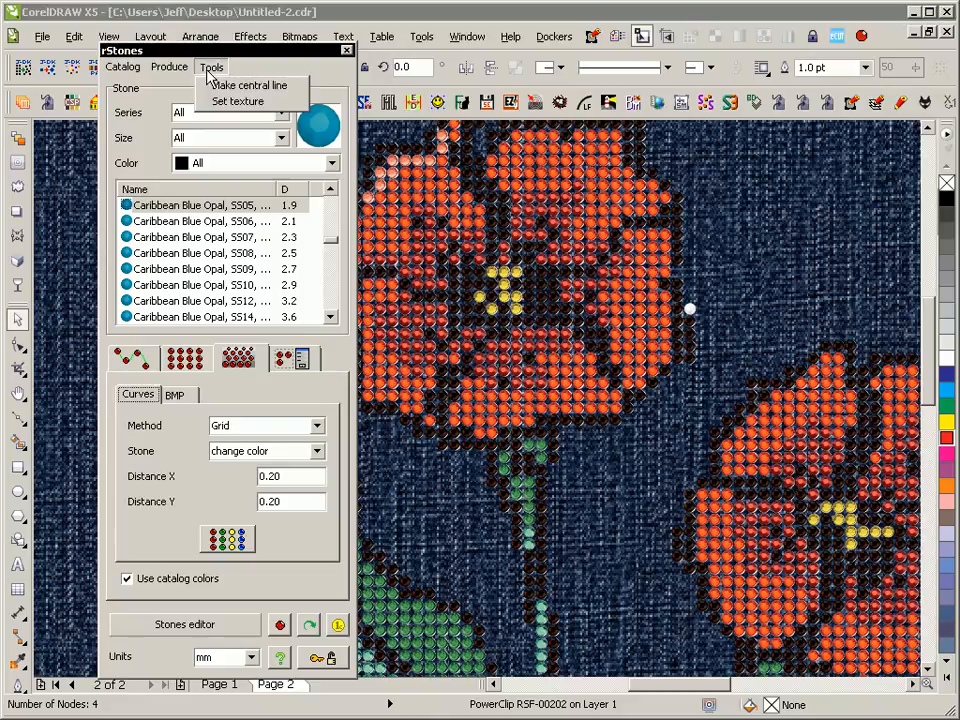
pyautogui.click(238, 101)
pyautogui.click(542, 285)
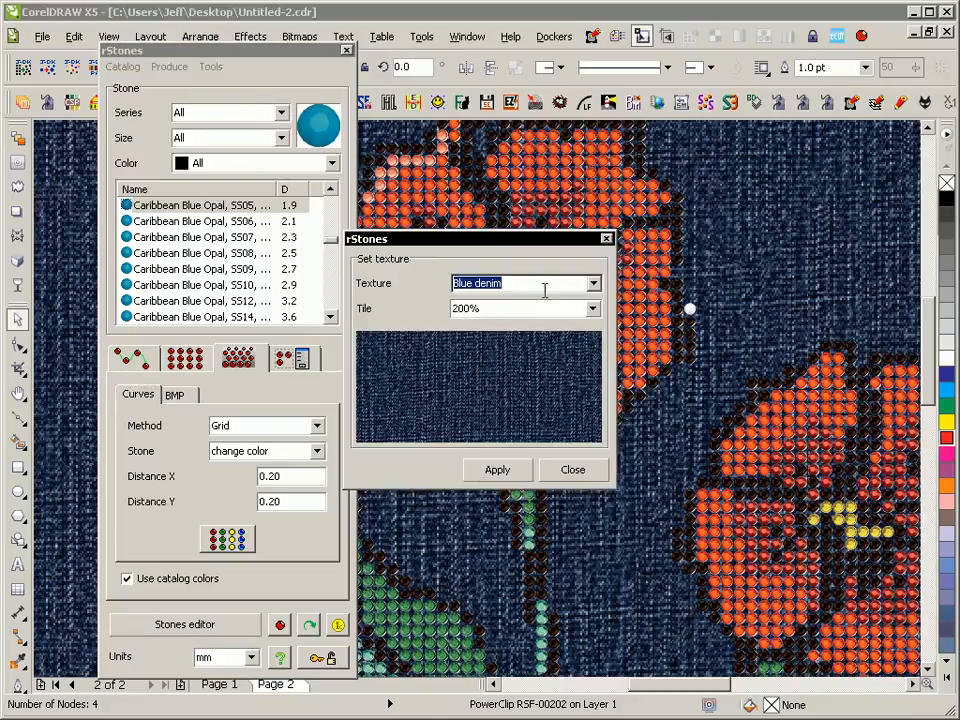
pyautogui.click(594, 284)
pyautogui.click(553, 337)
pyautogui.click(492, 470)
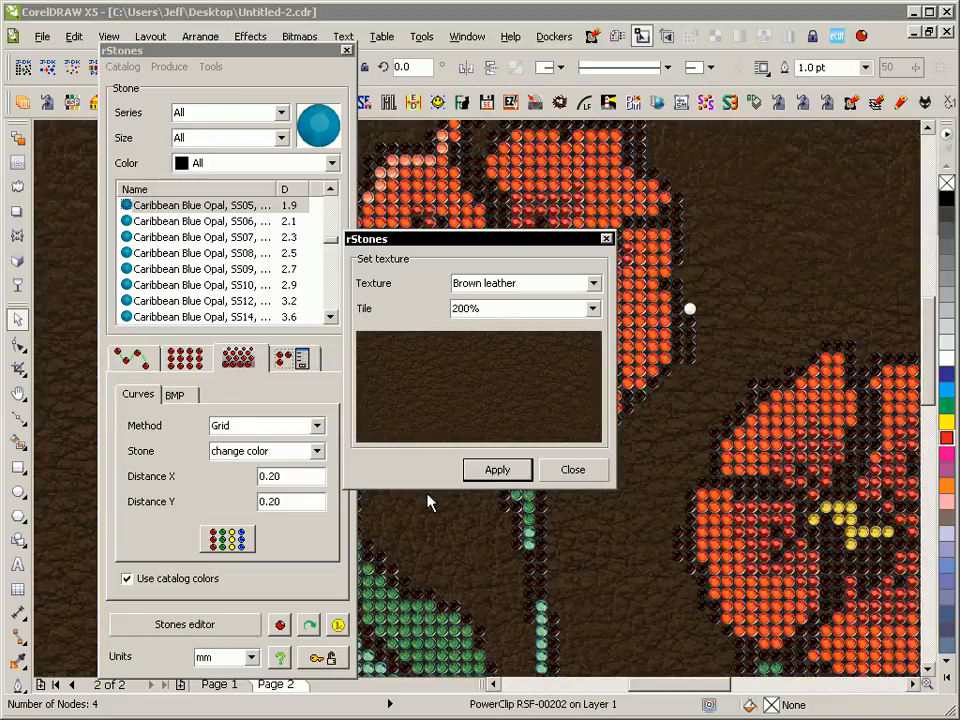
pyautogui.click(606, 239)
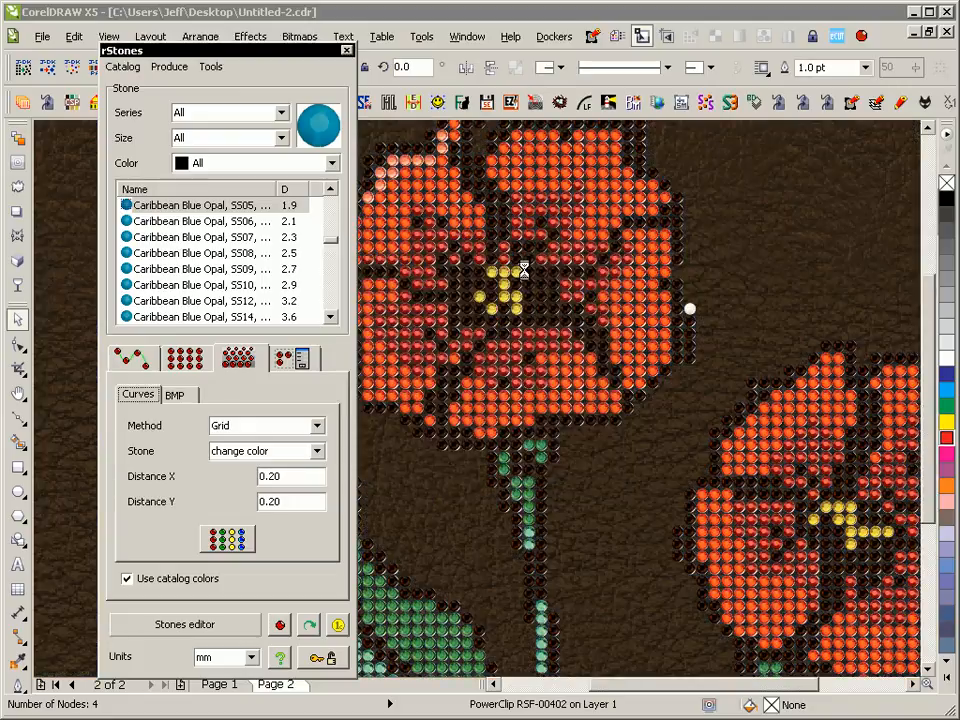
# Delete the leather background and both rhinestone flowers from the page.
pyautogui.hotkey('shift', 'F4')
pyautogui.click(864, 467)
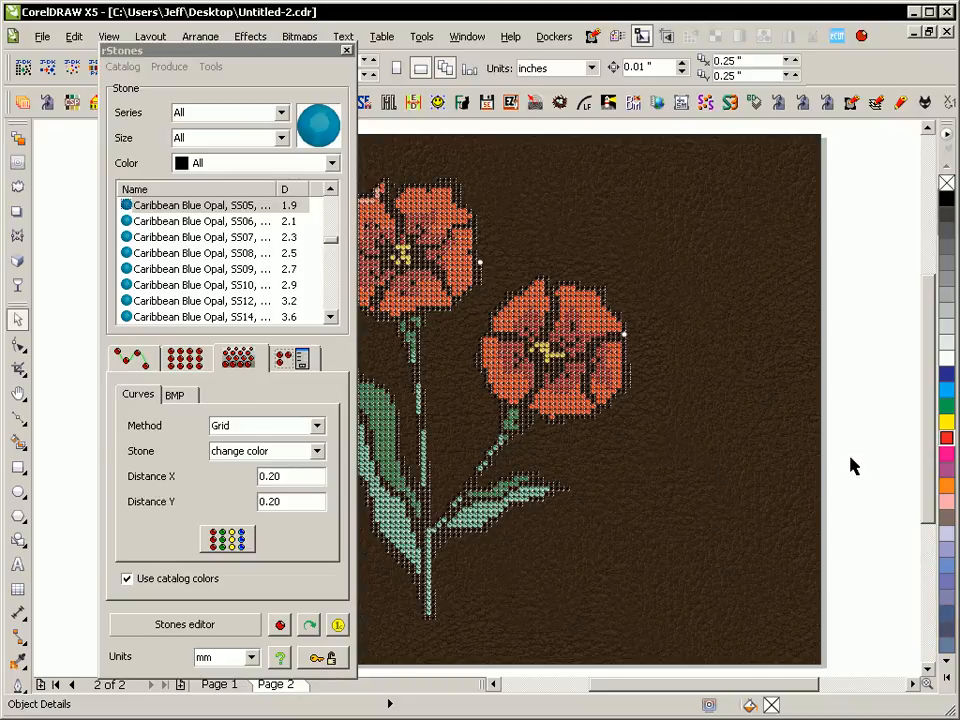
pyautogui.click(786, 479)
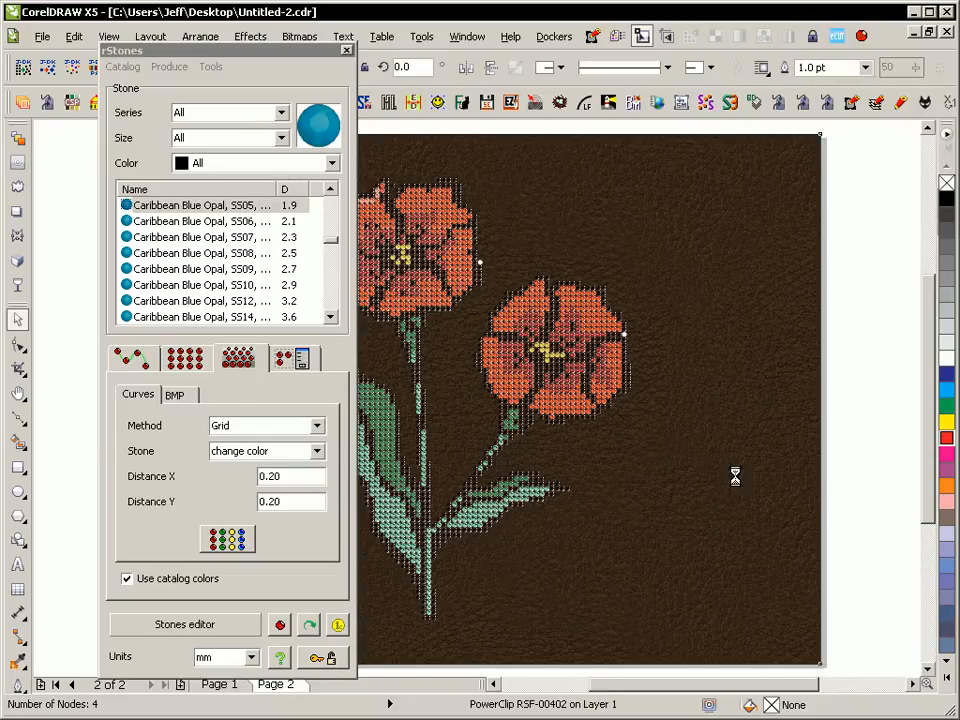
pyautogui.press('Delete')
pyautogui.hotkey('ctrl', 'a')
pyautogui.press('Delete')
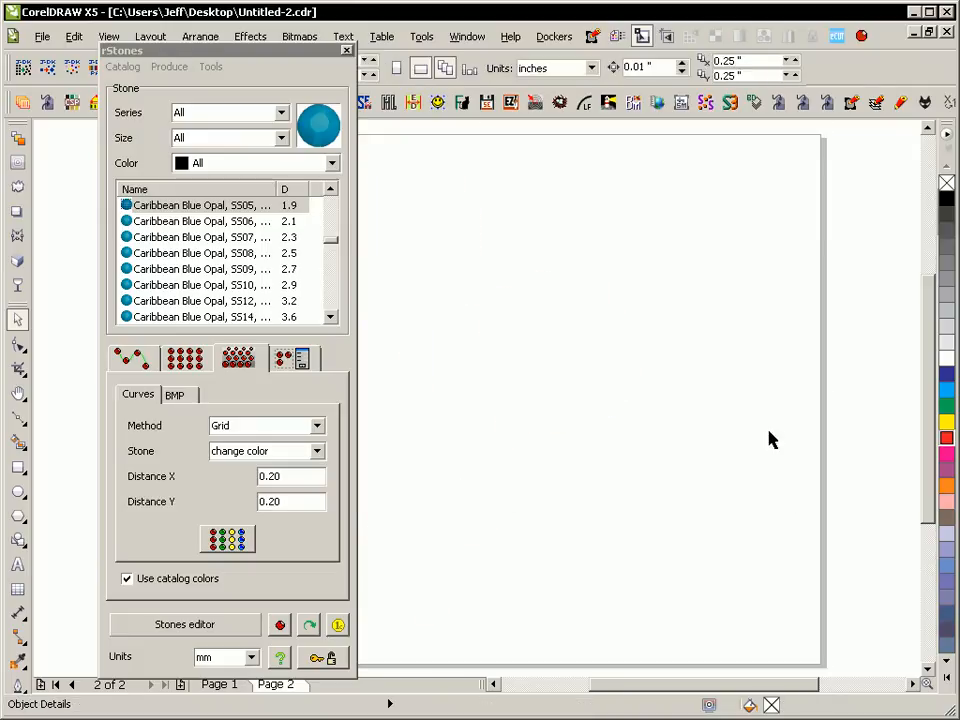
# Draw a closed freehand blob near the page centre.
pyautogui.click(18, 418)
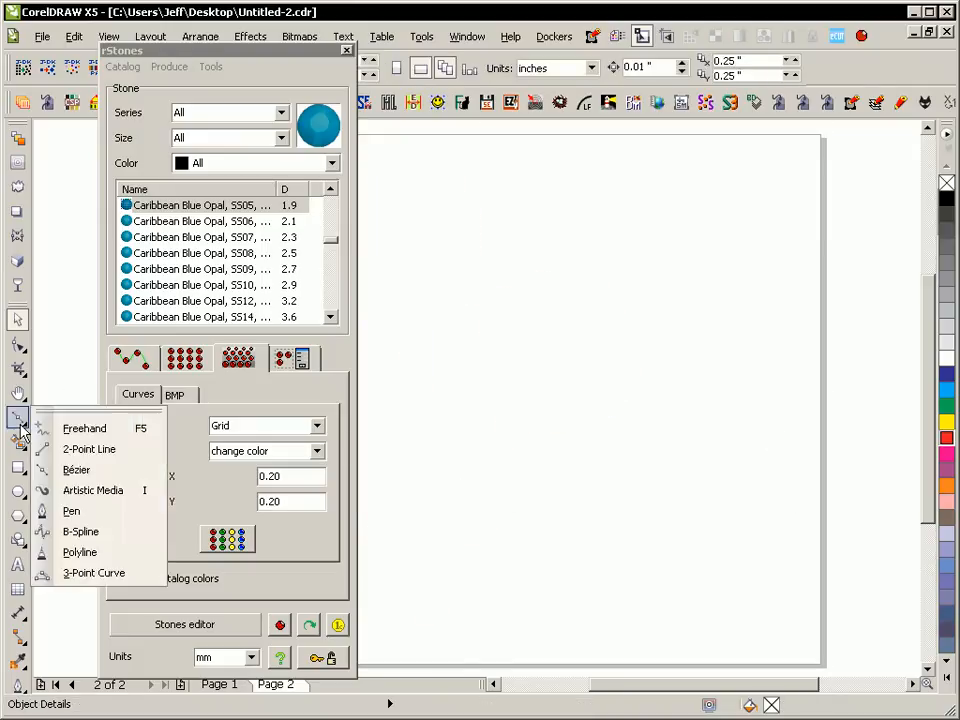
pyautogui.click(63, 436)
pyautogui.moveTo(545, 247)
pyautogui.mouseDown()
pyautogui.moveTo(519, 534)
pyautogui.moveTo(561, 274)
pyautogui.moveTo(544, 243)
pyautogui.mouseUp()
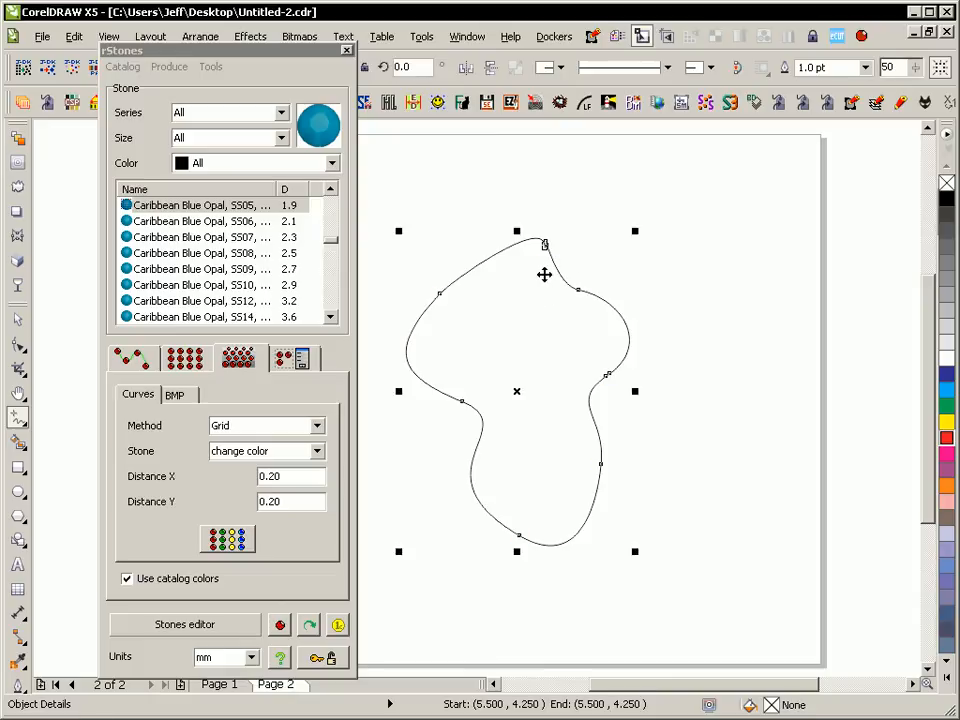
# Delete the blob's top nodes and bow its flat top into a rounded curve.
pyautogui.press('F10')
pyautogui.press('Delete')
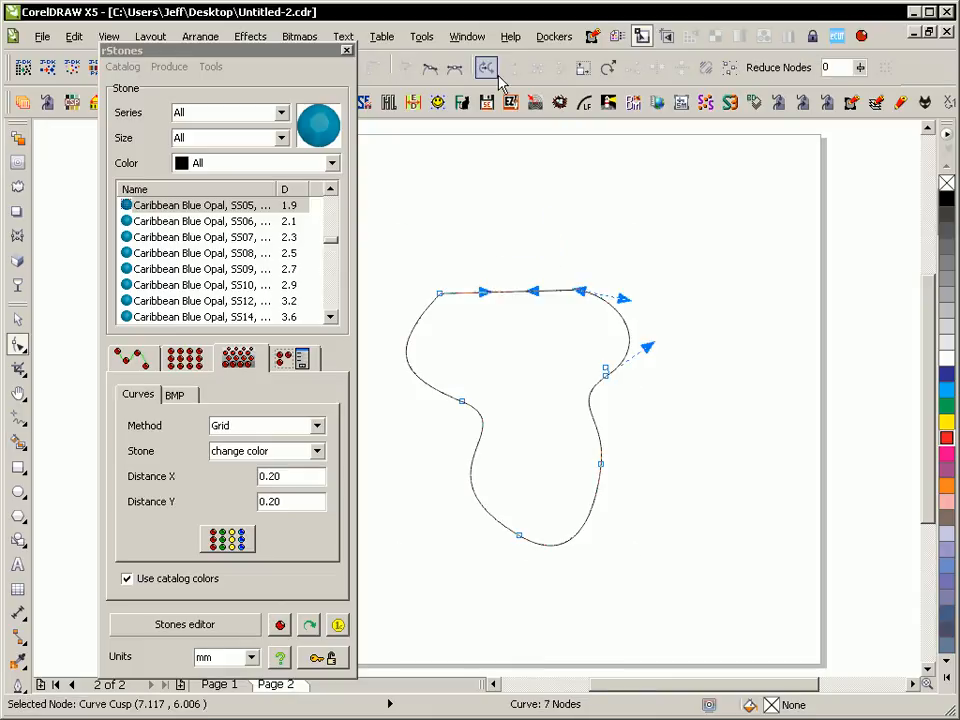
pyautogui.click(427, 71)
pyautogui.moveTo(513, 293); pyautogui.dragTo(493, 279)
pyautogui.press('space')
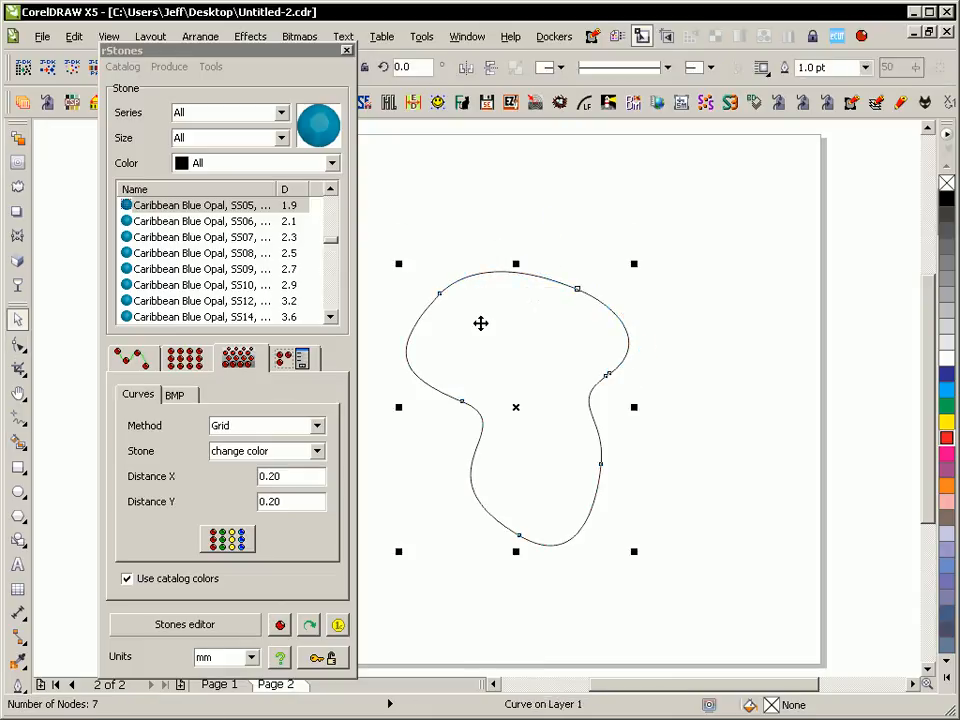
# Outline the blob with blue rhinestones spaced 2.00 apart and select the blob with its stones.
pyautogui.click(128, 362)
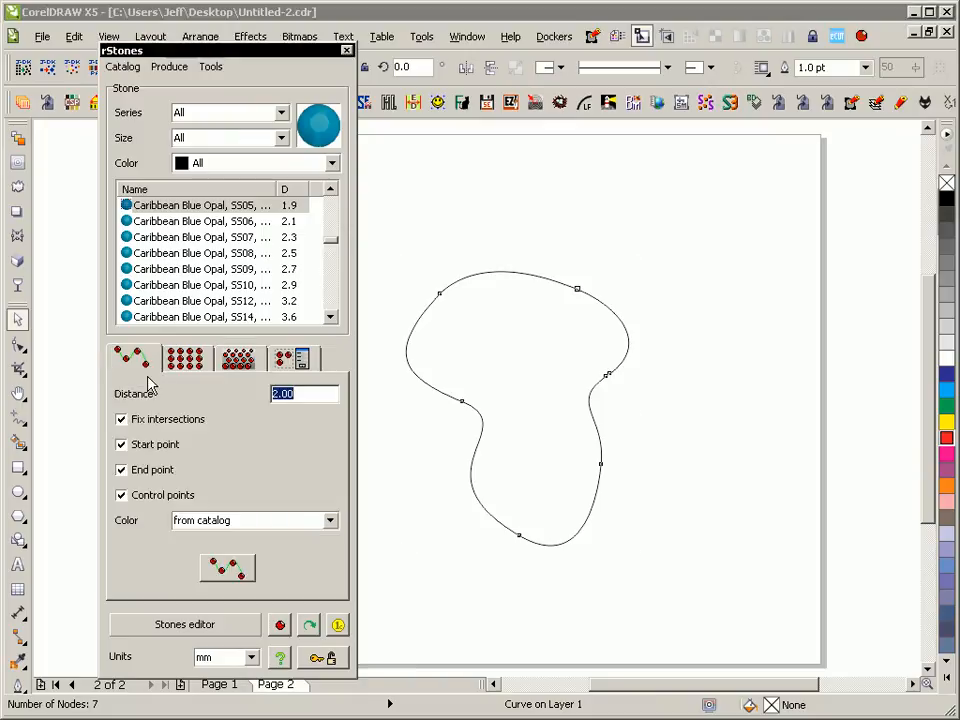
pyautogui.click(228, 568)
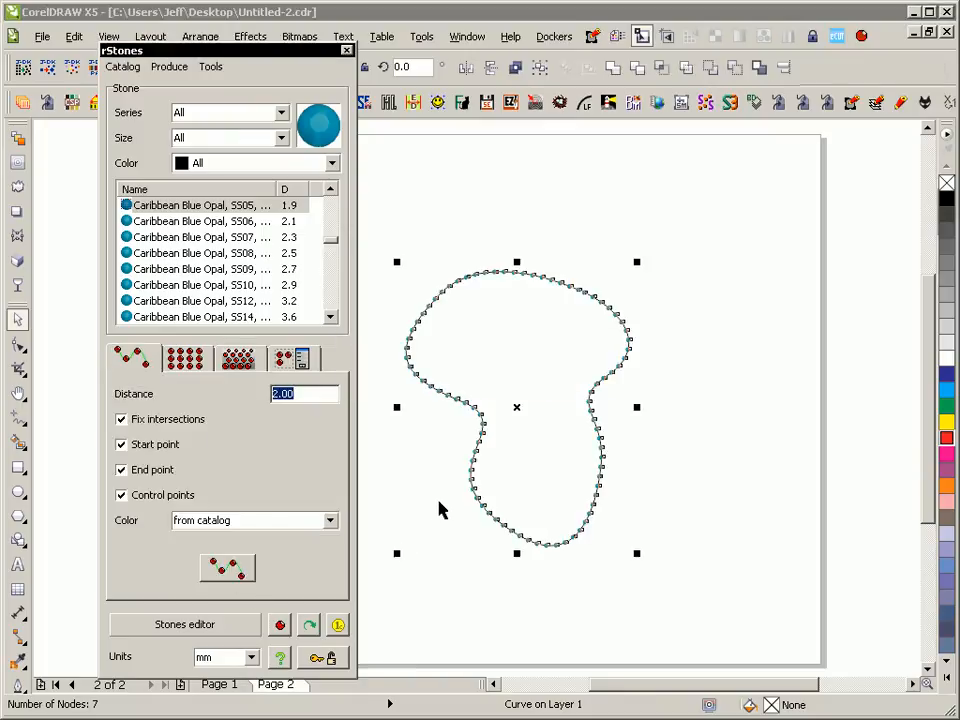
pyautogui.click(484, 428)
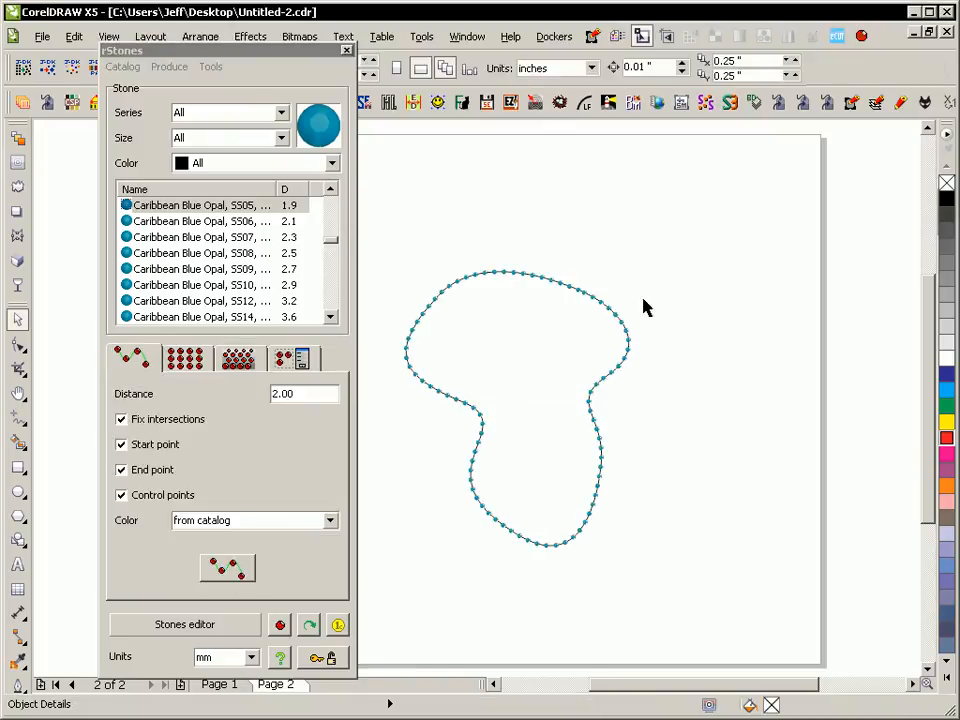
pyautogui.moveTo(755, 205); pyautogui.dragTo(311, 648)
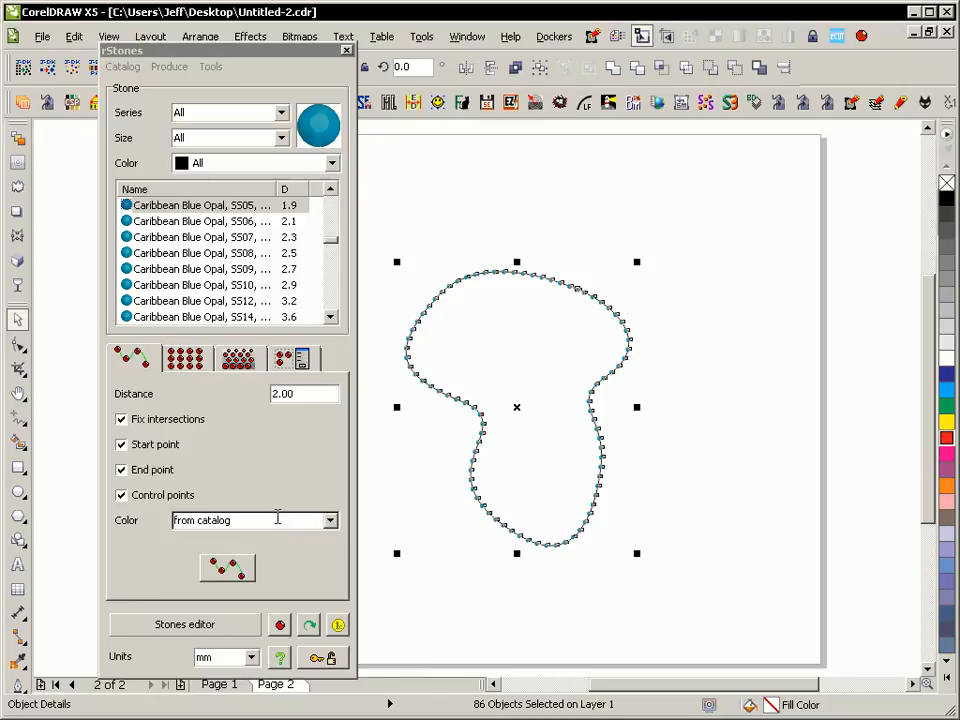
pyautogui.click(172, 66)
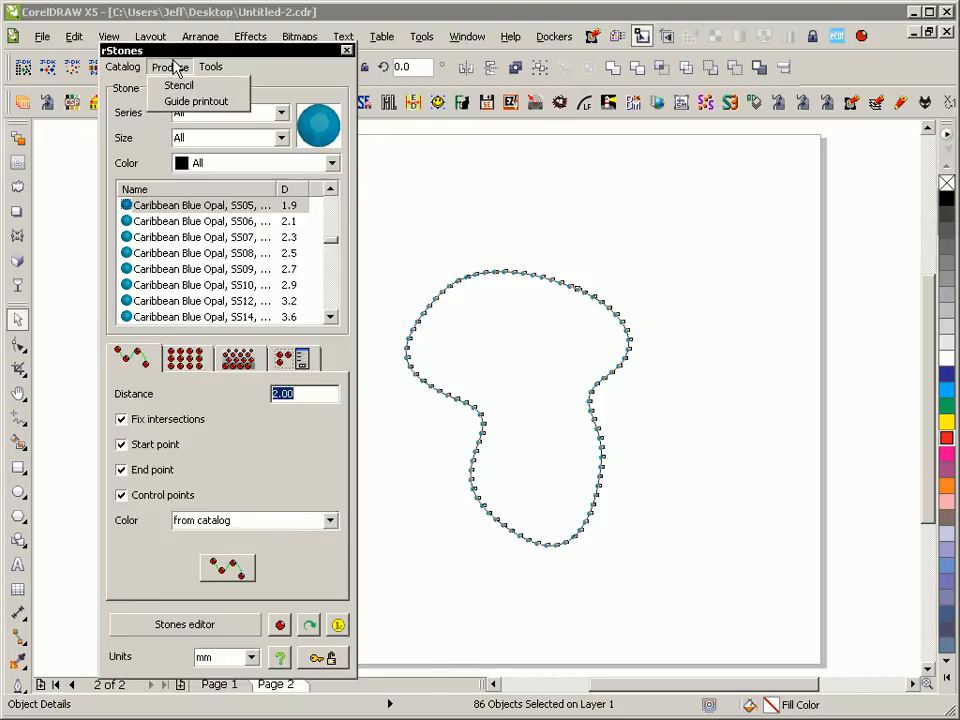
# Generate a numbered stencil from the rhinestone outline and select the stencil group.
pyautogui.click(178, 86)
pyautogui.click(170, 66)
pyautogui.click(178, 86)
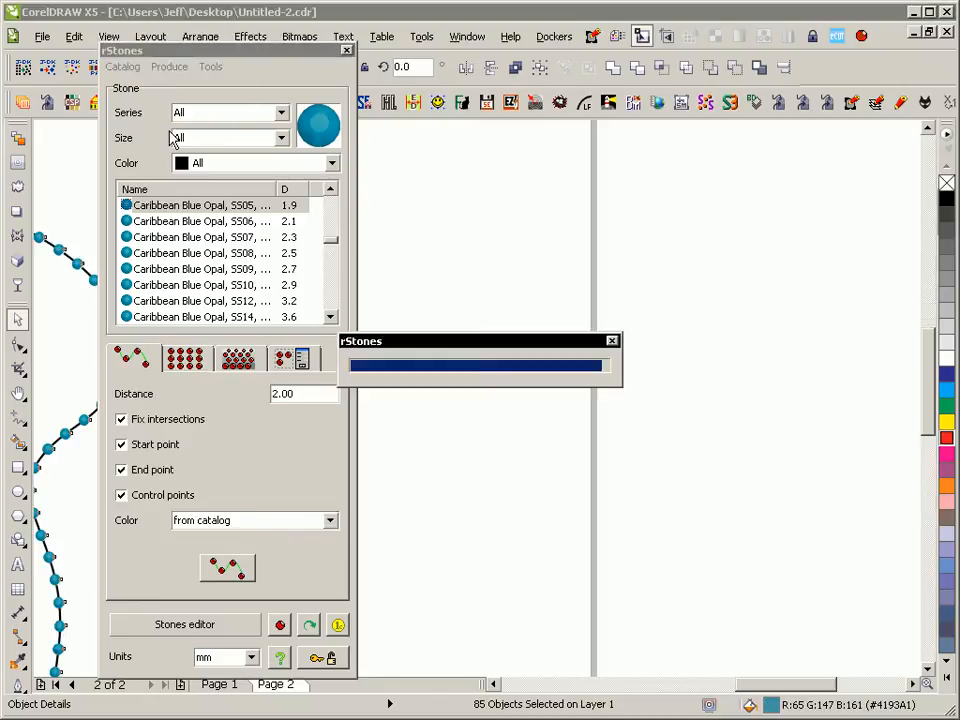
pyautogui.click(551, 520)
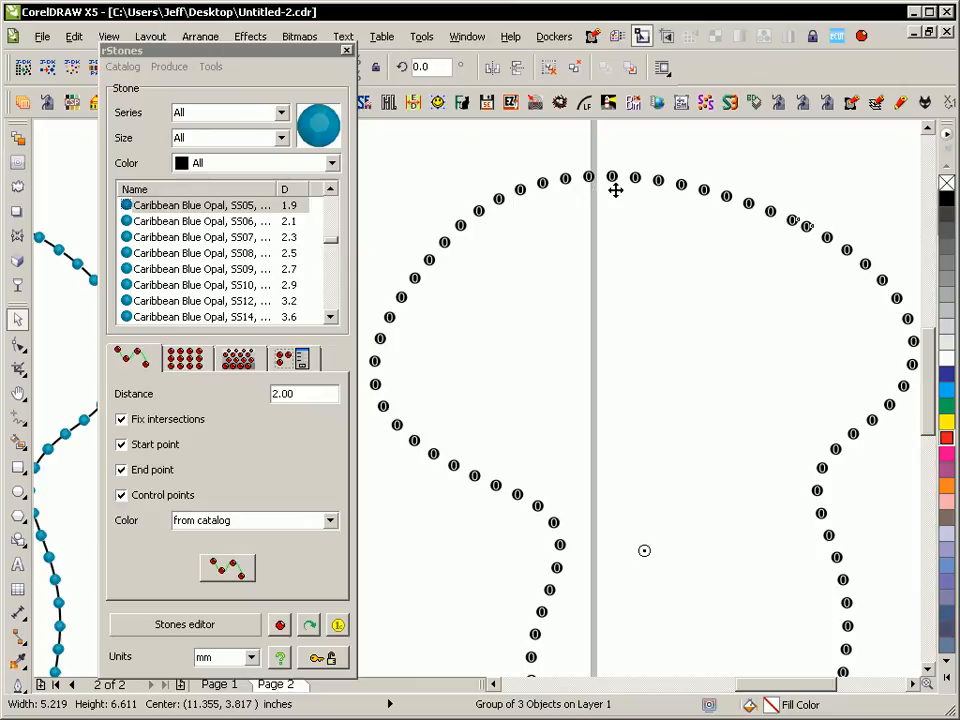
# Inspect the stencil and its Caribbean Blue Opal SS05 legend, then delete the stencil group.
pyautogui.press('F4')
pyautogui.click(414, 608)
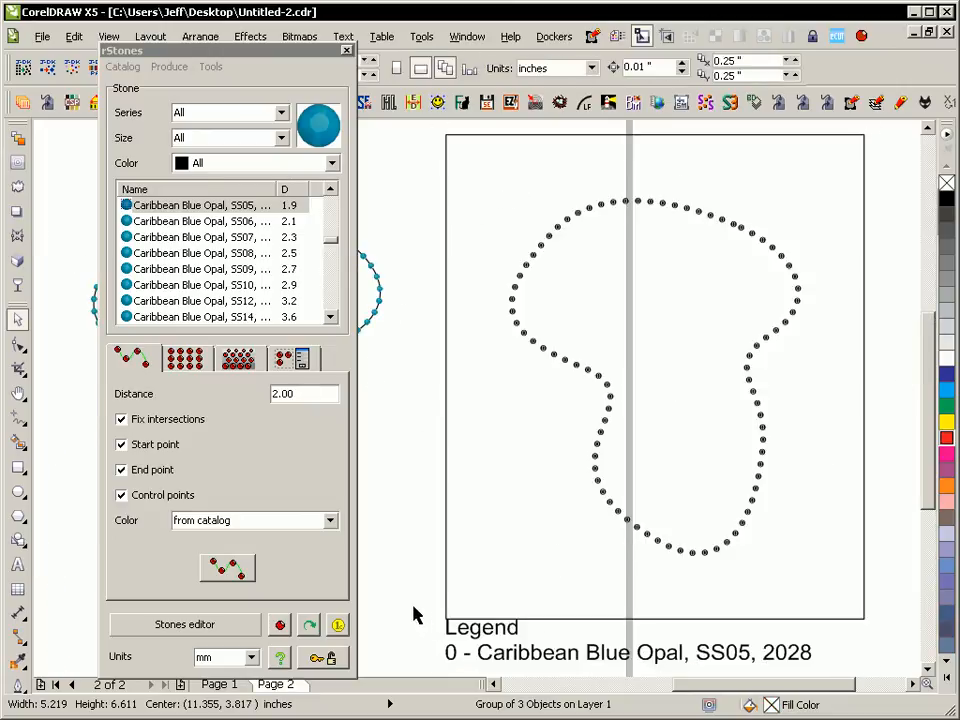
pyautogui.moveTo(414, 613); pyautogui.dragTo(826, 650)
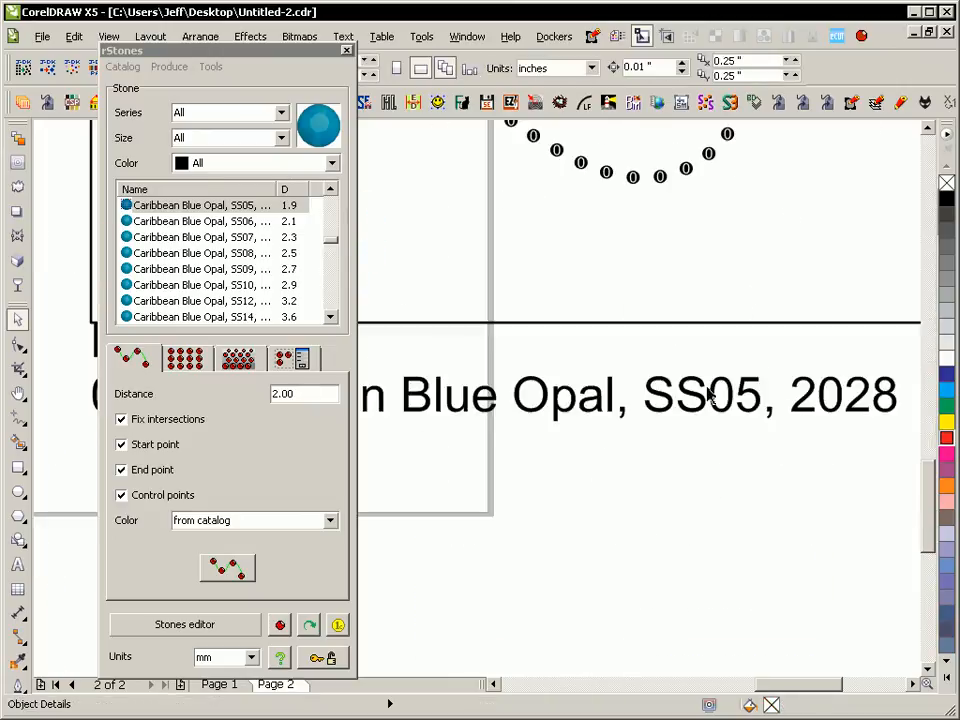
pyautogui.press('F4')
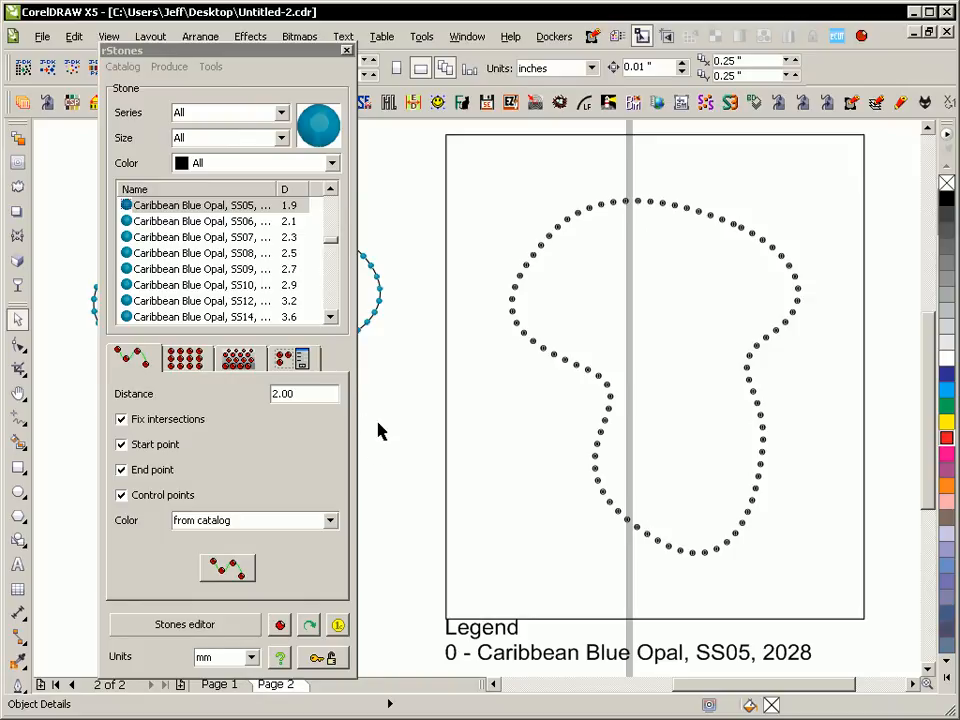
pyautogui.moveTo(424, 136); pyautogui.dragTo(904, 695)
pyautogui.press('Delete')
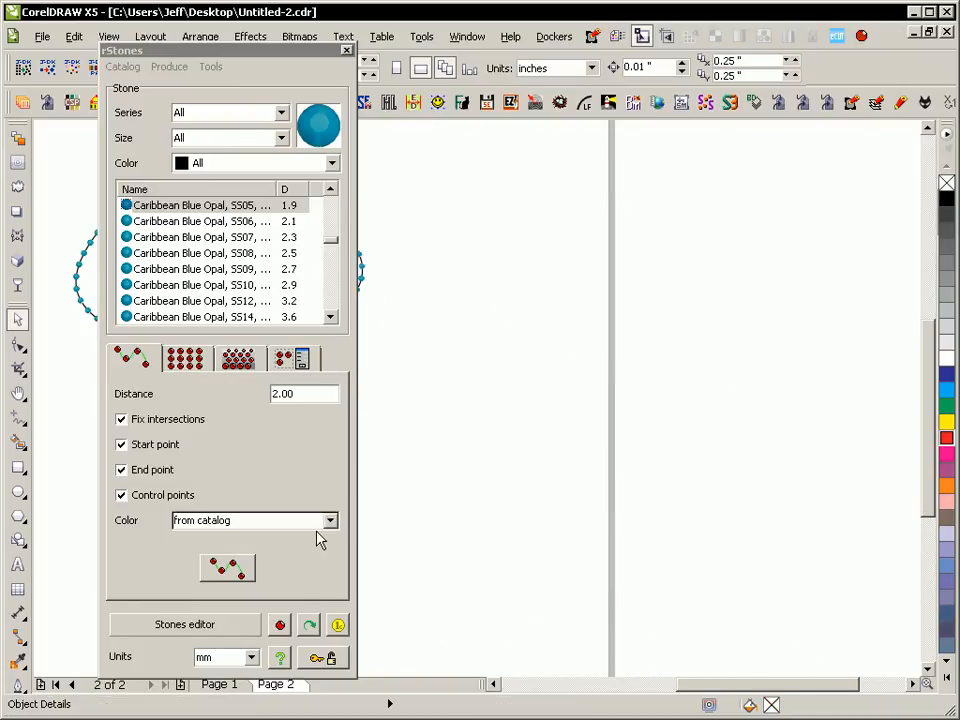
# Select everything and check the stone summary showing 85 stones with zero cost and price.
pyautogui.hotkey('ctrl', 'a')
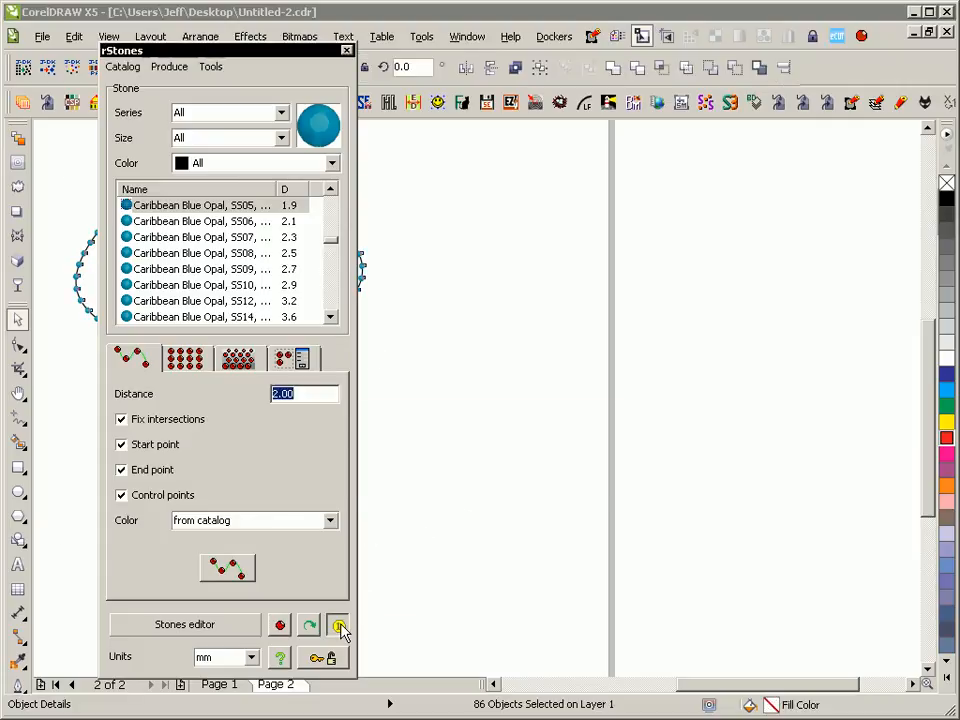
pyautogui.click(338, 625)
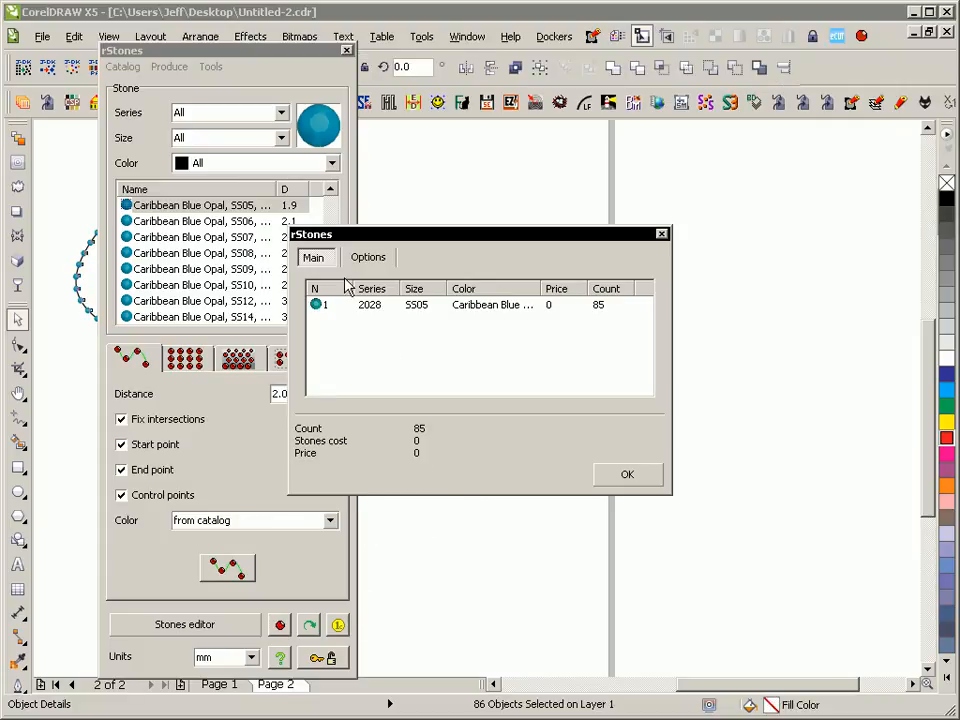
pyautogui.click(370, 258)
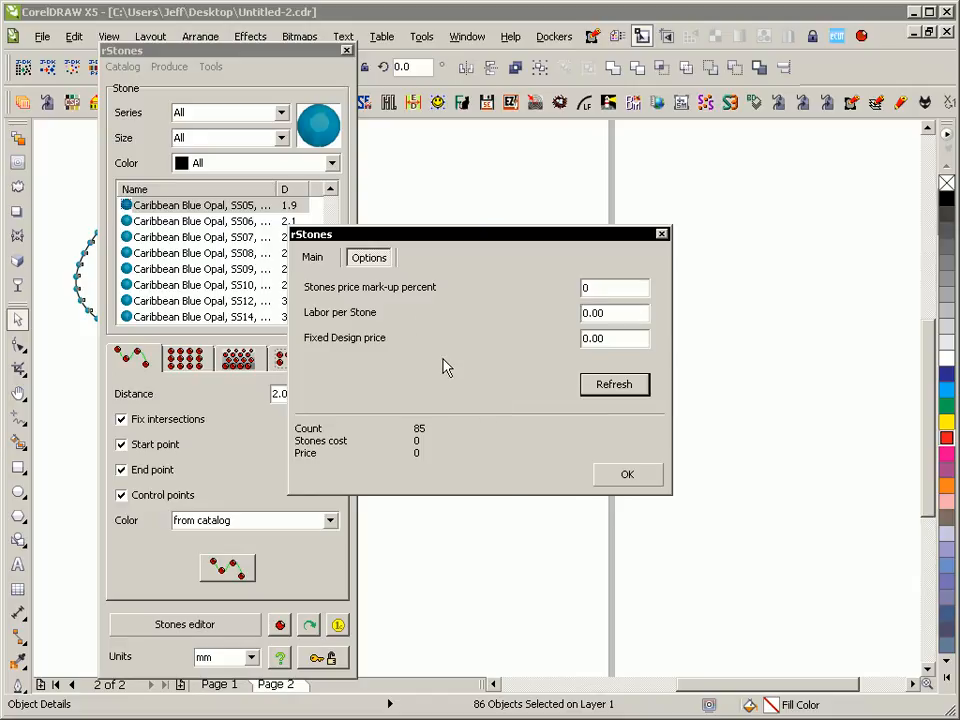
pyautogui.click(623, 479)
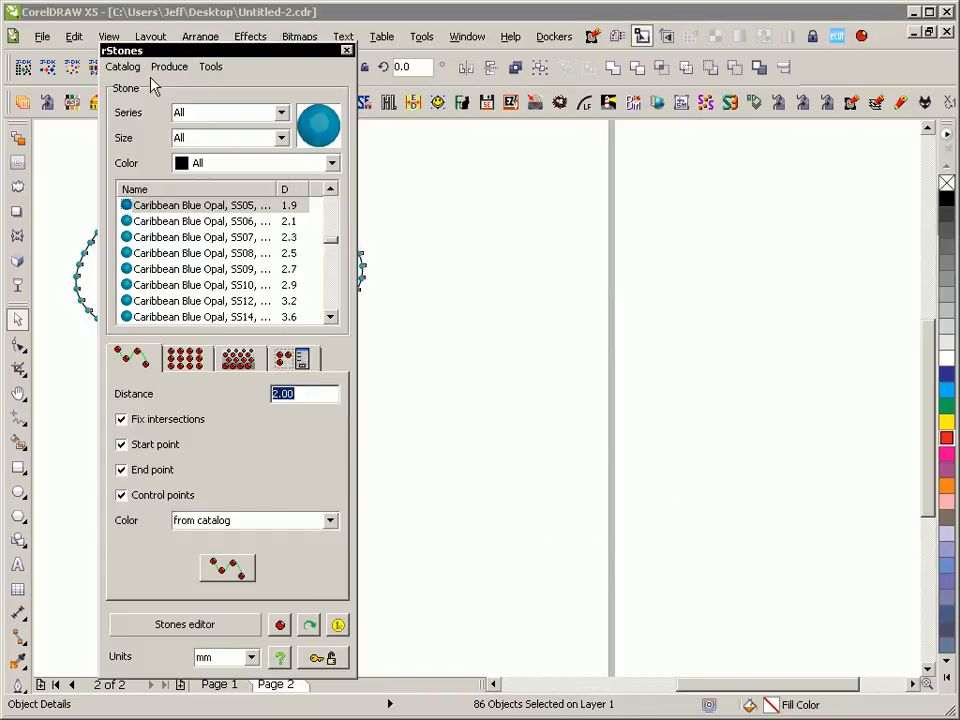
# Pick the Caribbean Blue Opal SS08 stone in the stone list.
pyautogui.click(211, 67)
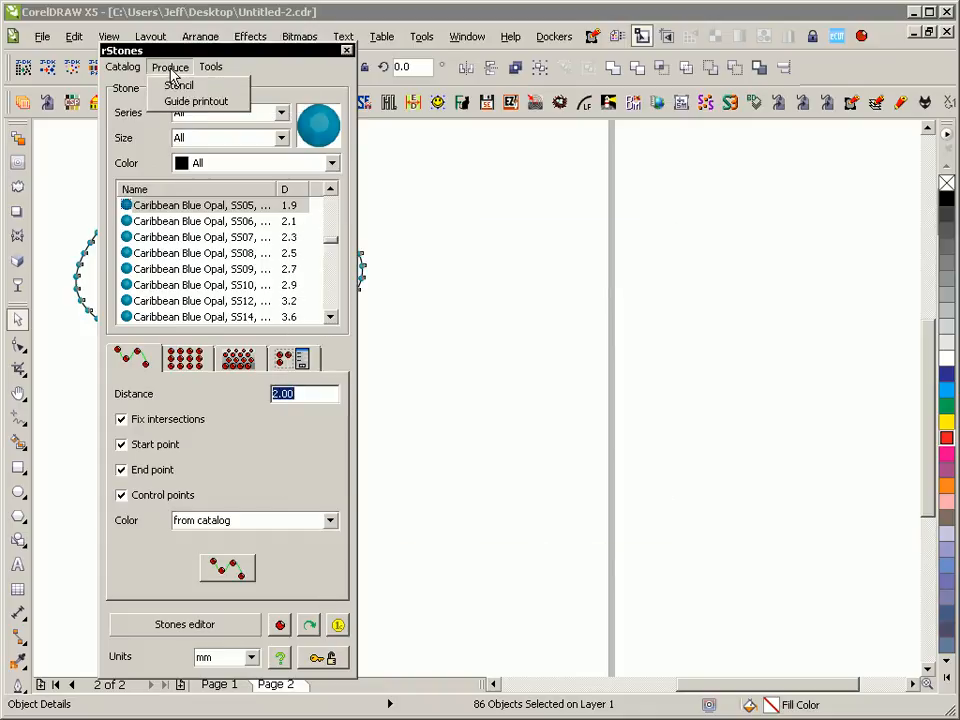
pyautogui.moveTo(131, 75)
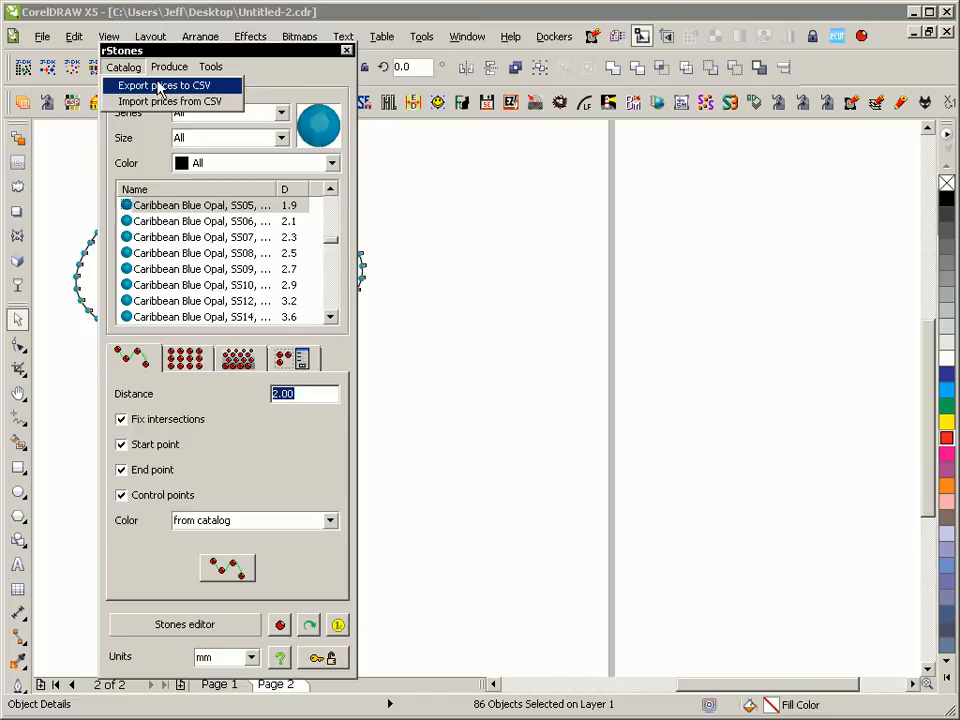
pyautogui.click(194, 277)
pyautogui.click(195, 253)
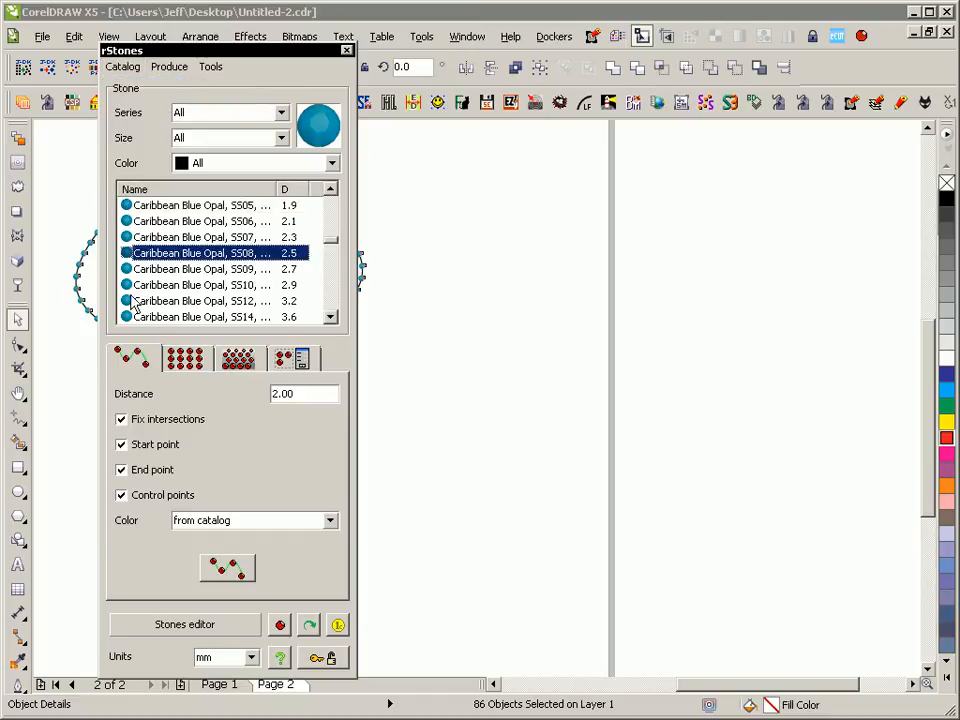
# In the stone catalog editor, choose Crystal SS10 so the Crystal 2028 stones show in the catalog.
pyautogui.click(183, 625)
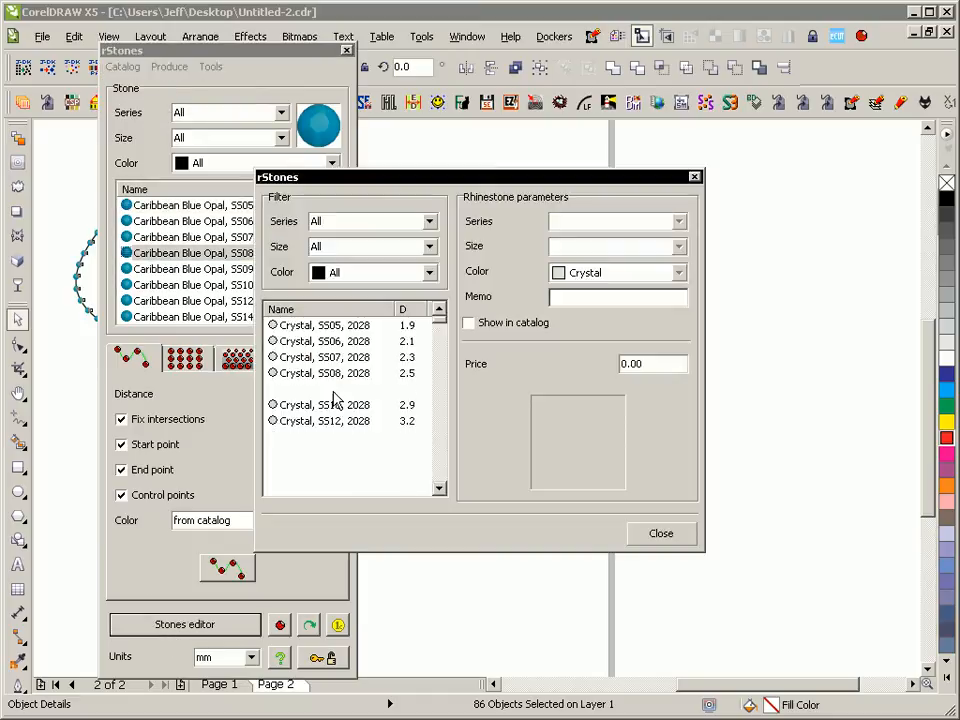
pyautogui.click(333, 390)
pyautogui.click(318, 467)
pyautogui.click(318, 406)
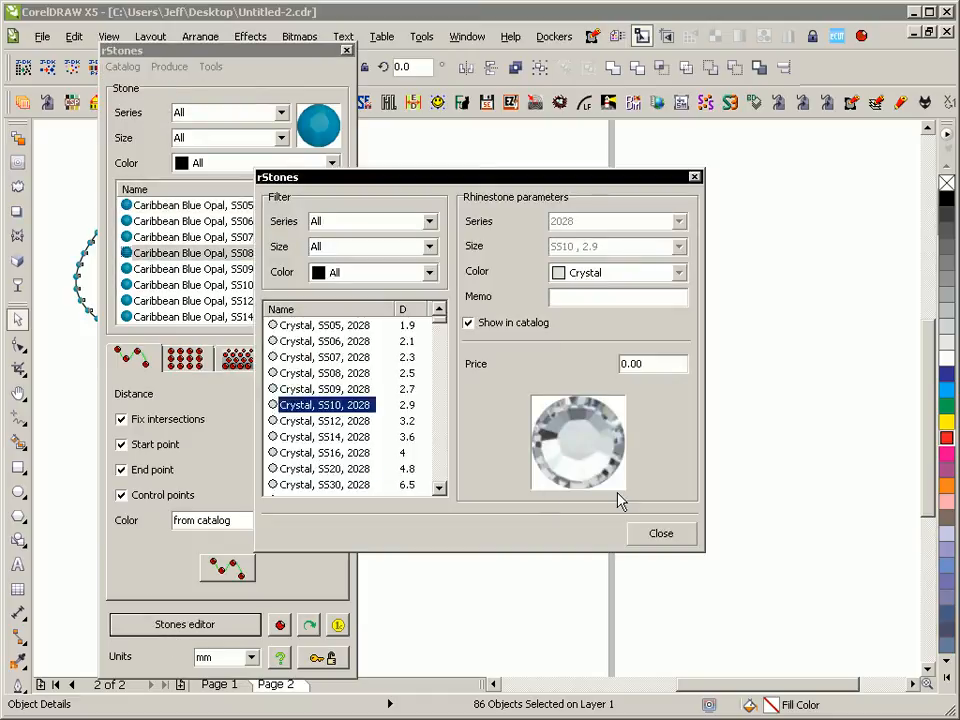
pyautogui.click(658, 535)
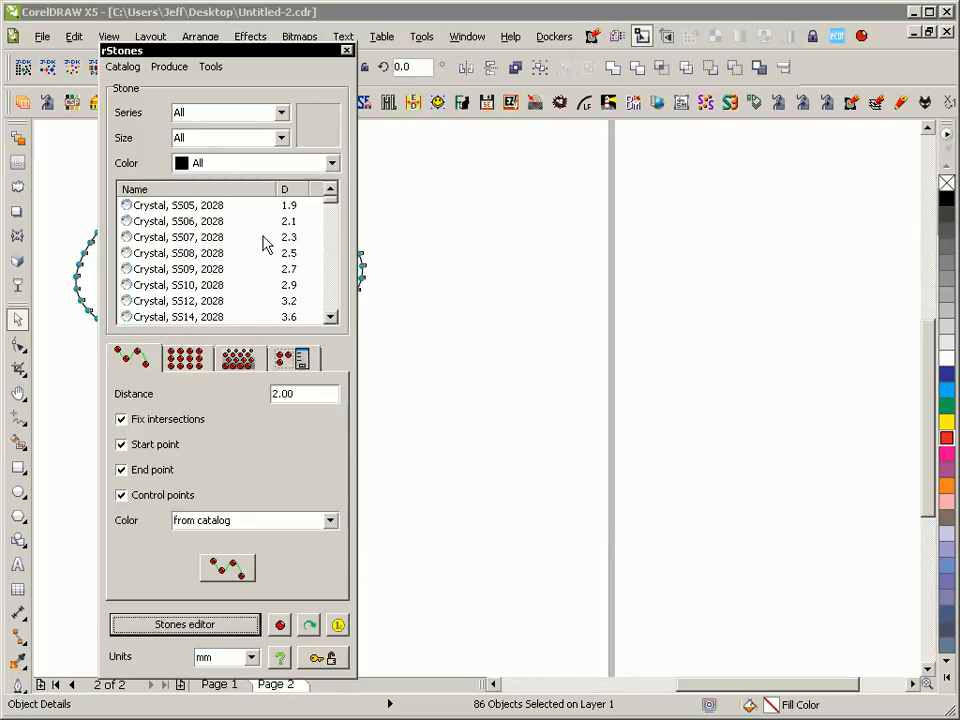
# Start importing stone prices from a CSV file via the catalog menu.
pyautogui.click(123, 67)
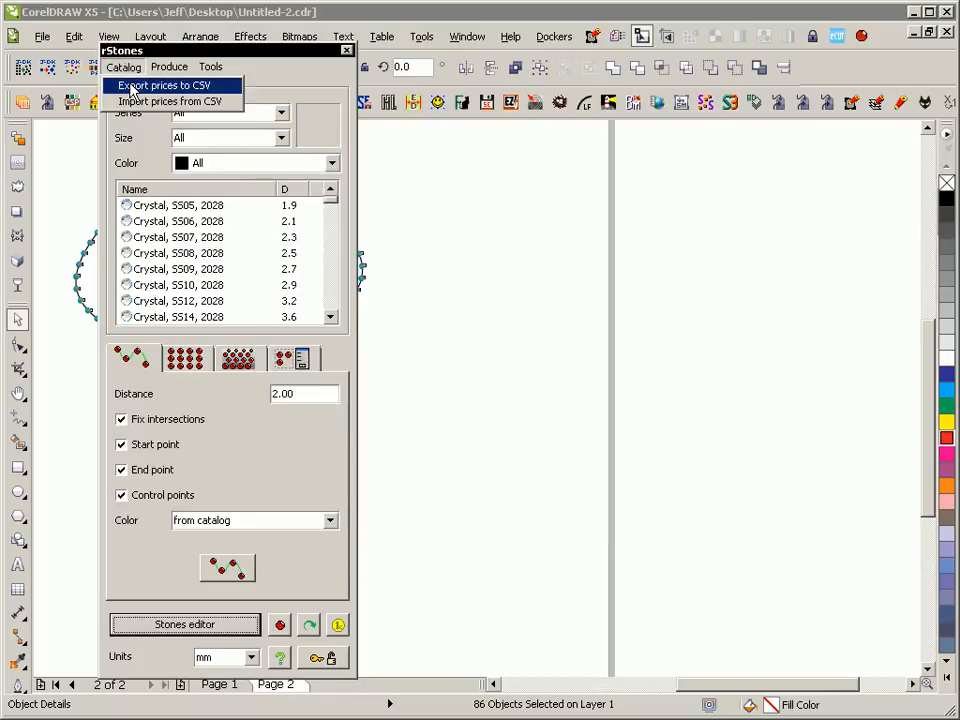
pyautogui.click(562, 238)
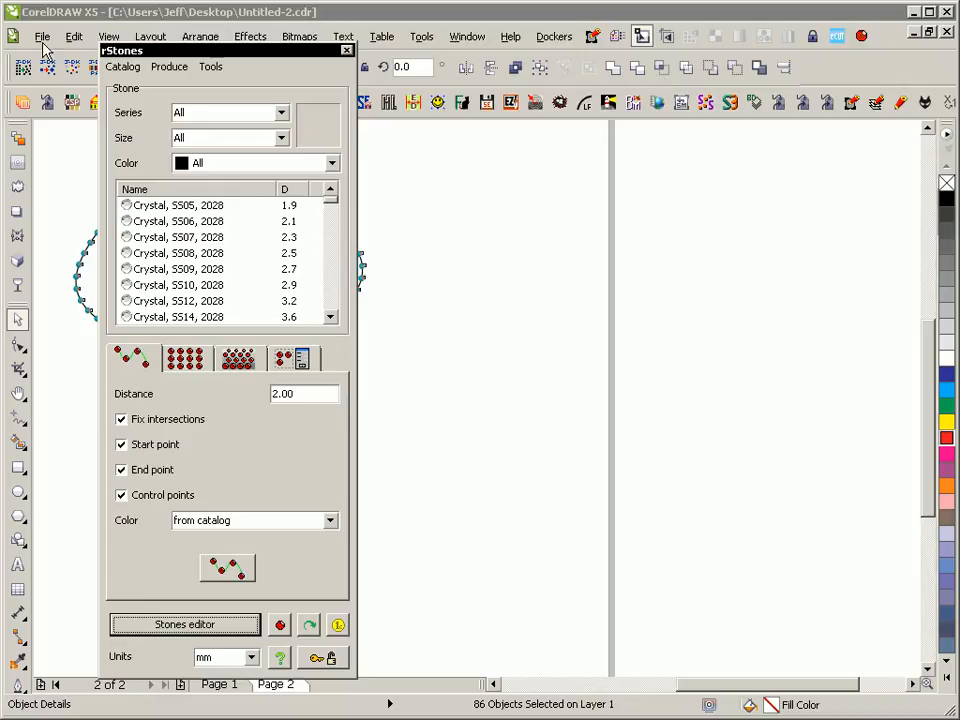
pyautogui.click(122, 66)
pyautogui.click(150, 99)
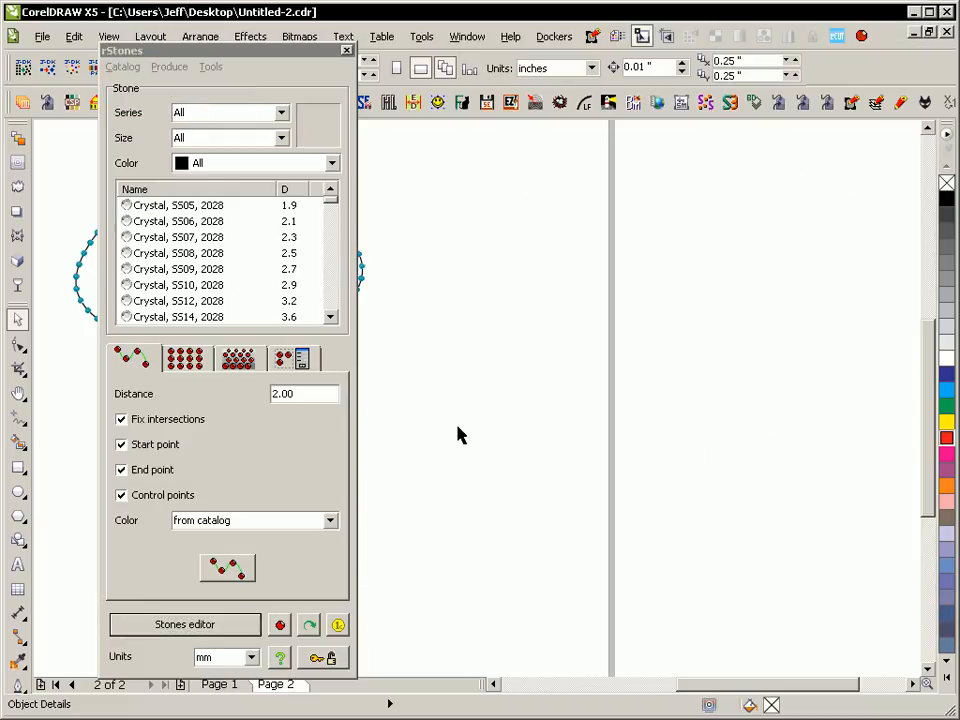
# Switch the rStones panel to fill settings using the BMP bitmap method.
pyautogui.click(240, 358)
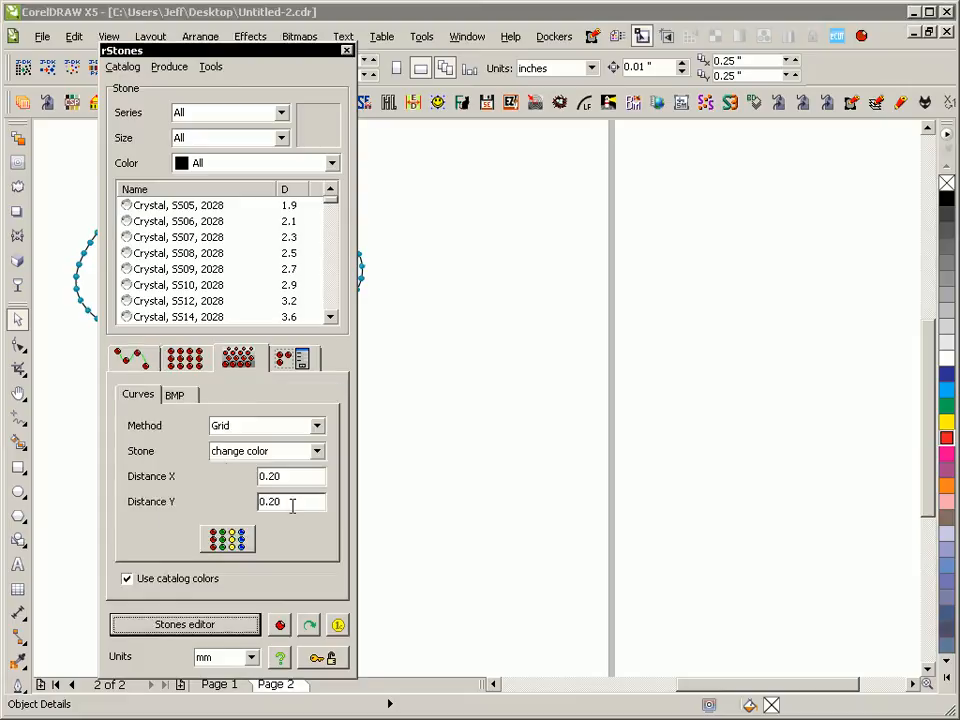
pyautogui.click(175, 396)
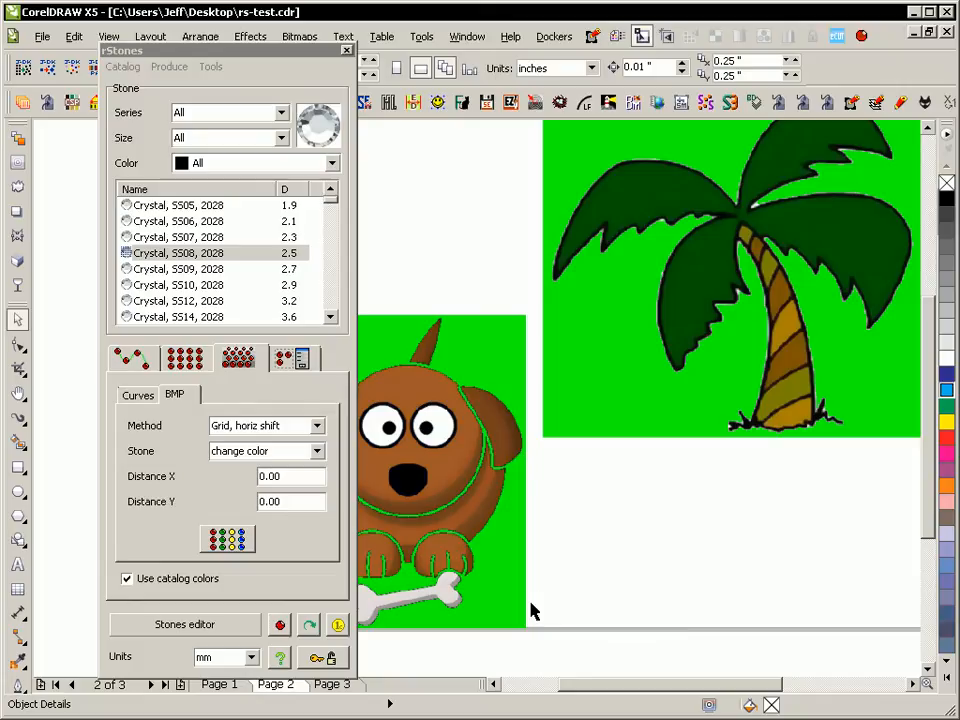
# Go to Page 3, zoom in on the rhinestone palm tree, then fit the page and scroll to the dog.
pyautogui.press('pagedown')
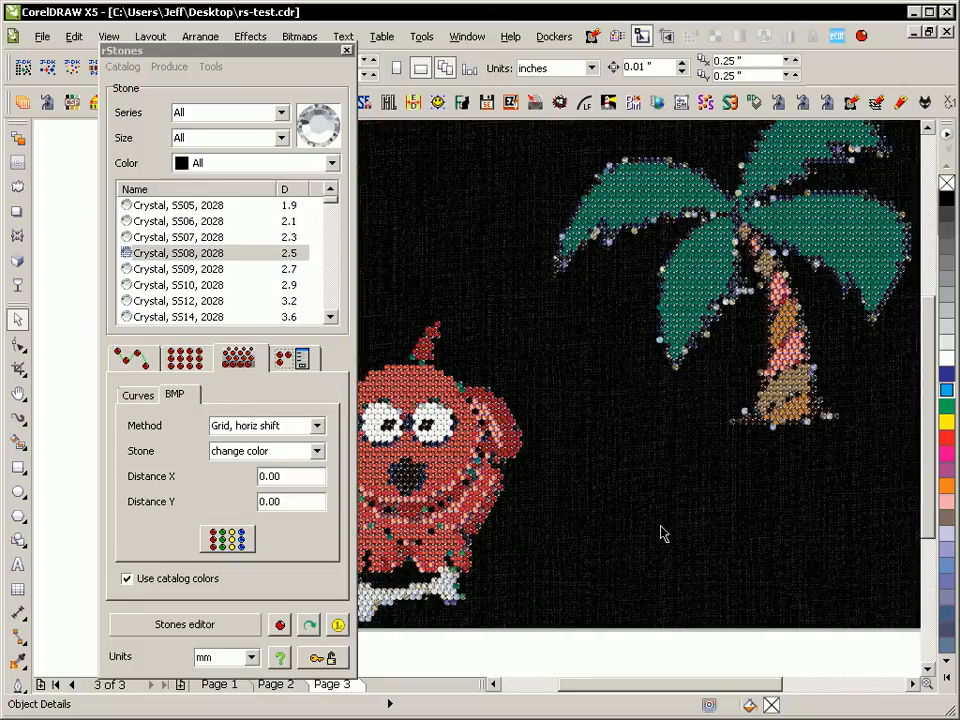
pyautogui.press('z')
pyautogui.moveTo(561, 161); pyautogui.dragTo(825, 452)
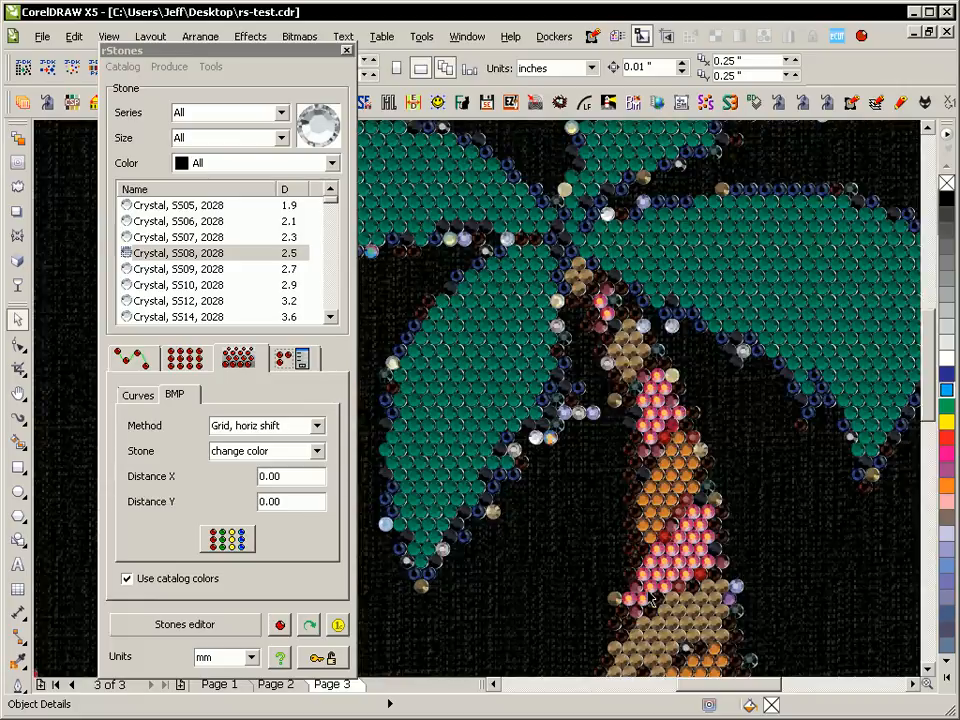
pyautogui.press('F4')
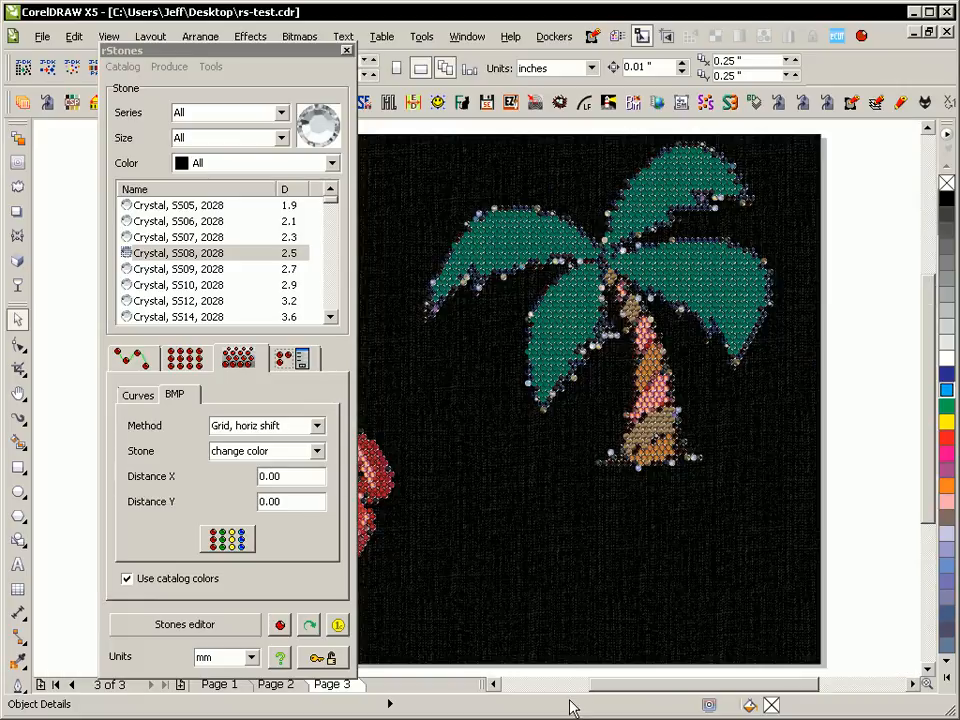
pyautogui.moveTo(600, 689); pyautogui.dragTo(551, 679)
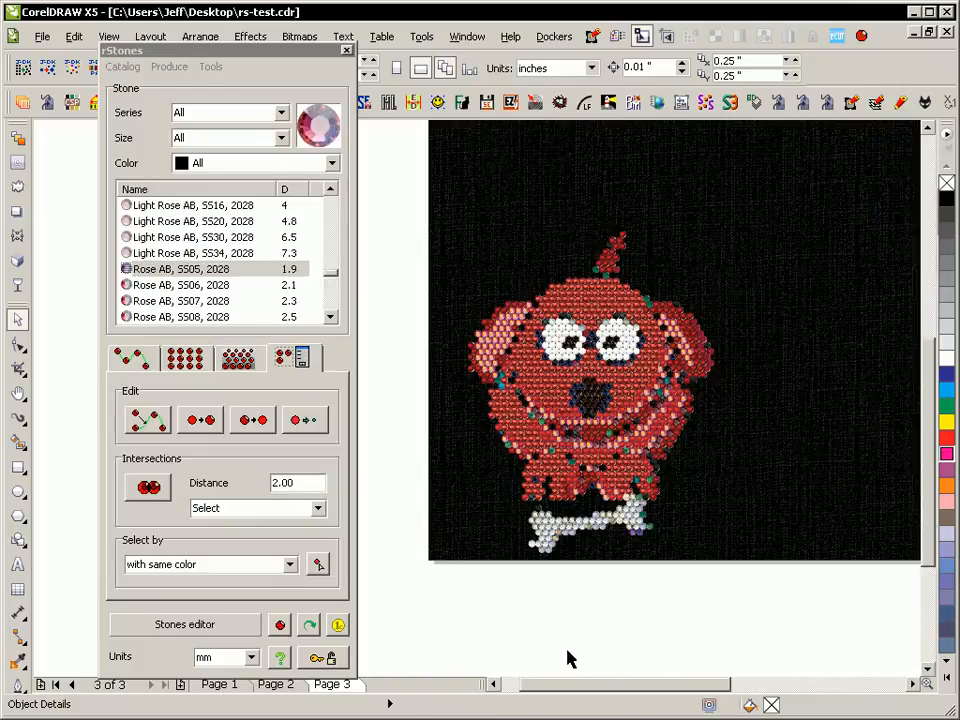
# Select the dog's same-colour stones and replace them with the 3.6 mm Crystal Golden Shadow stone.
pyautogui.click(612, 308)
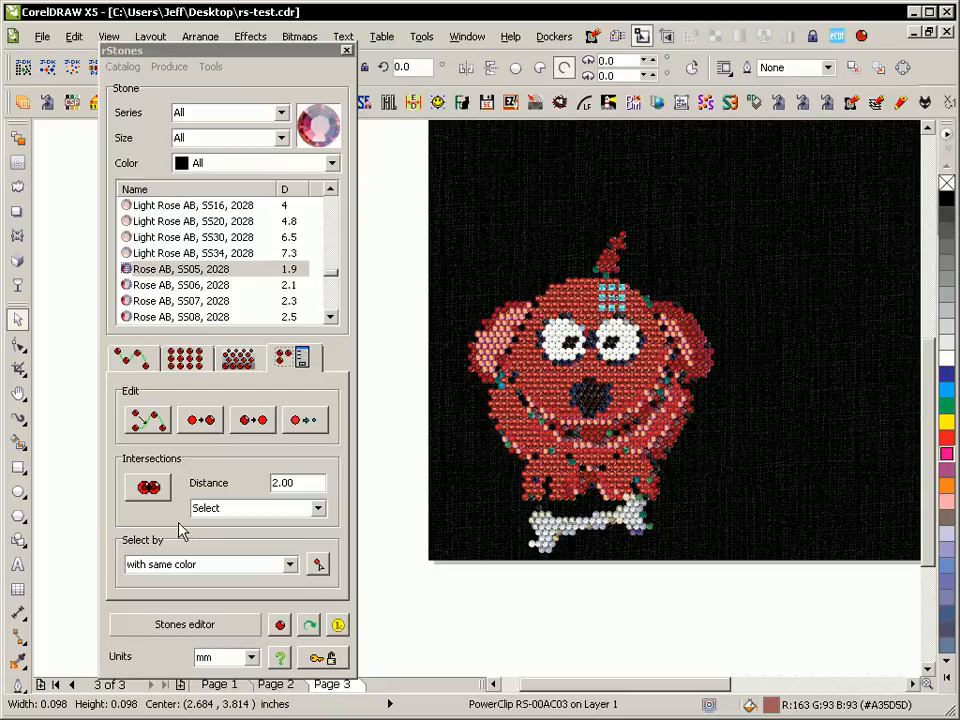
pyautogui.click(318, 566)
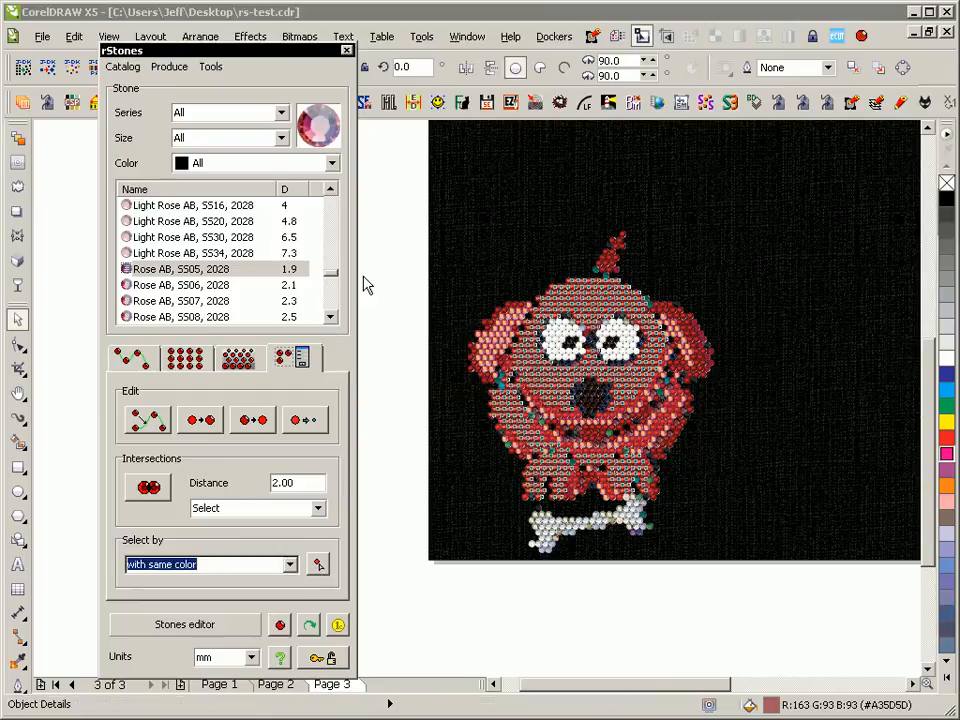
pyautogui.moveTo(332, 272); pyautogui.dragTo(332, 296)
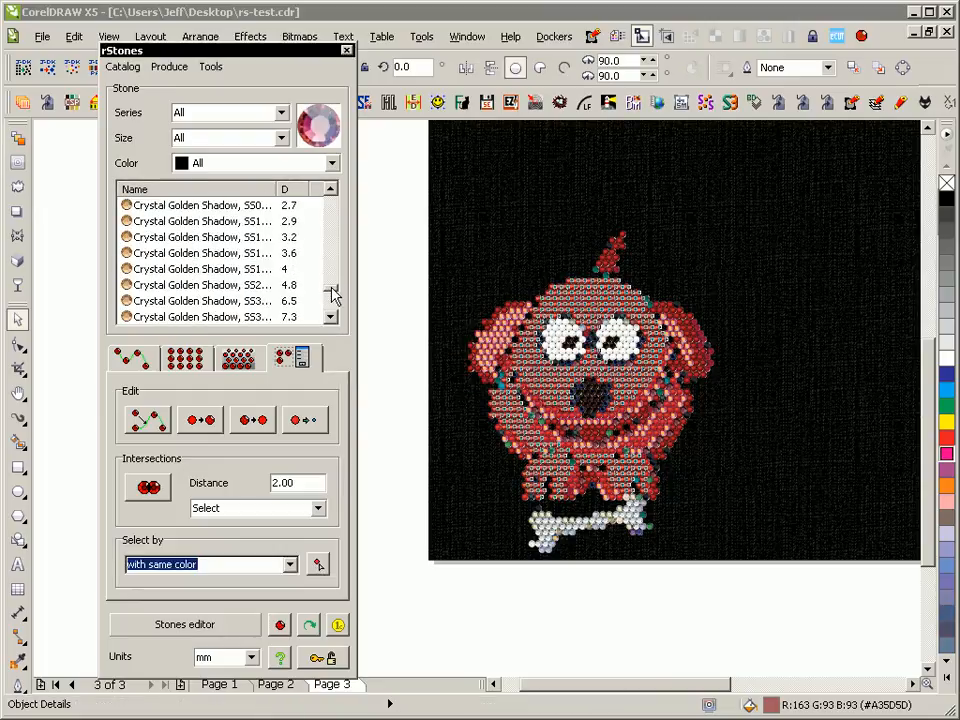
pyautogui.click(135, 254)
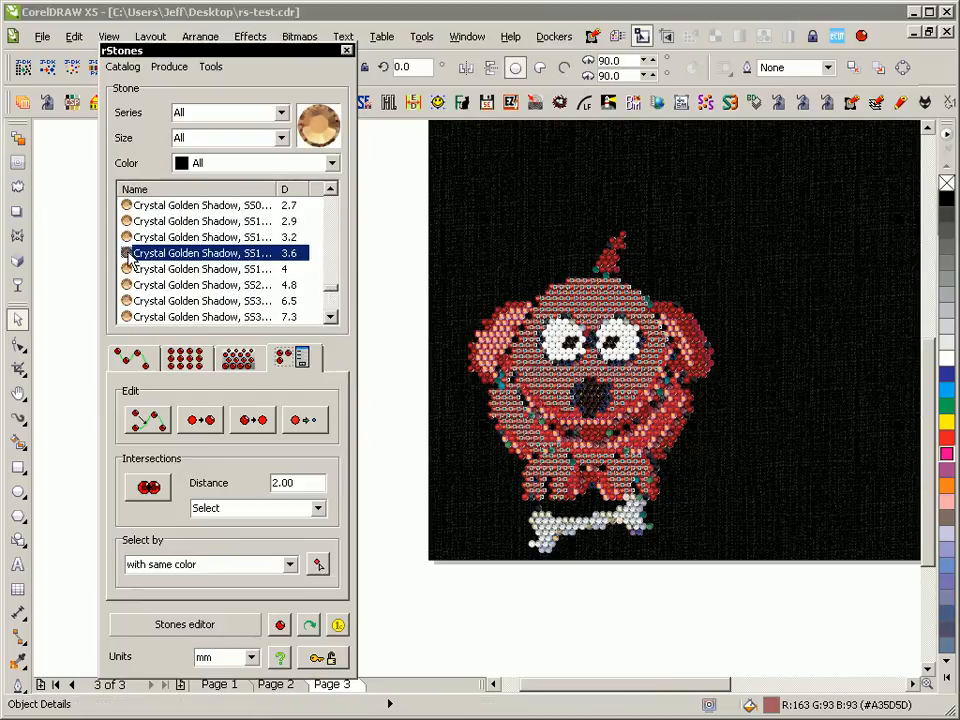
pyautogui.click(305, 421)
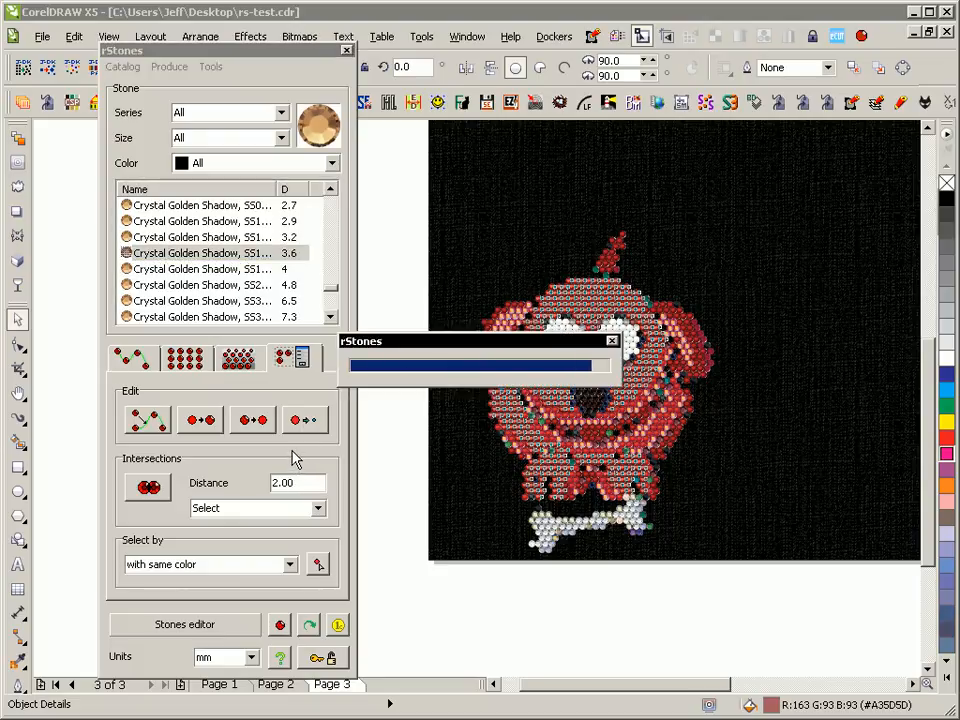
pyautogui.click(518, 600)
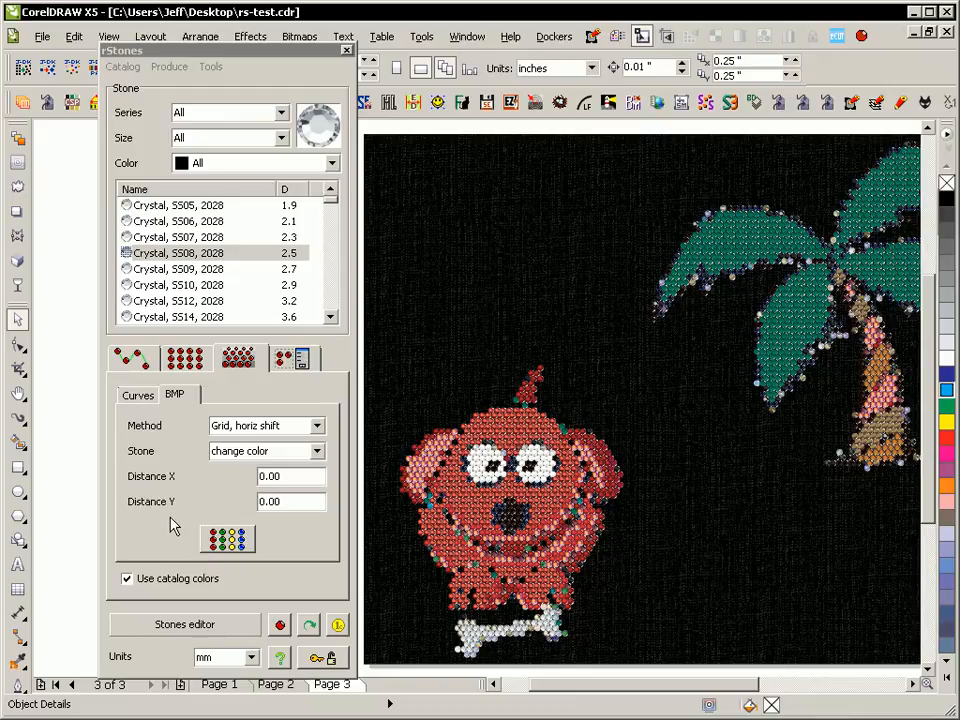
pyautogui.click(116, 49)
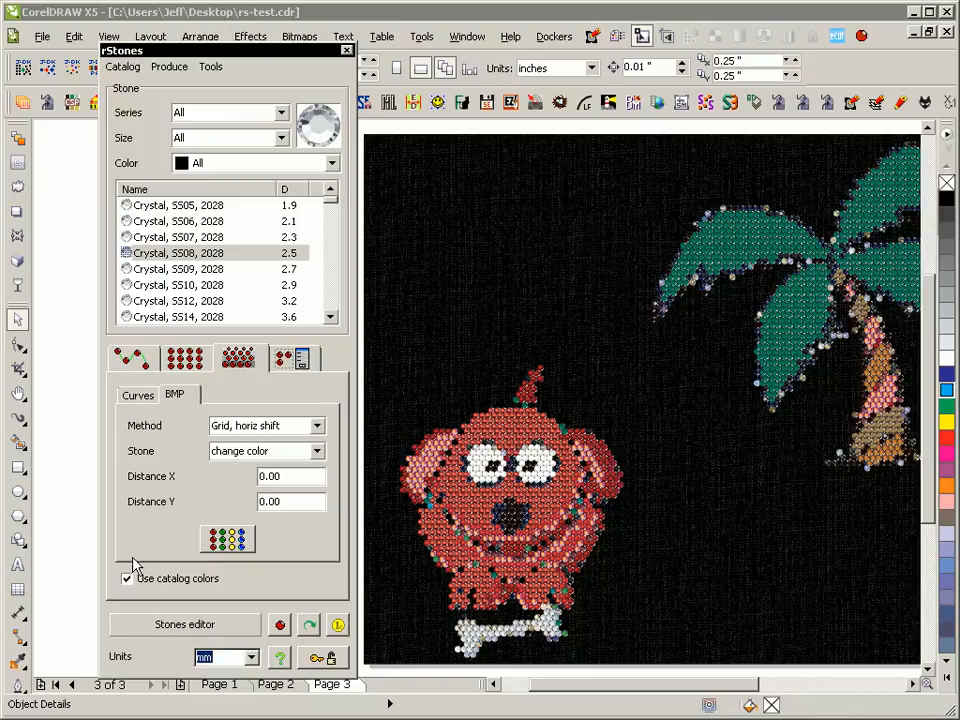